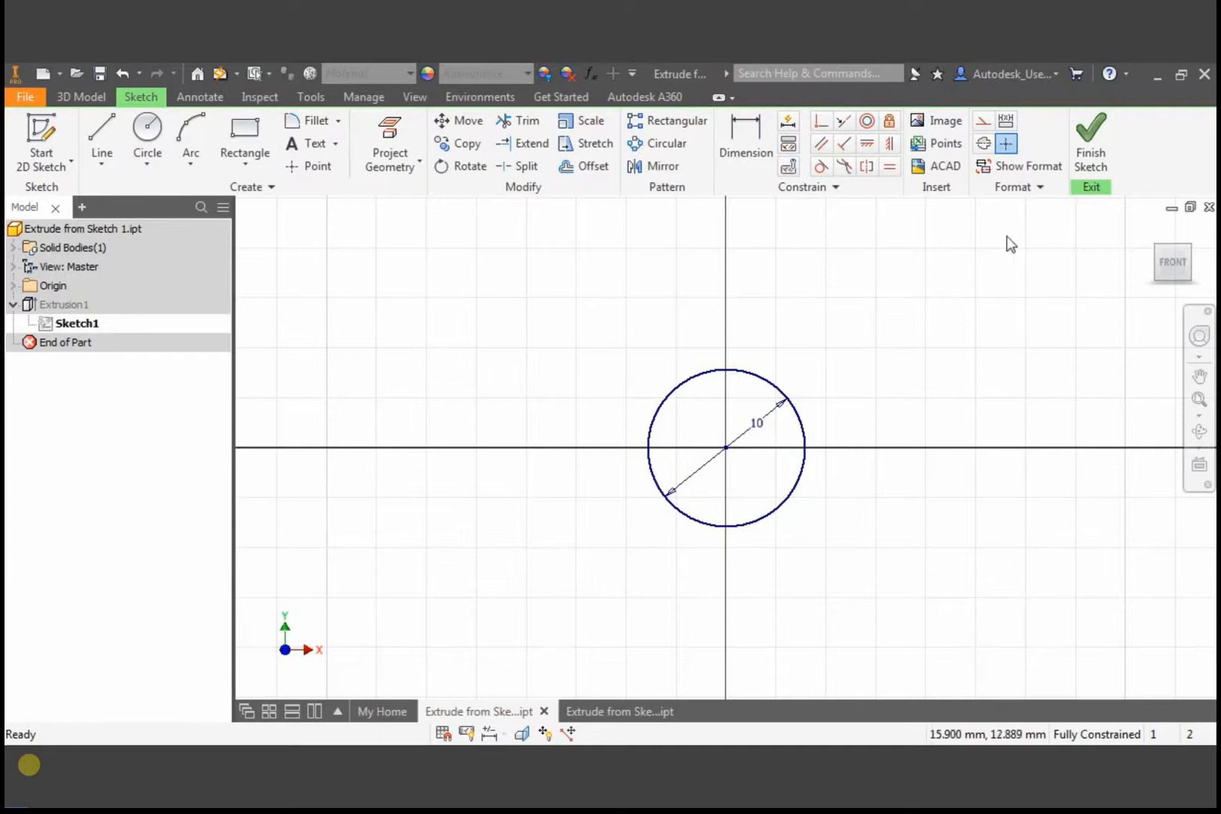
Step: Finish the circle sketch and switch to the part Extrude from Sketch 2.ipt
left_click(1085, 165)
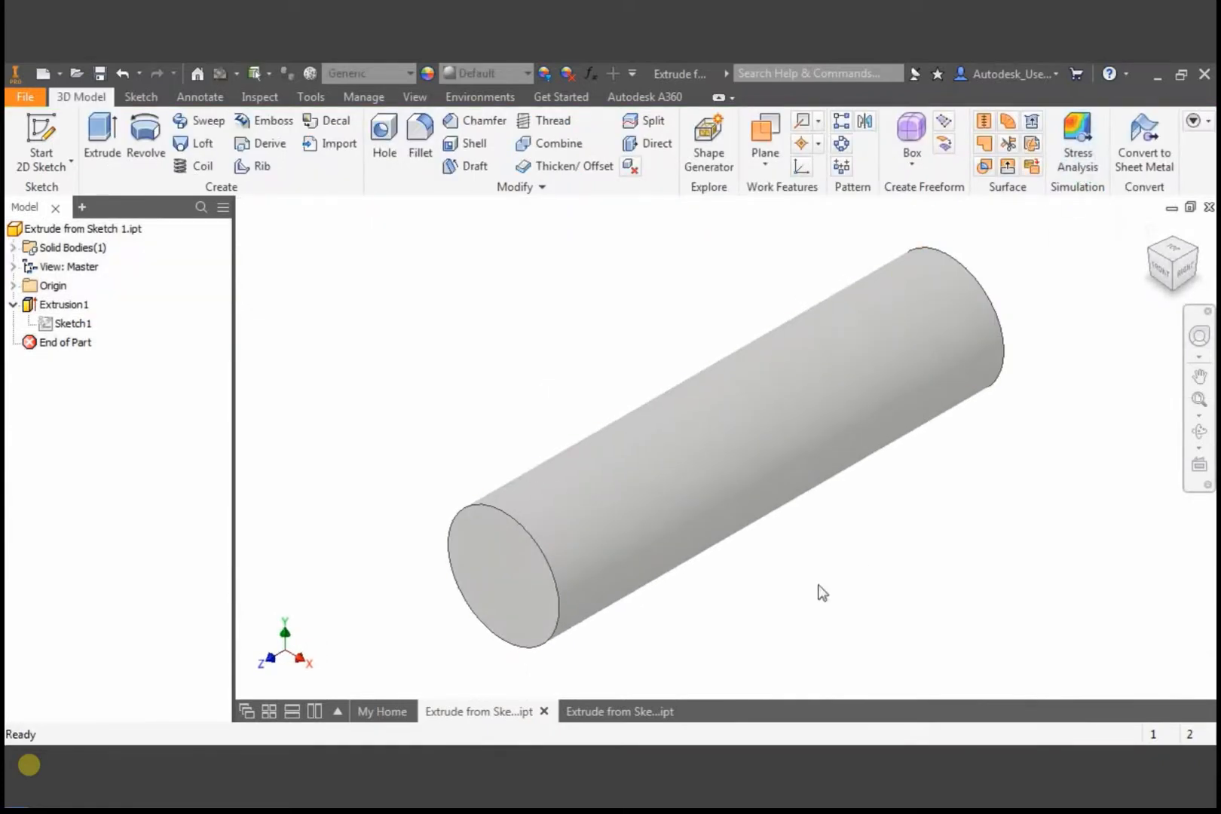
left_click(625, 709)
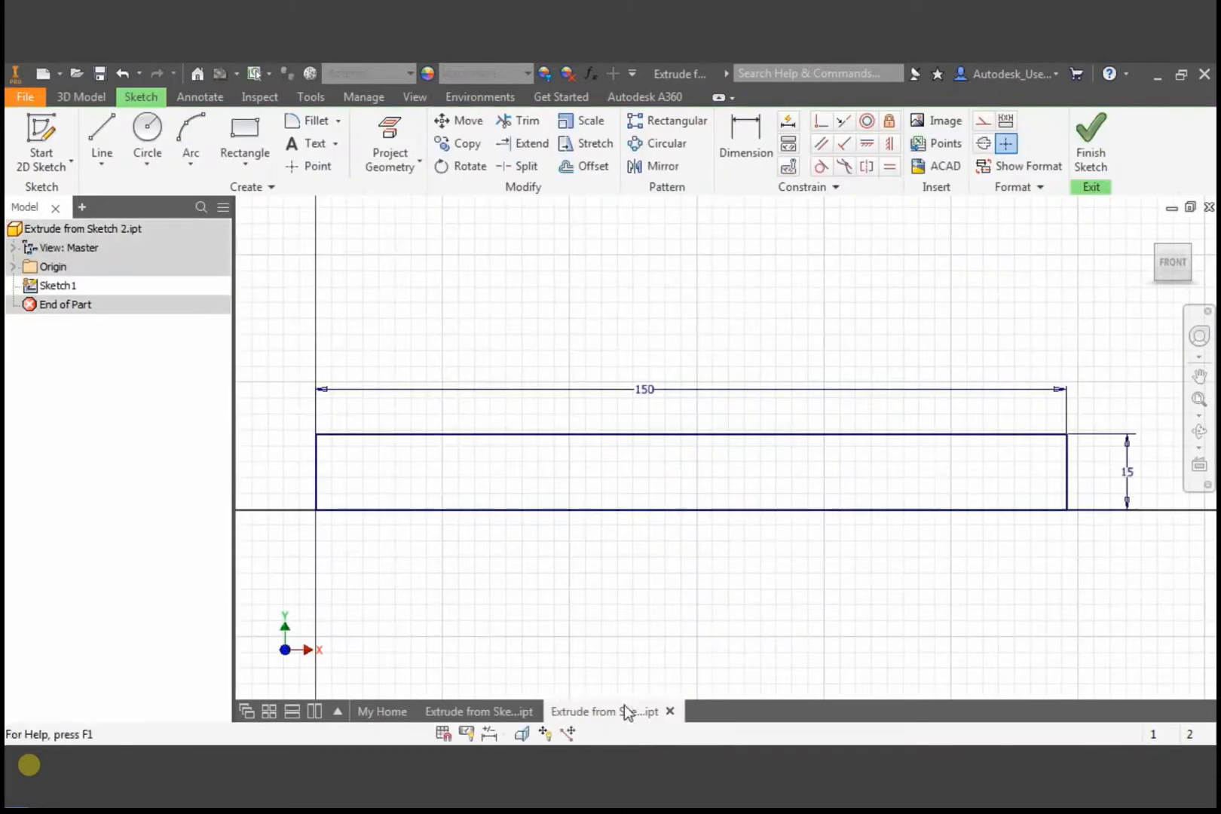
Step: Finish the rectangle sketch to return to the 3D modelling environment
right_click(685, 558)
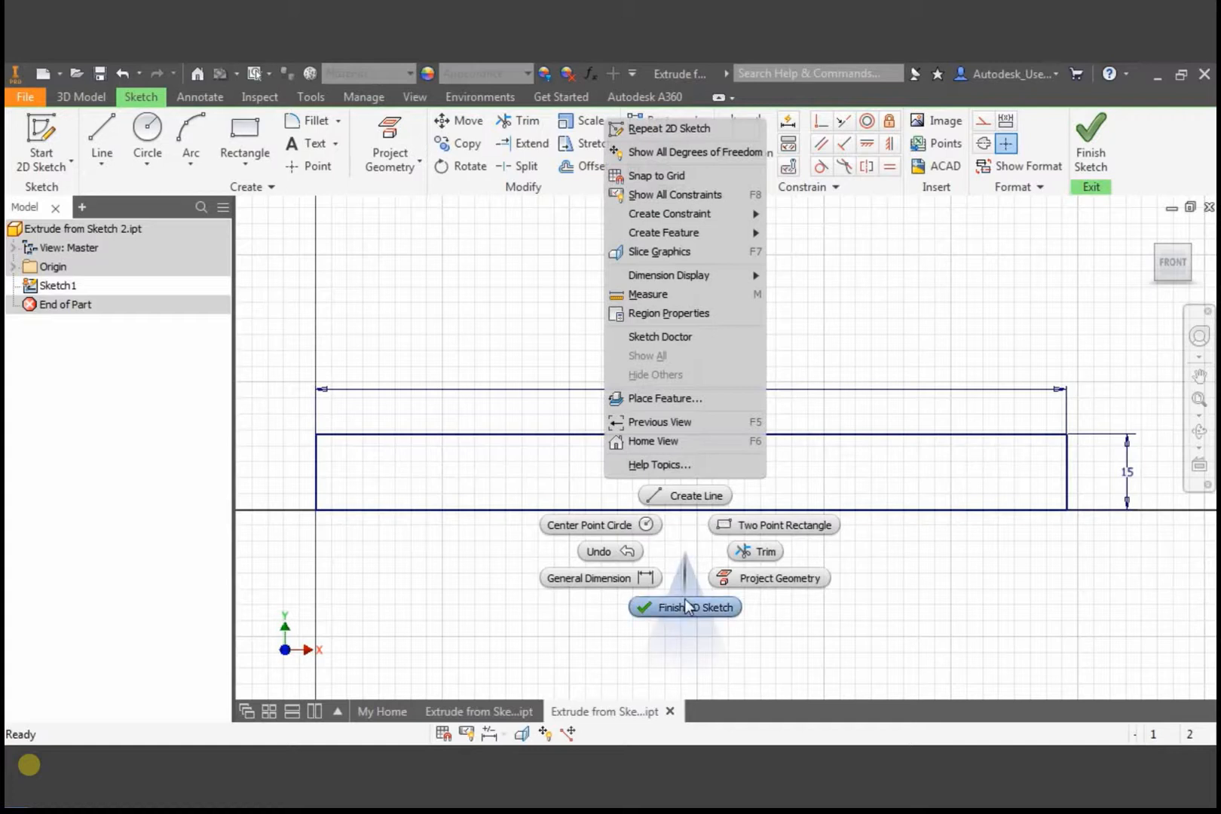
left_click(685, 574)
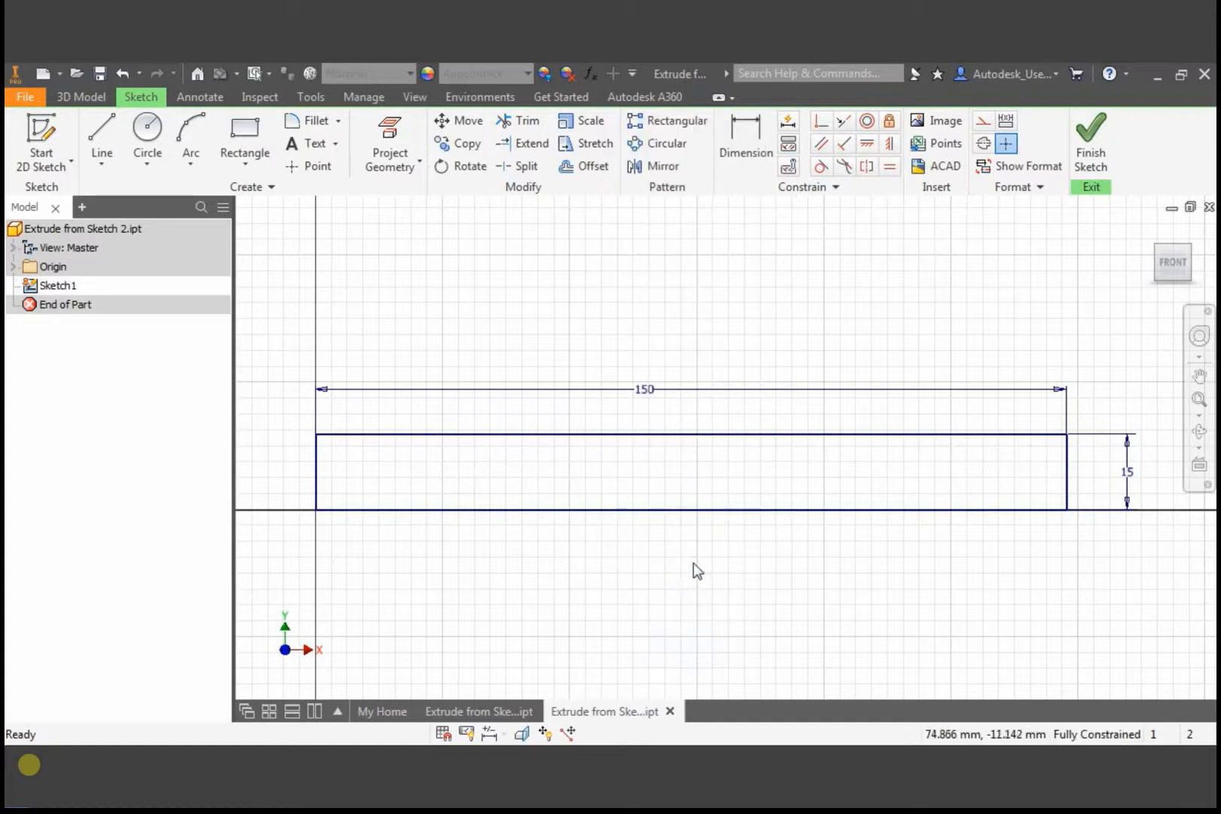
left_click(1085, 160)
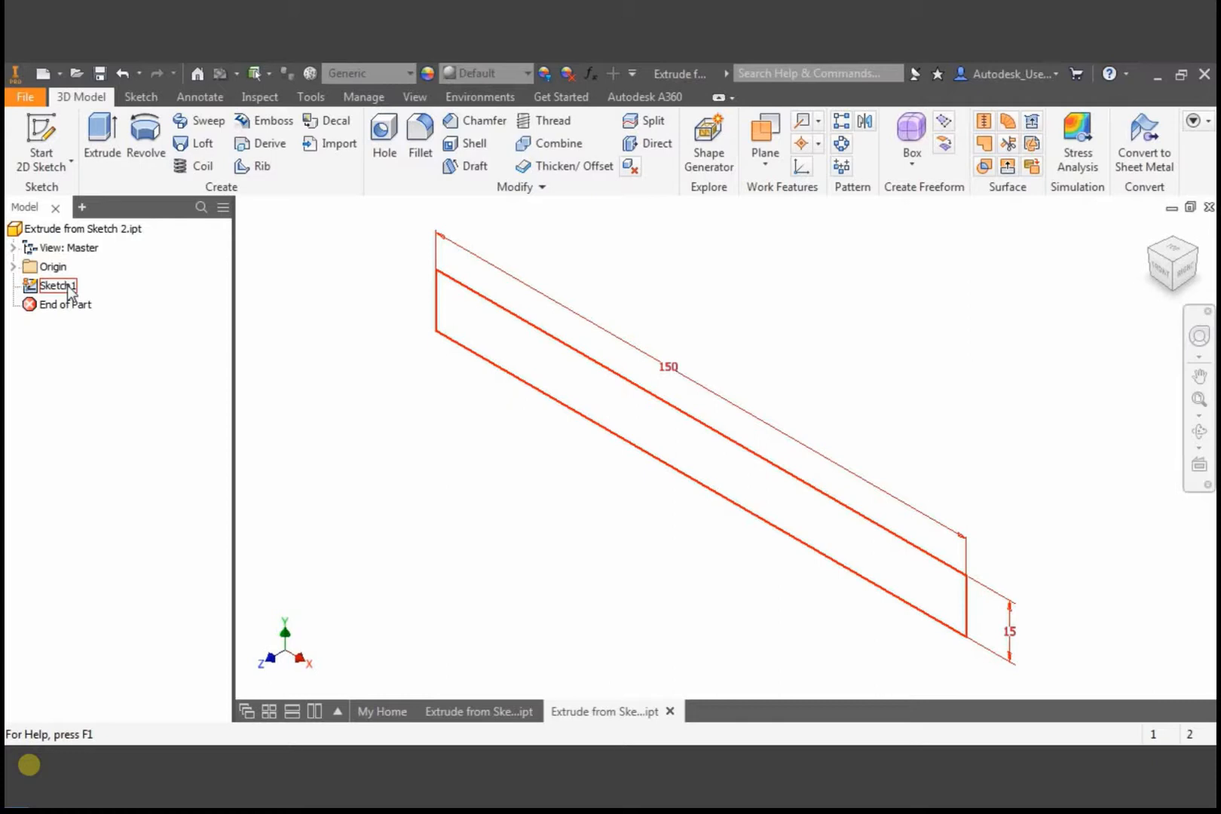
Step: Start an Extrude of the rectangle profile with a Distance extent, trying 70 mm and 100 mm
left_click(110, 167)
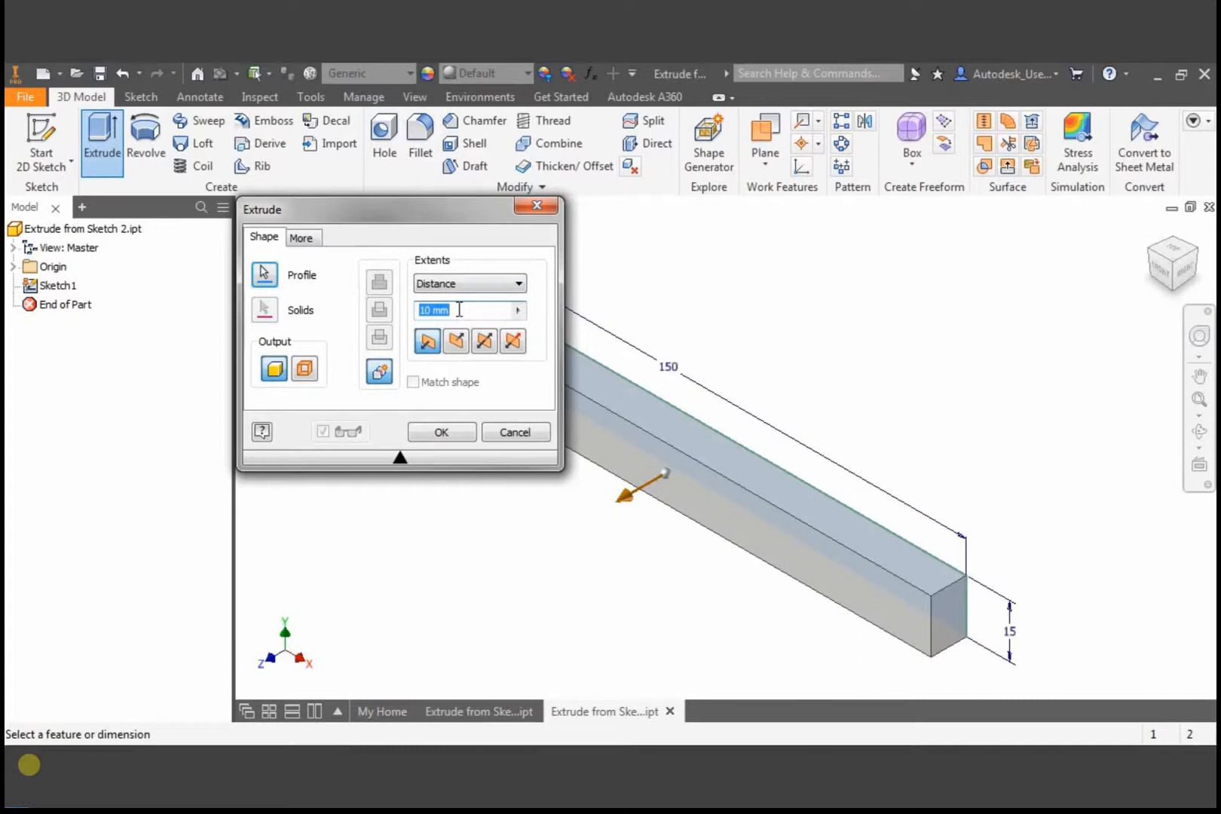
type("70")
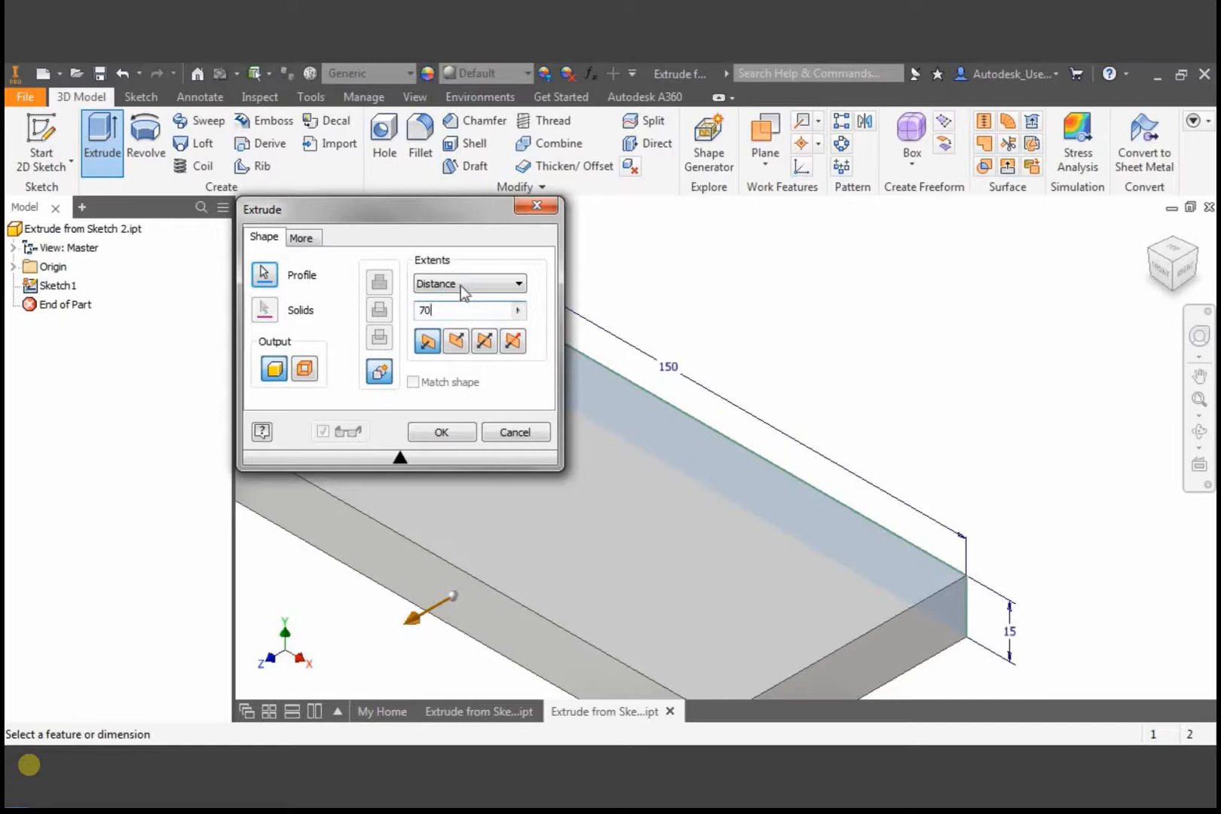
left_click(463, 286)
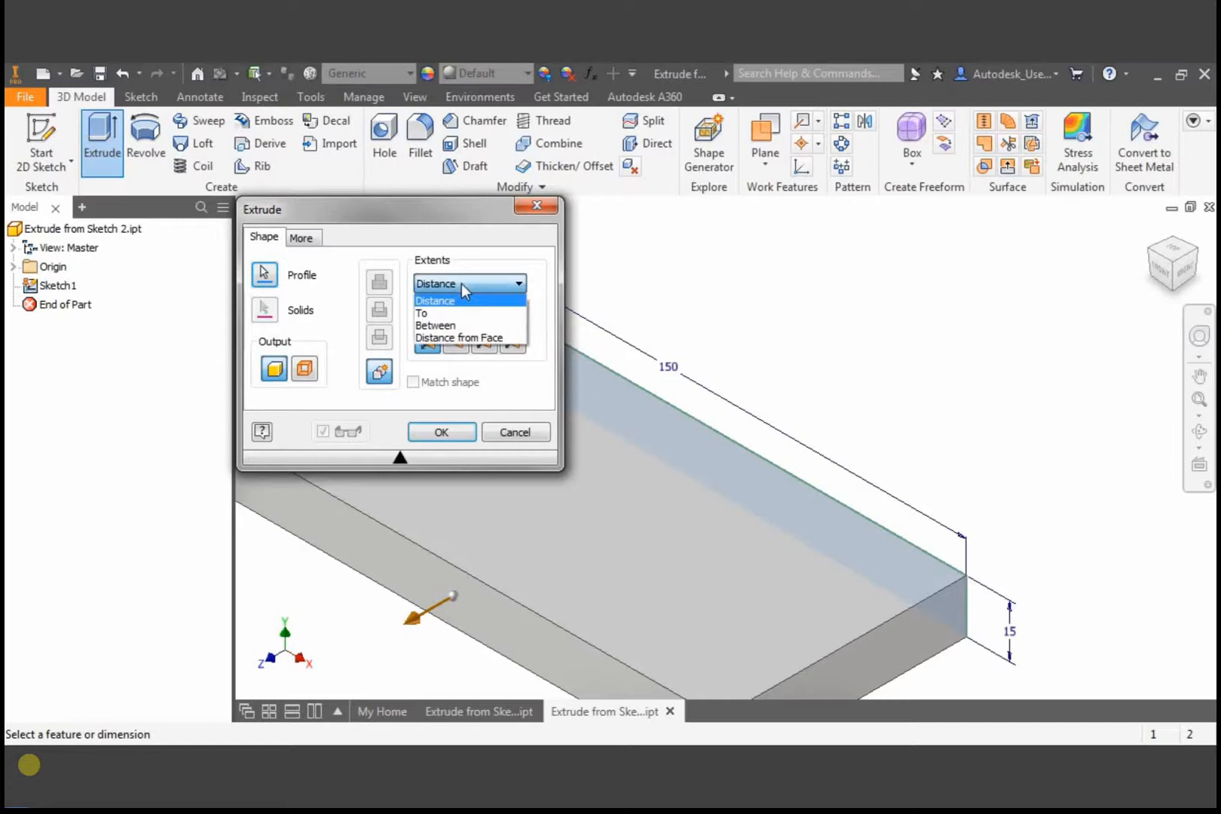
left_click(462, 283)
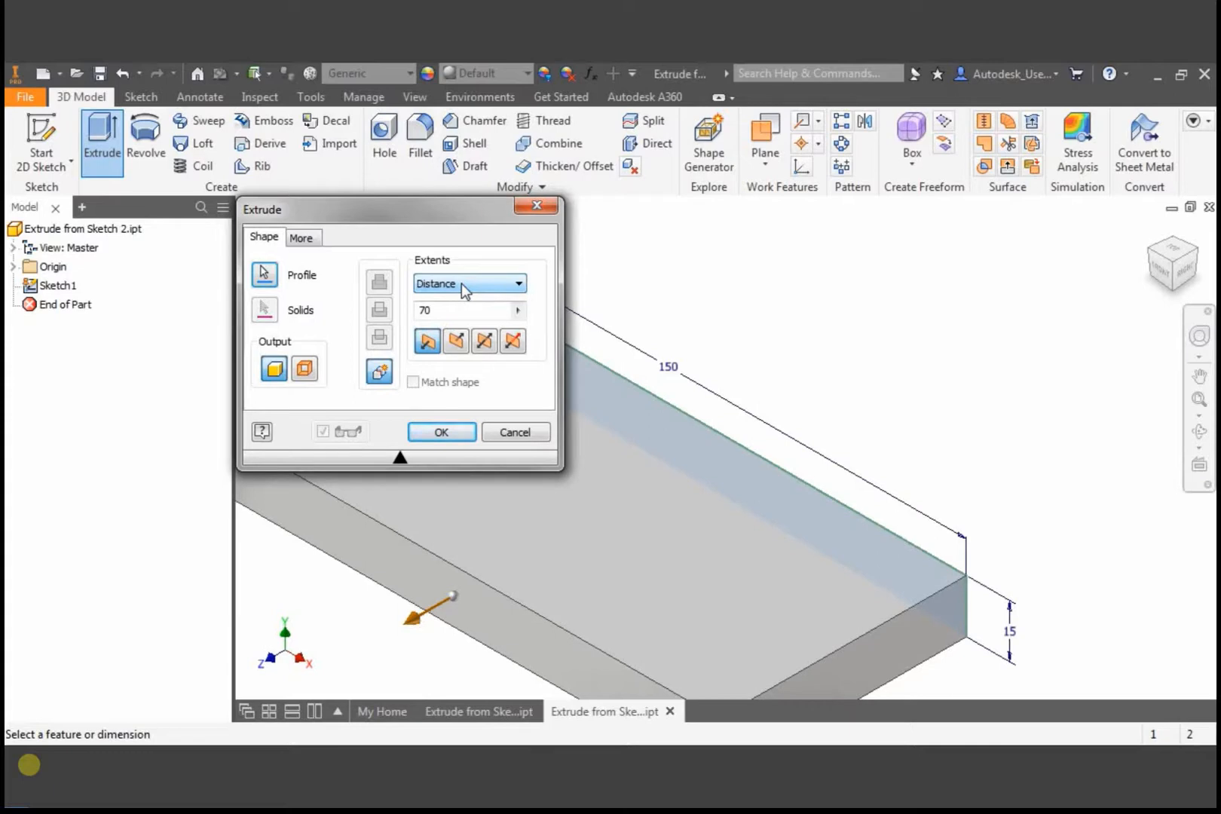
double_click(422, 312)
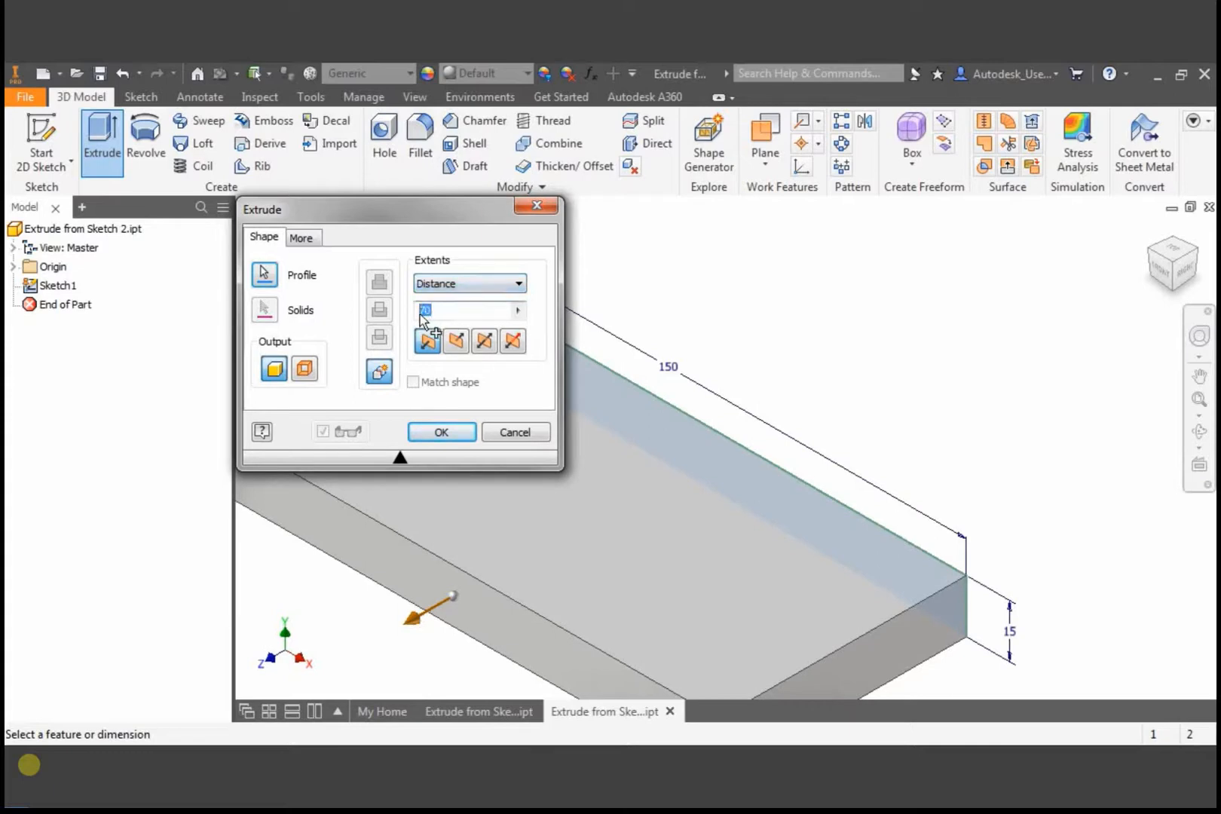
type("100")
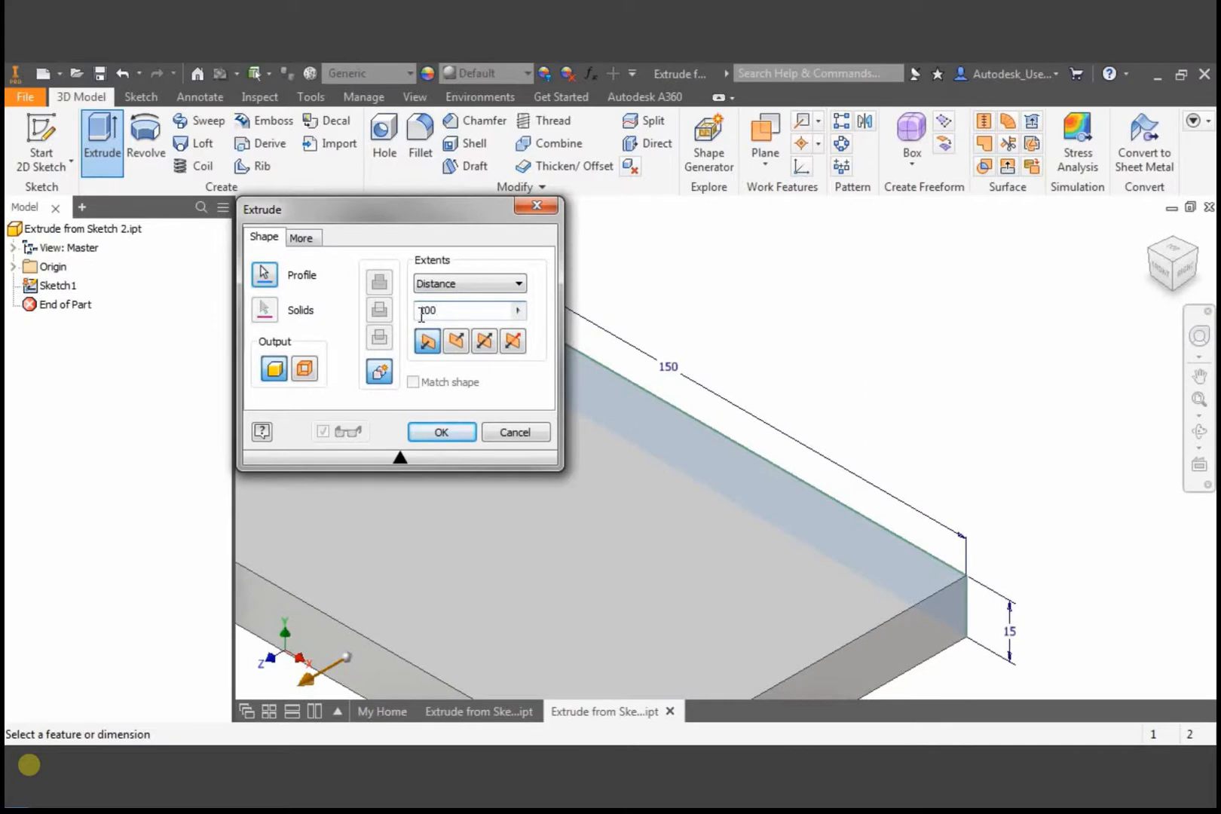
Step: Flip the extrusion to the opposite side of the sketch plane and pull its depth to about 66.66 mm
left_click(457, 341)
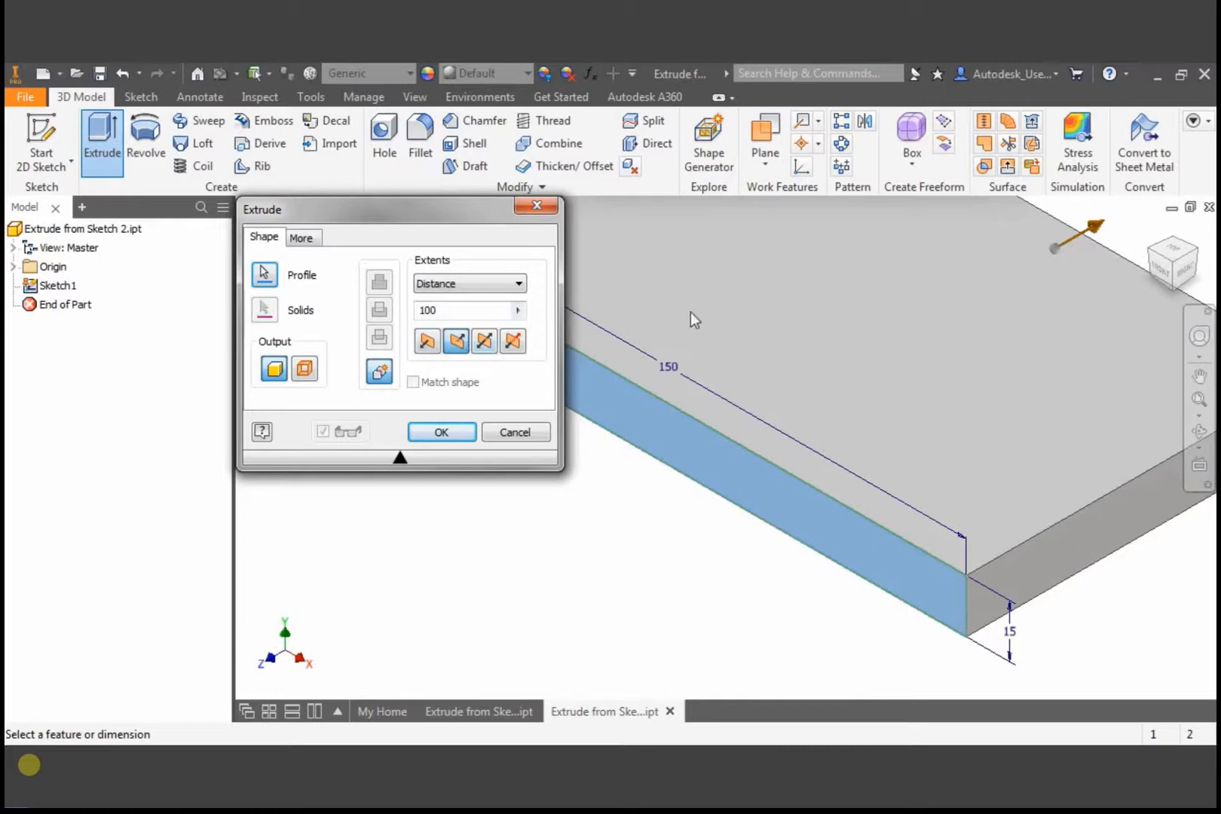
left_click_drag(1094, 231, 990, 331)
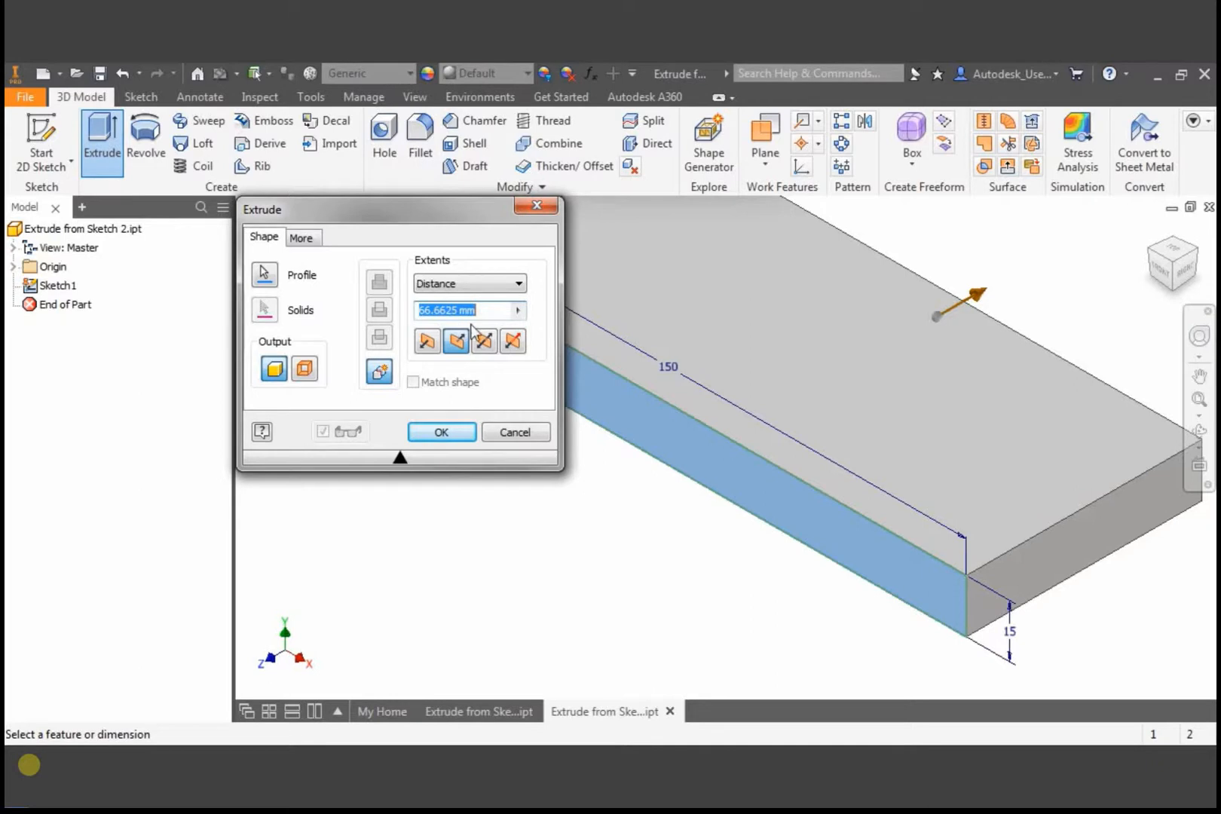
Step: Make the extrusion symmetric about the sketch plane at 70 mm, and preview the asymmetric option before returning to symmetric
left_click(486, 341)
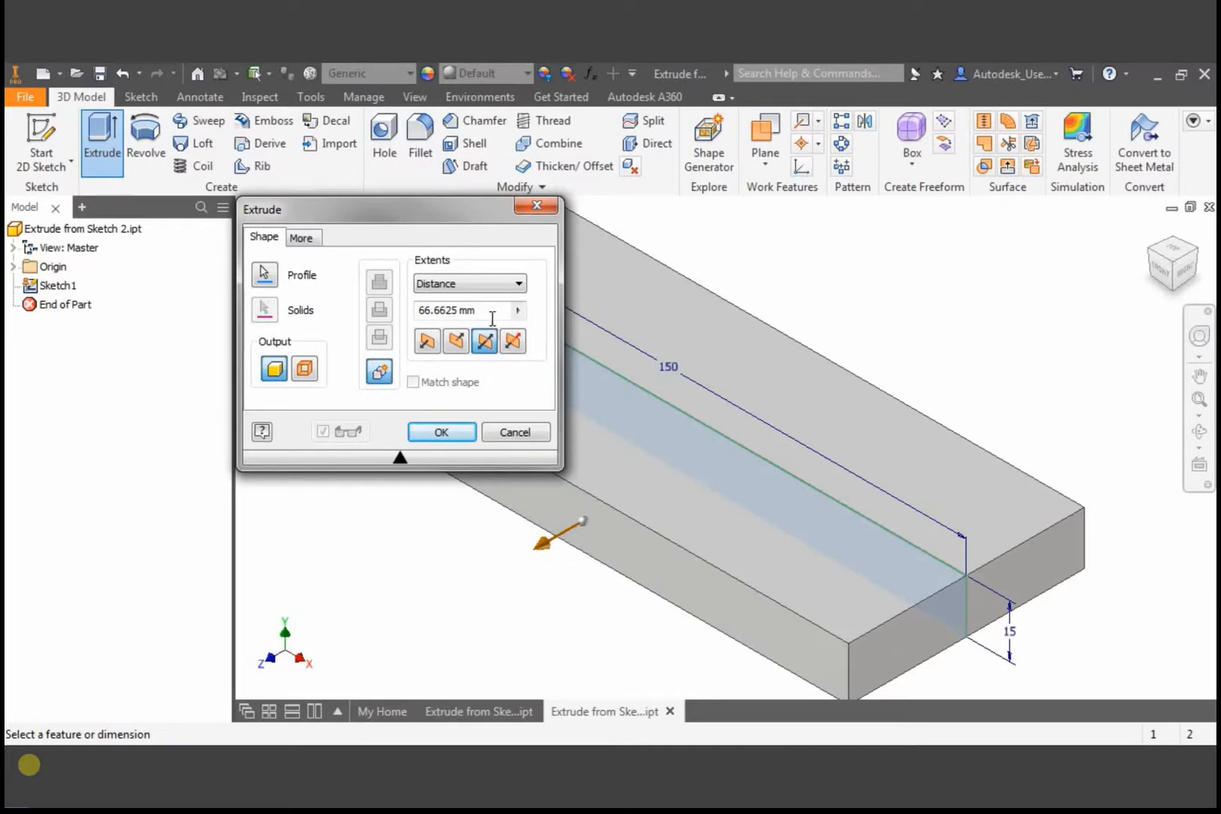
left_click_drag(486, 311, 422, 313)
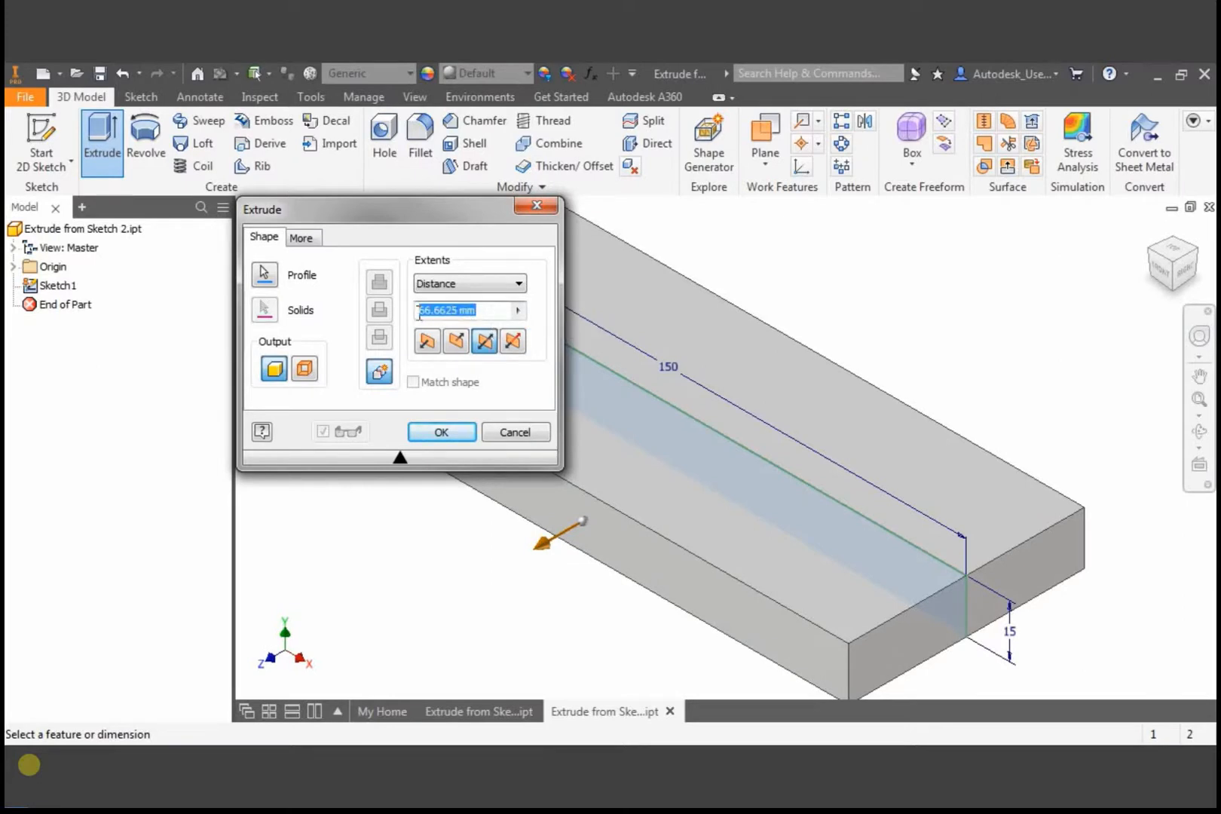
type("70")
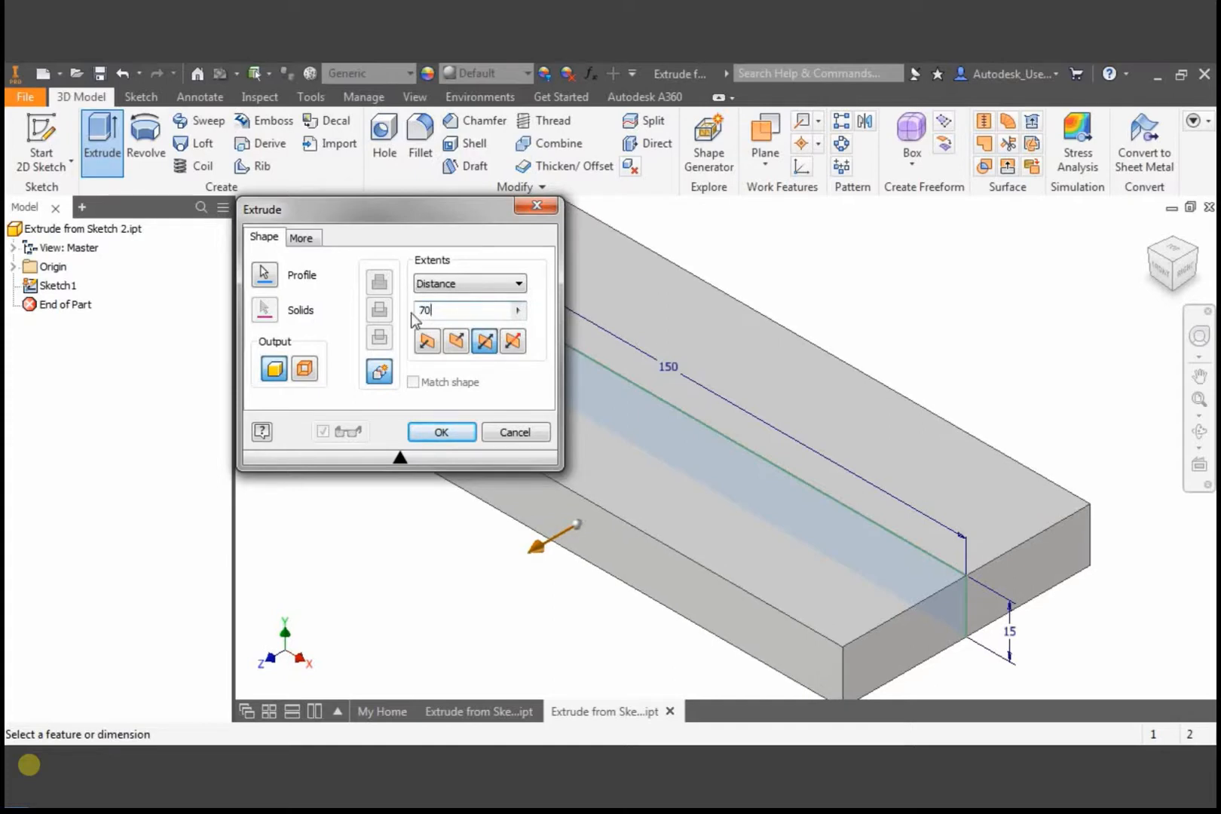
left_click(506, 342)
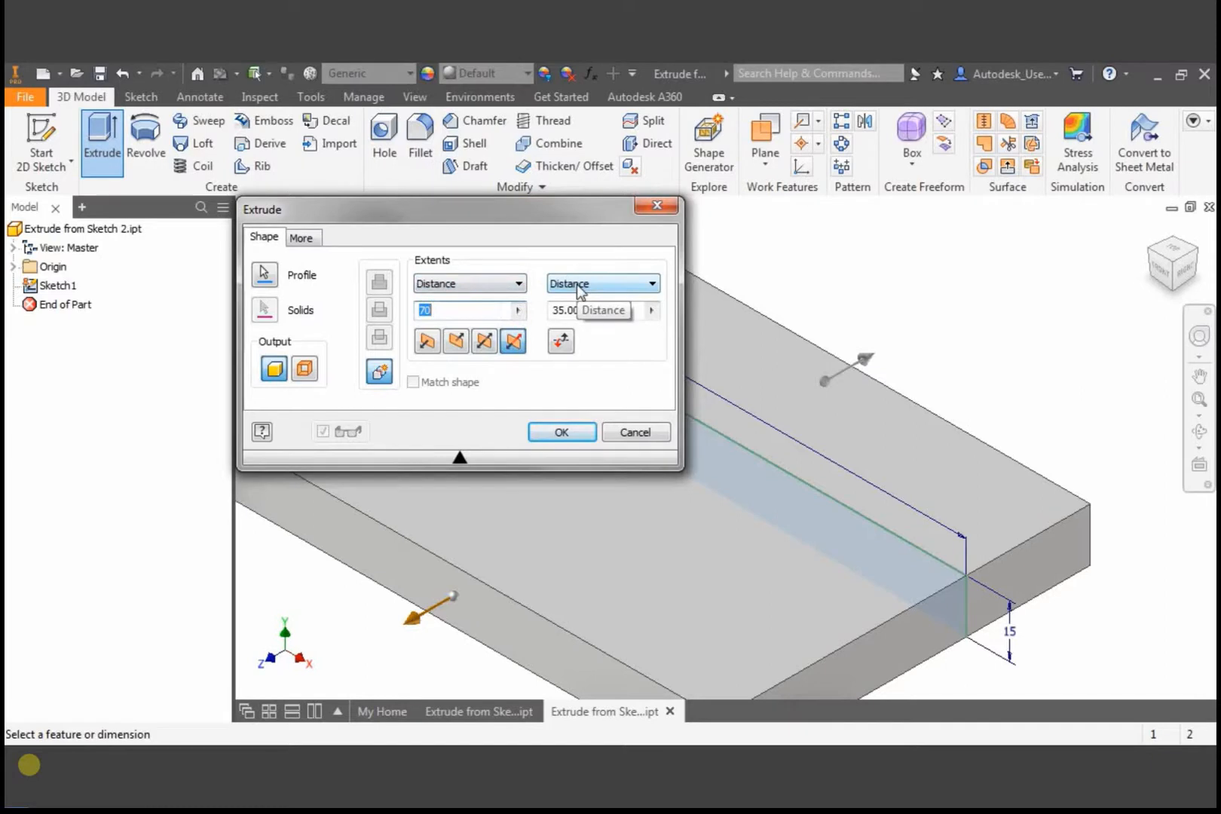
left_click(484, 341)
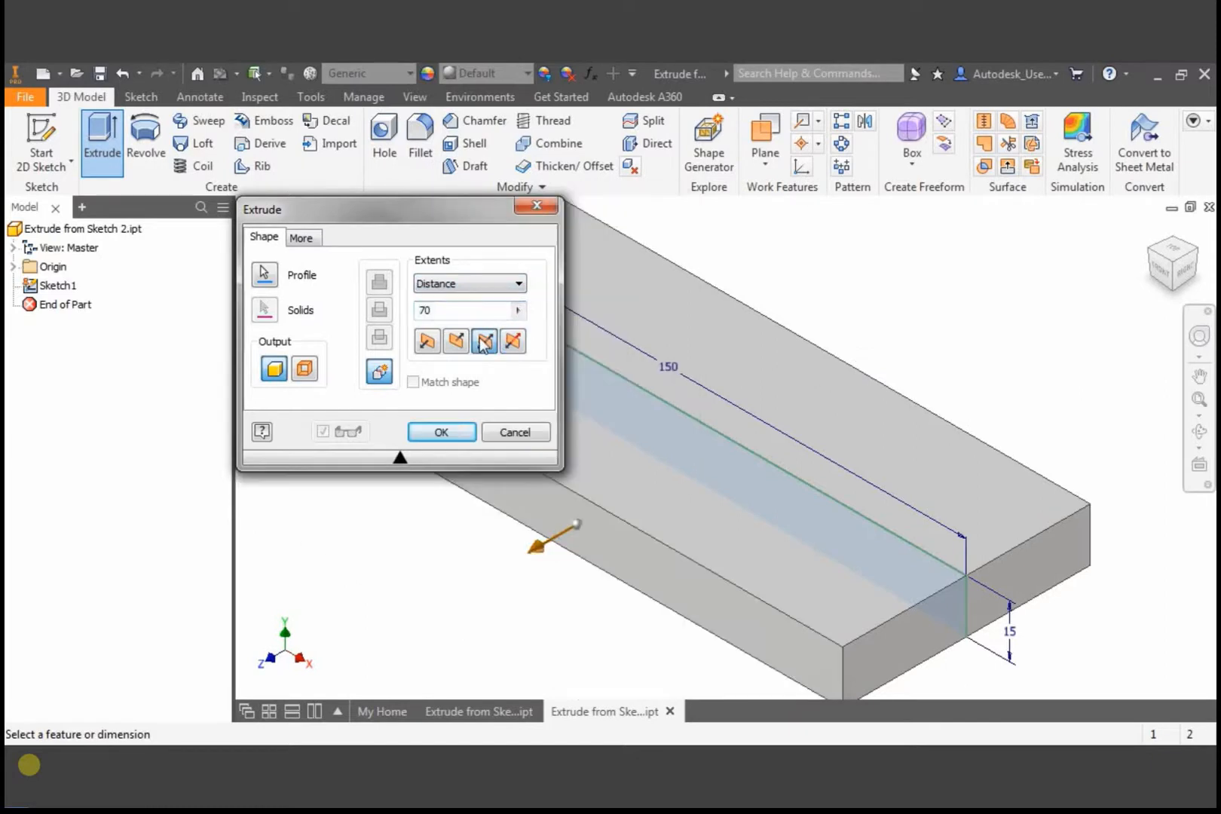
Step: Set the symmetric extrusion distance to 80 mm and create the solid
double_click(419, 310)
type("80")
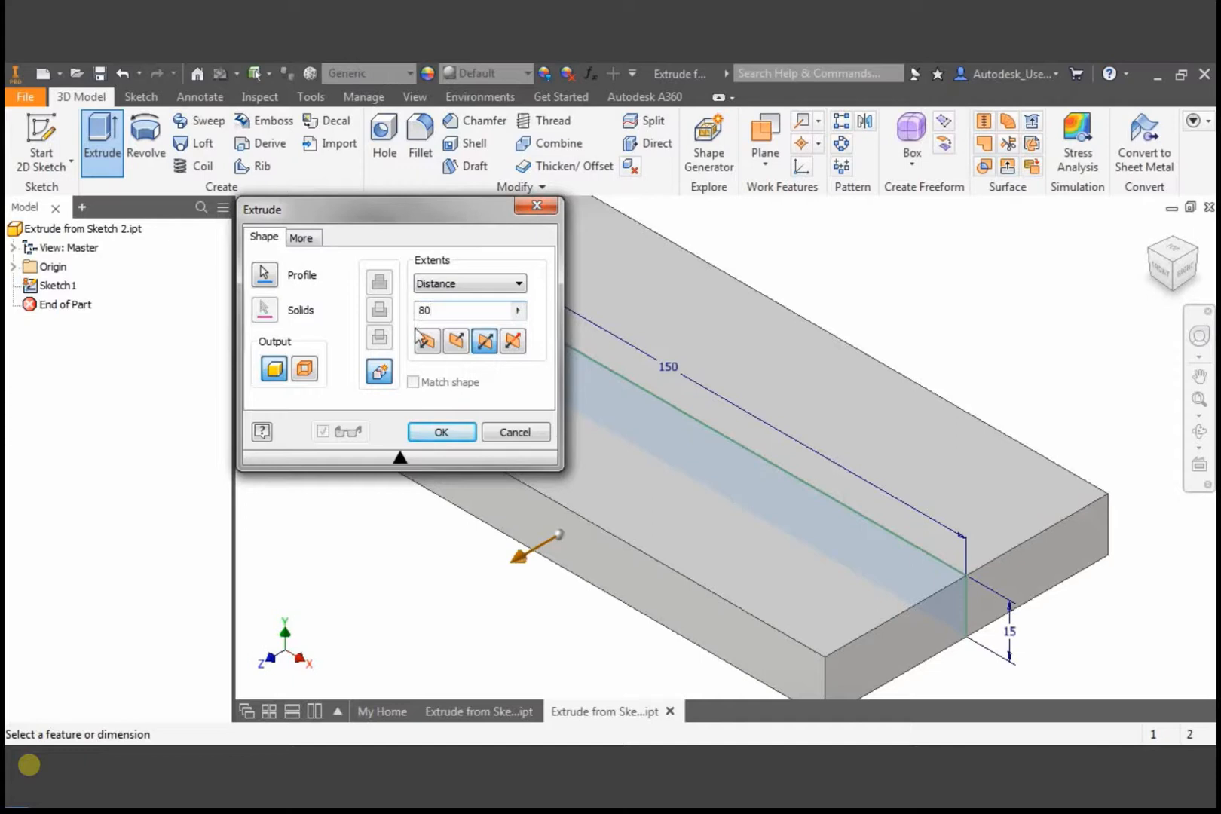
left_click(431, 432)
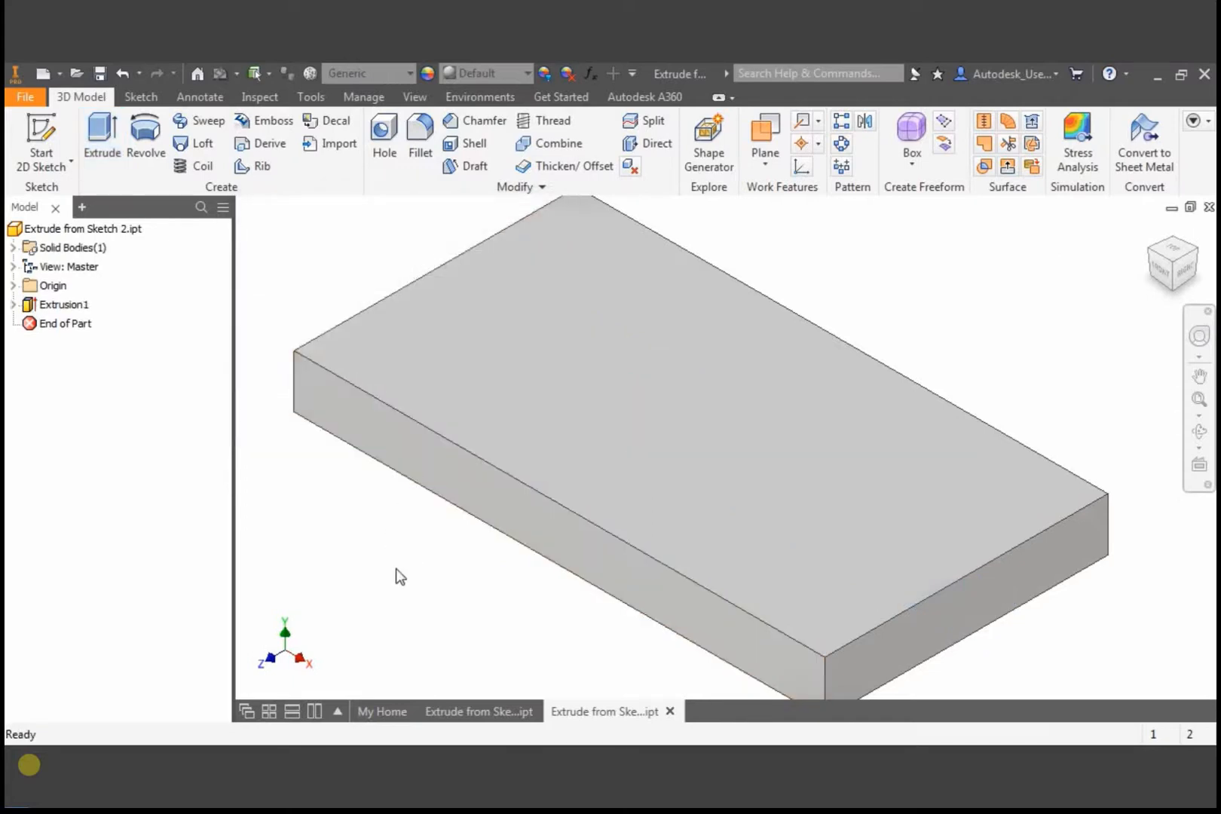
left_click(82, 309)
right_click(81, 309)
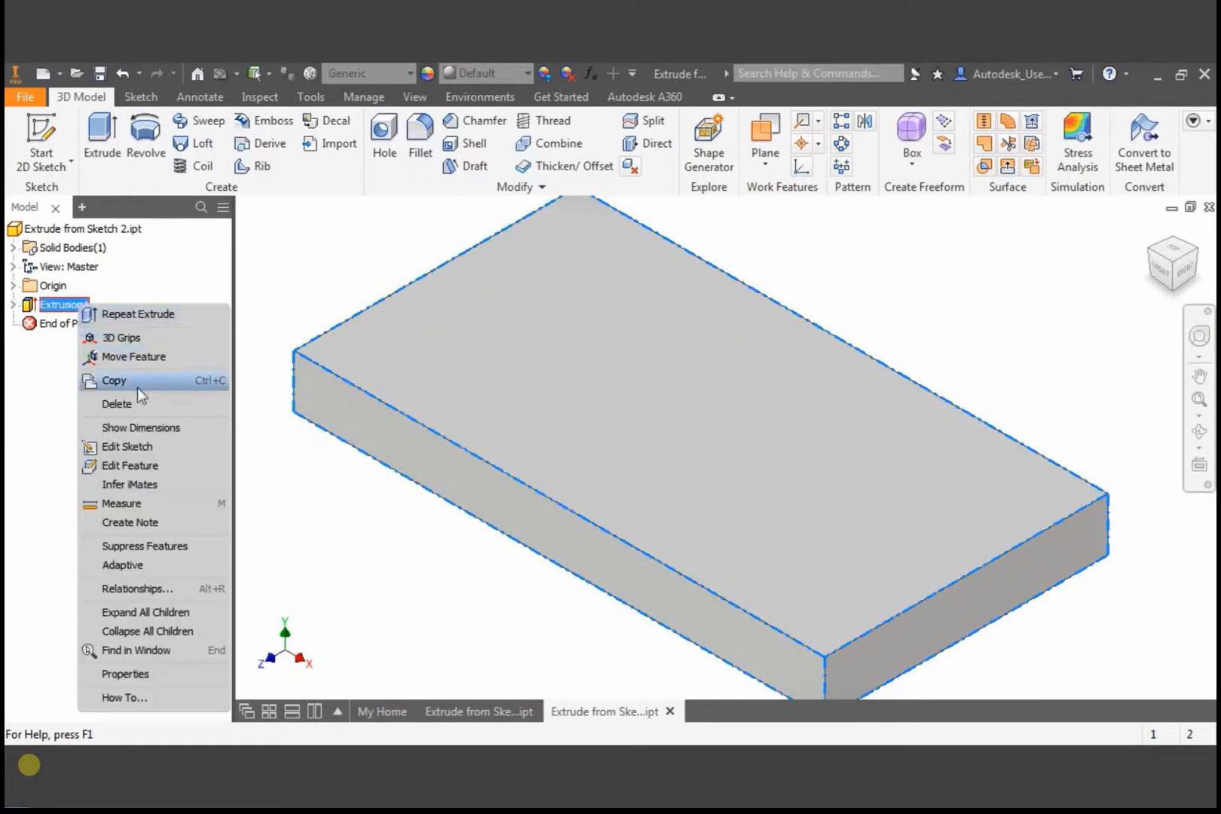
left_click(159, 466)
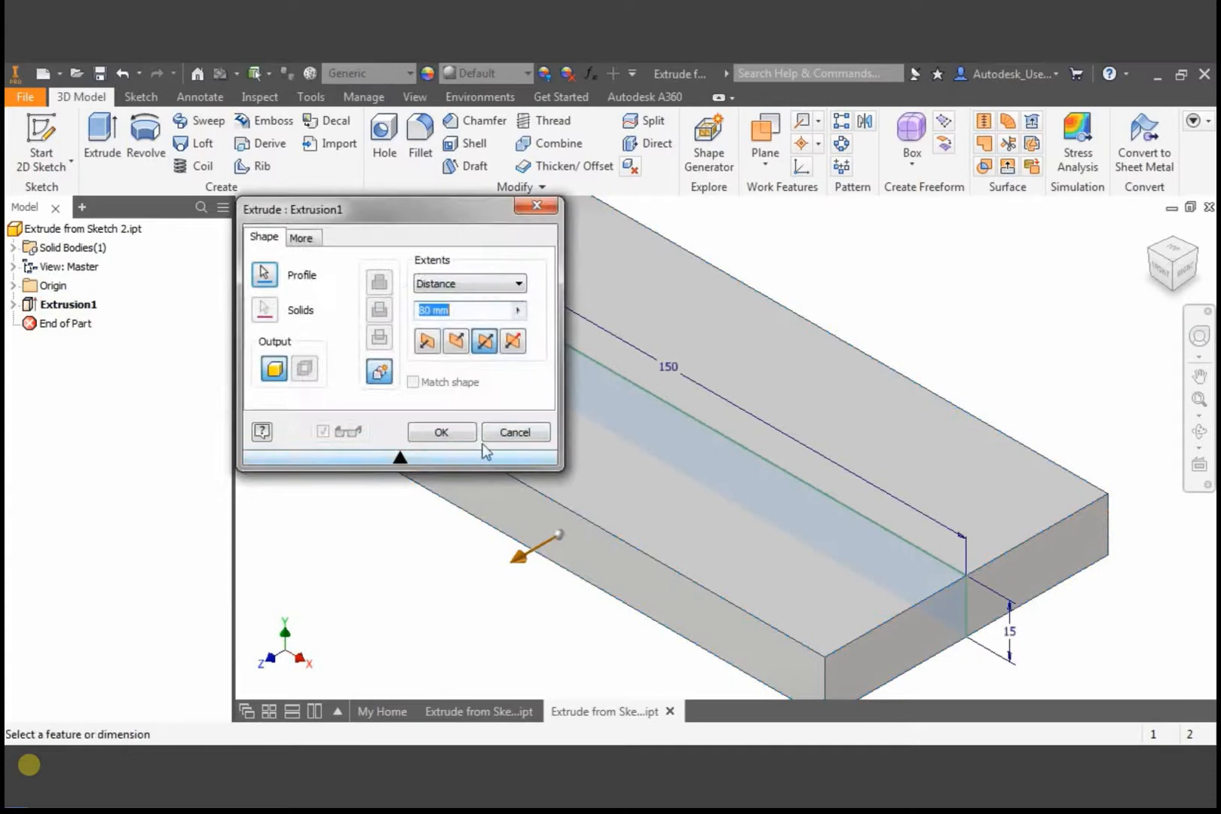
left_click(503, 430)
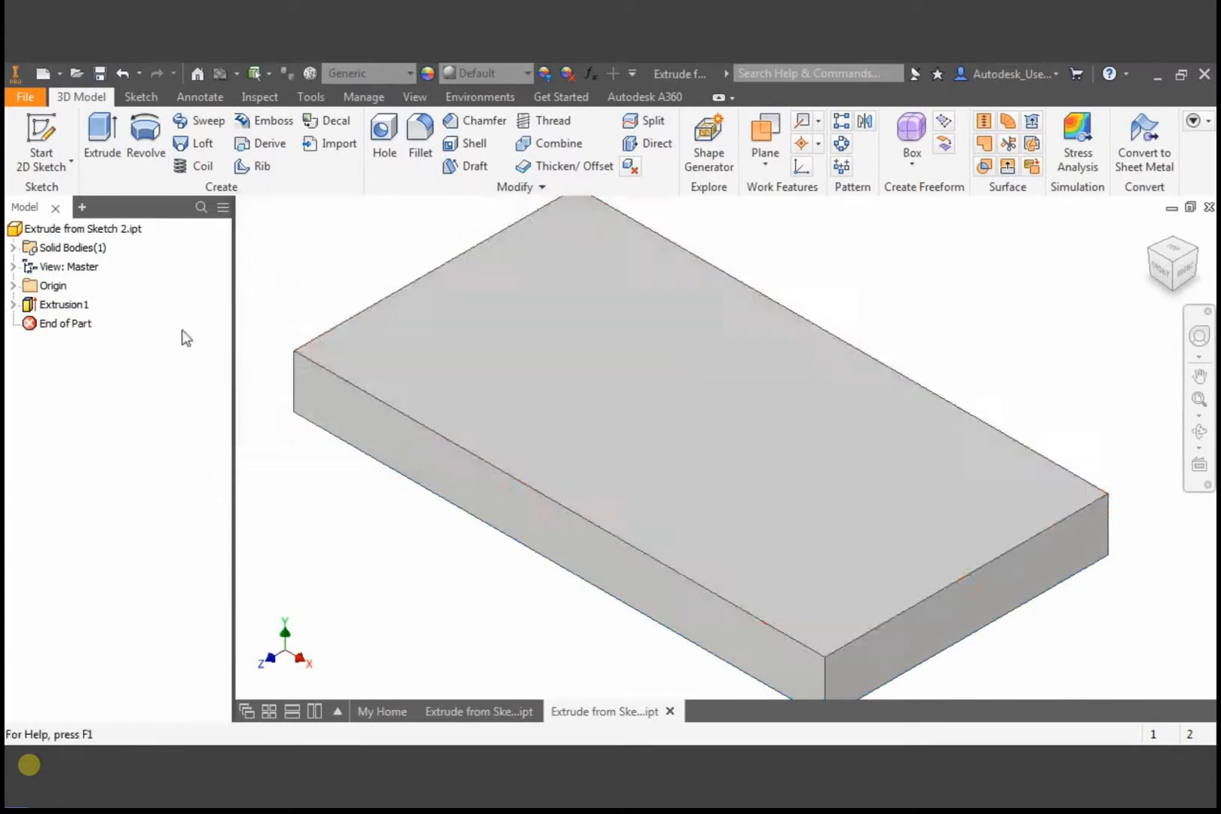
Step: Edit Extrusion1 and set its distance to 100 mm
double_click(67, 305)
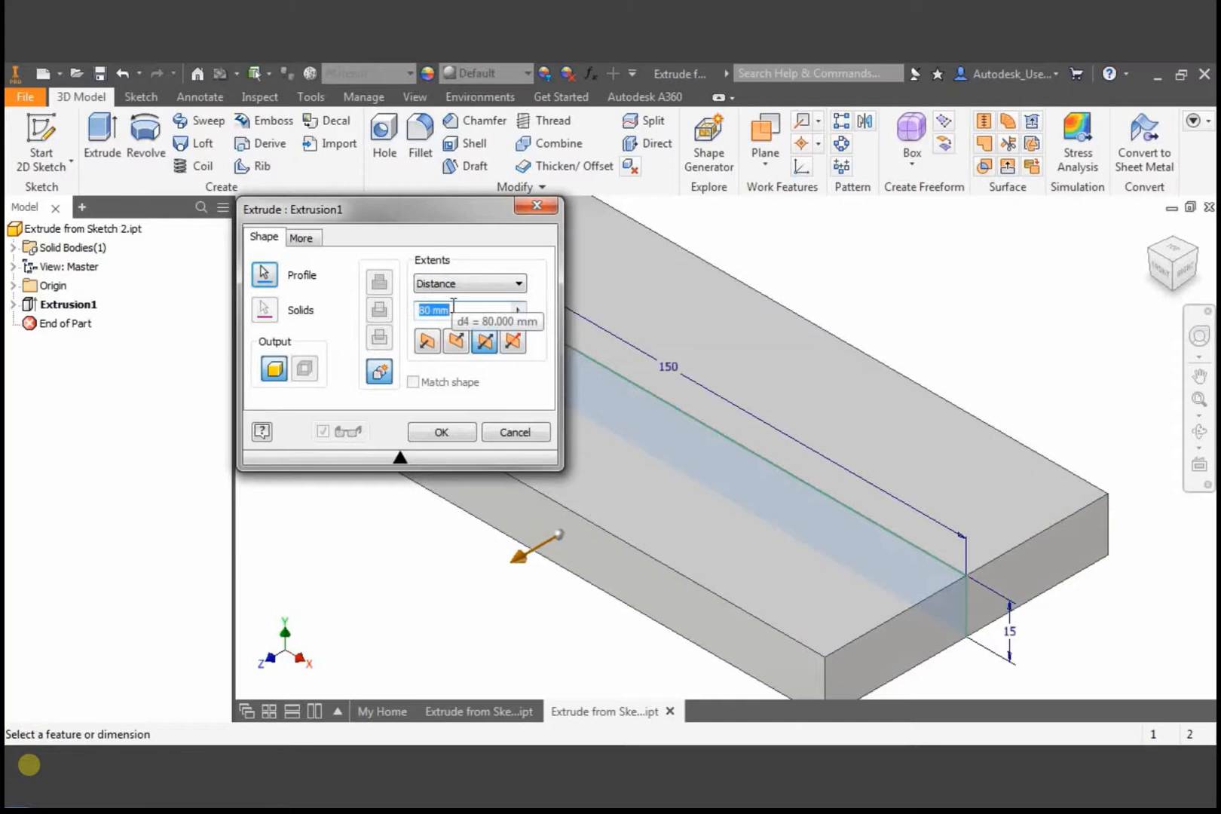
type("100")
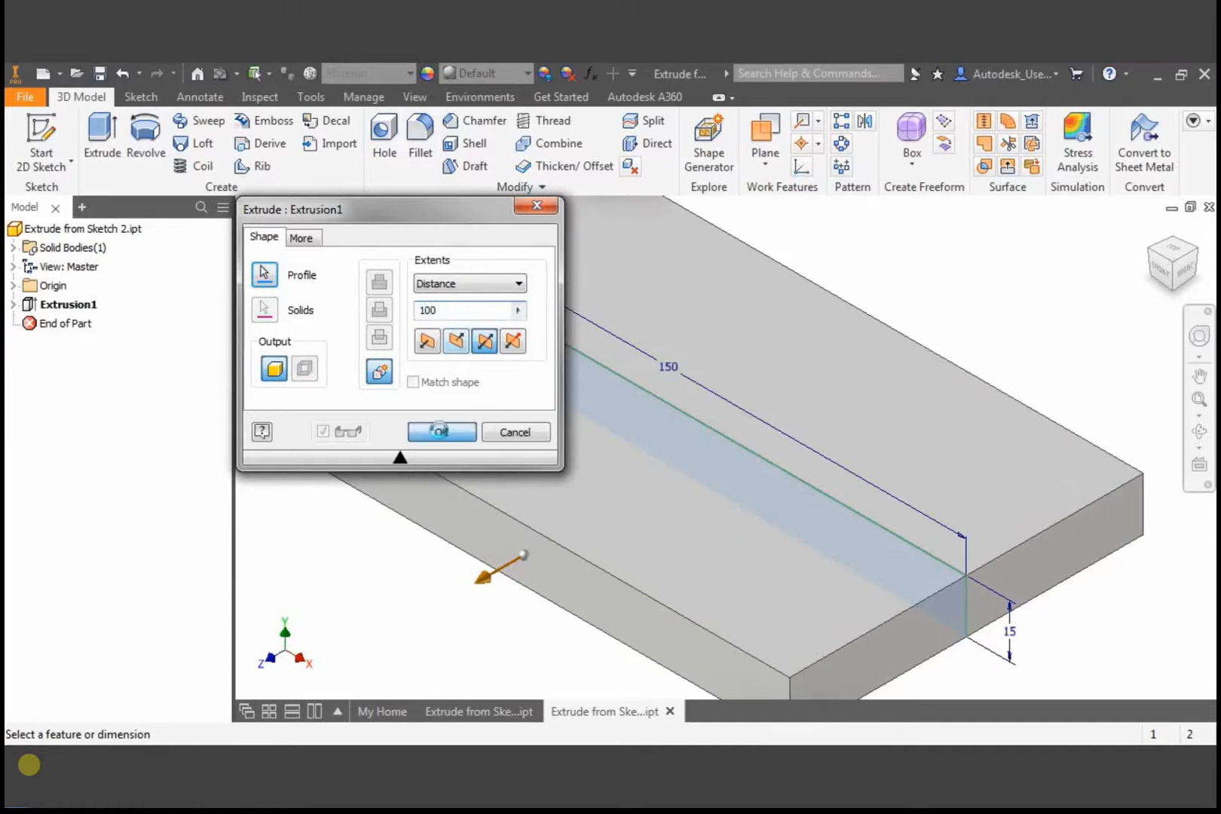
left_click(436, 432)
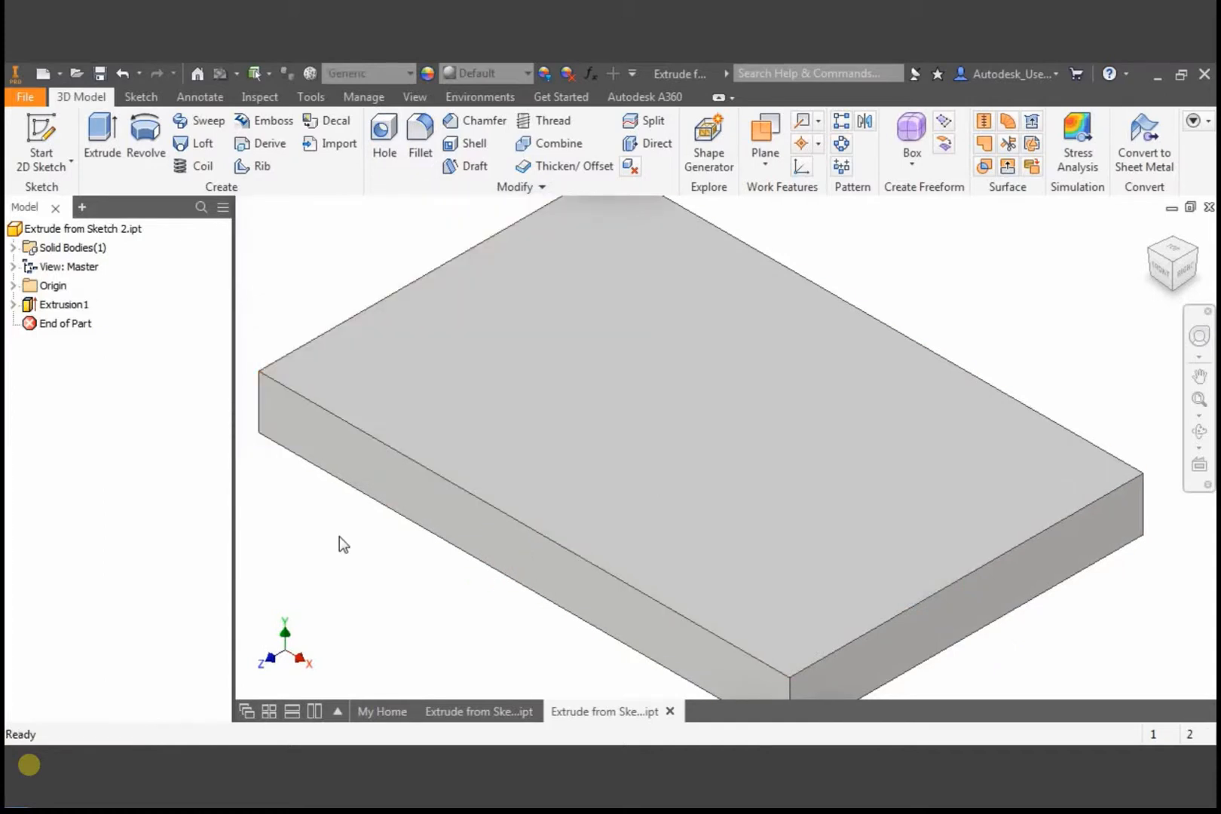
Step: Reveal the sketch under Extrusion1 and open it briefly for viewing without editing it
left_click(13, 305)
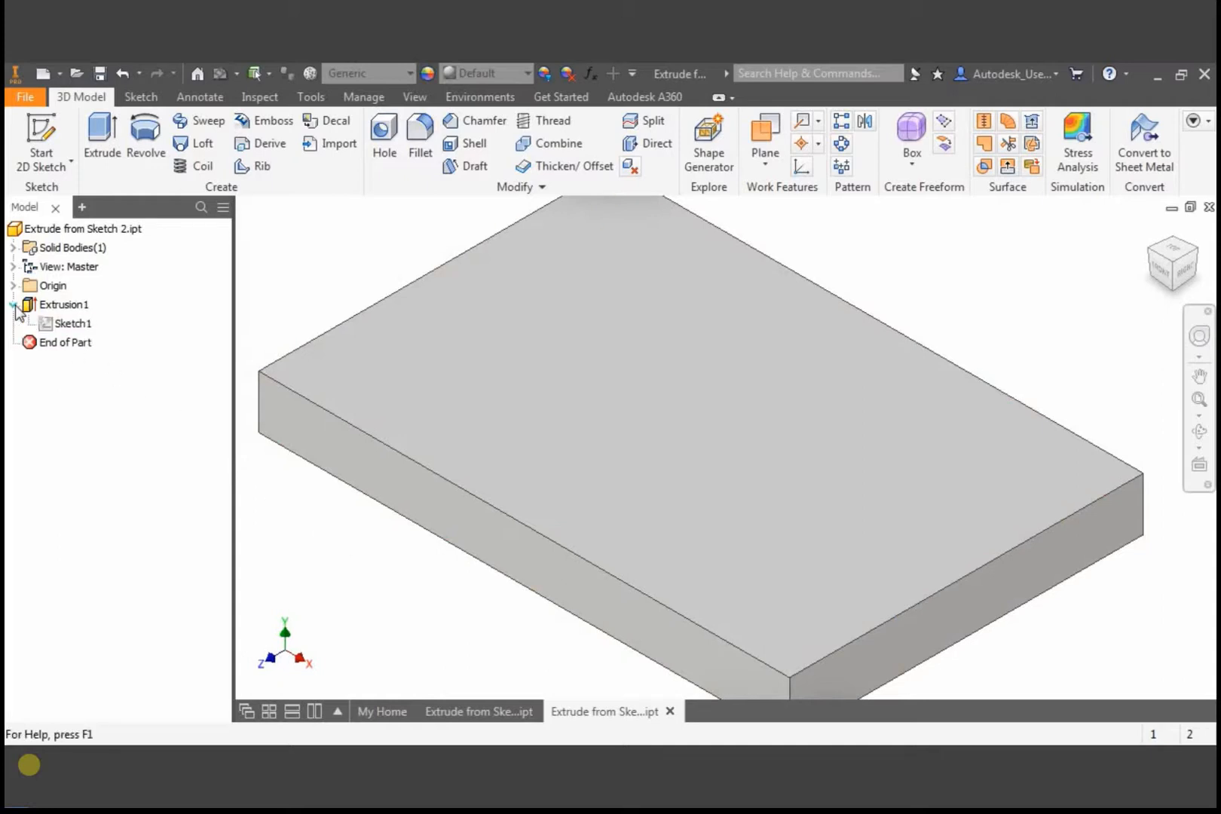
right_click(68, 329)
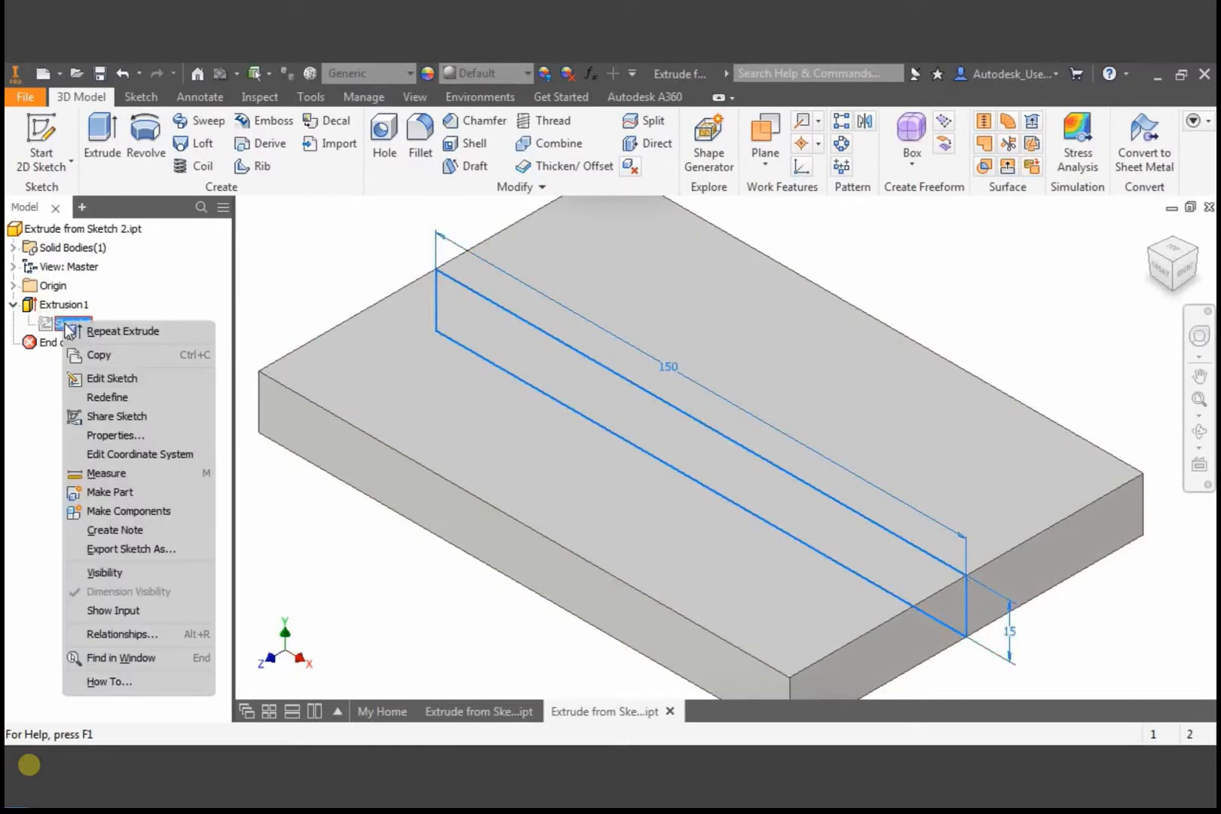
left_click(132, 378)
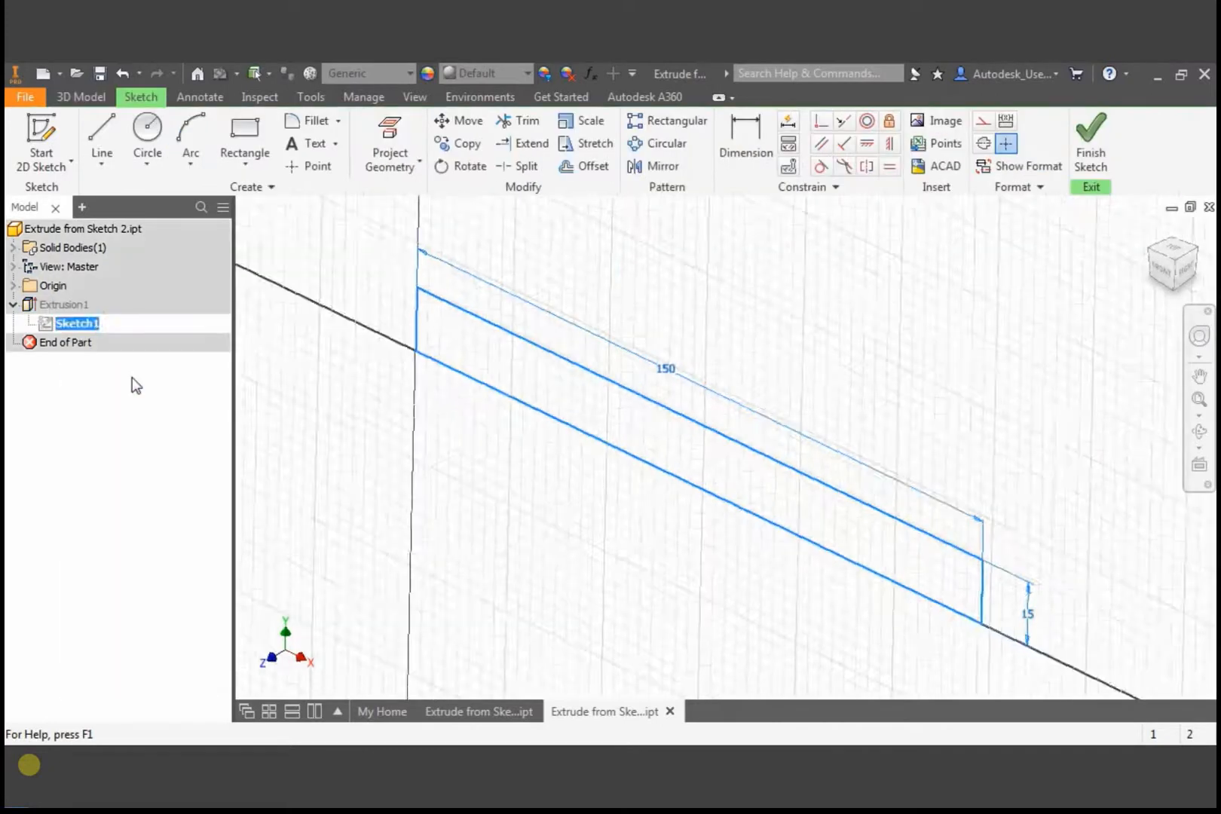
left_click(1091, 150)
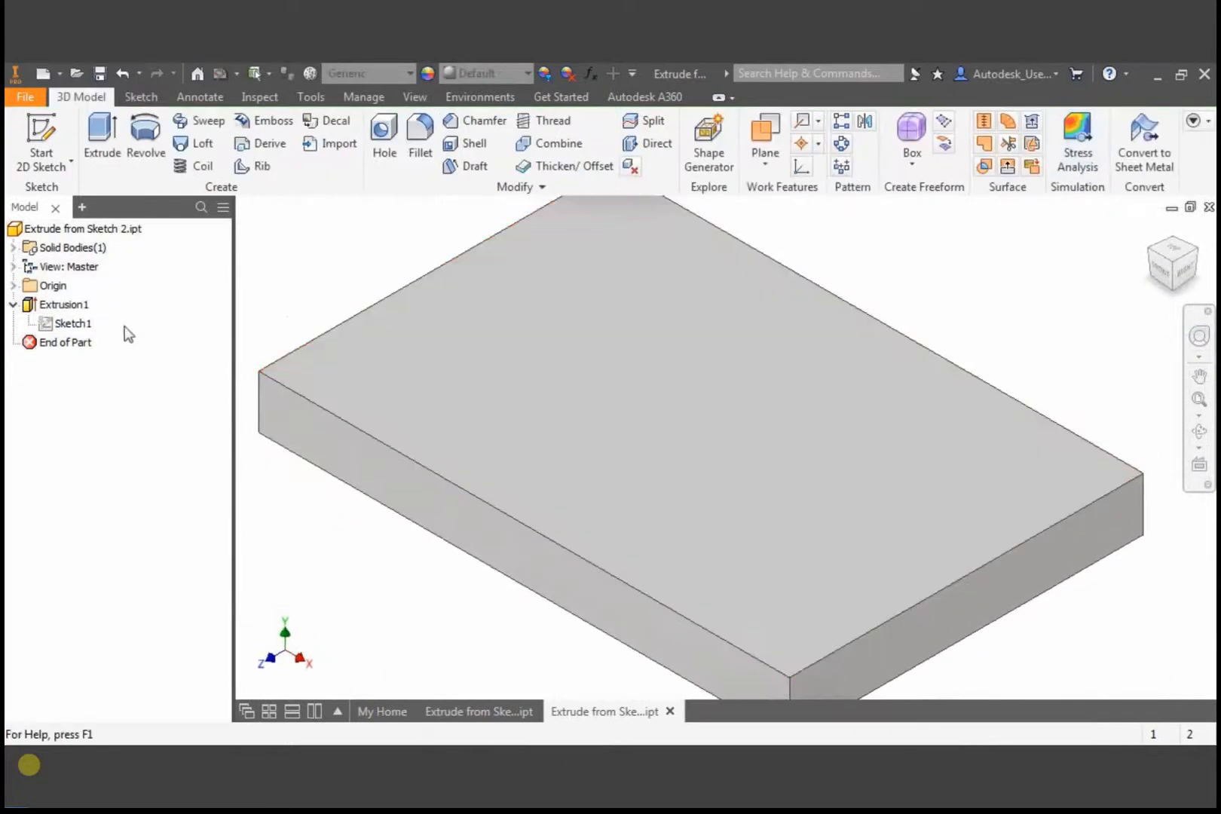
Step: Edit Sketch1 of Extrusion1, set the rectangle's horizontal length to 100 mm and finish the sketch
double_click(76, 329)
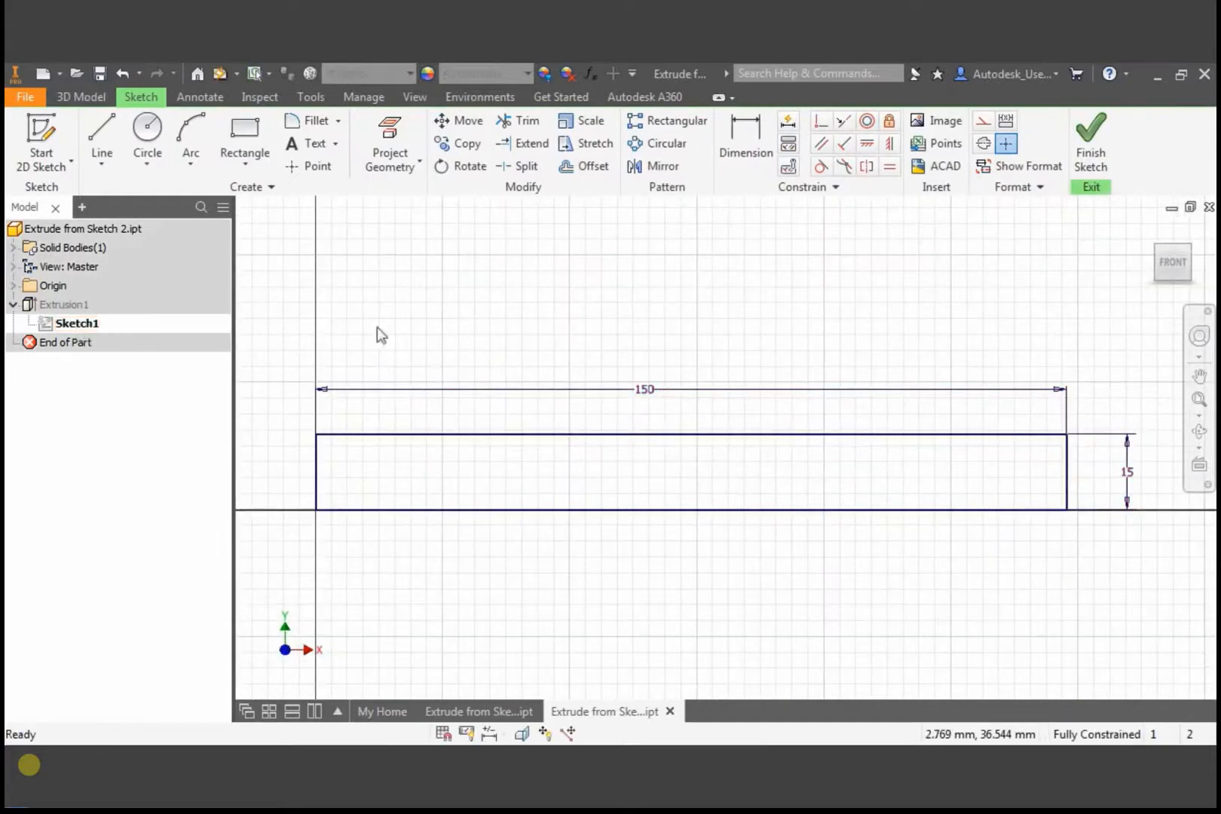
double_click(645, 389)
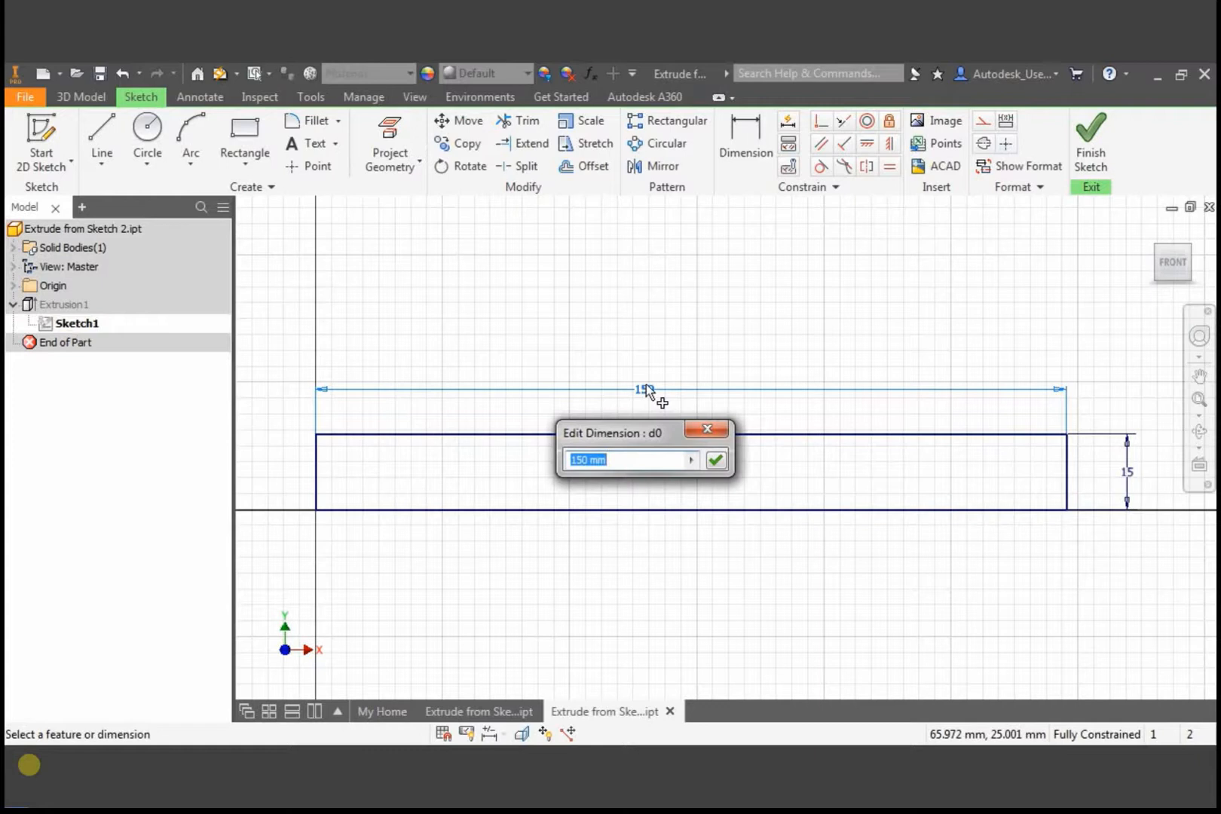
type("100")
key("Return")
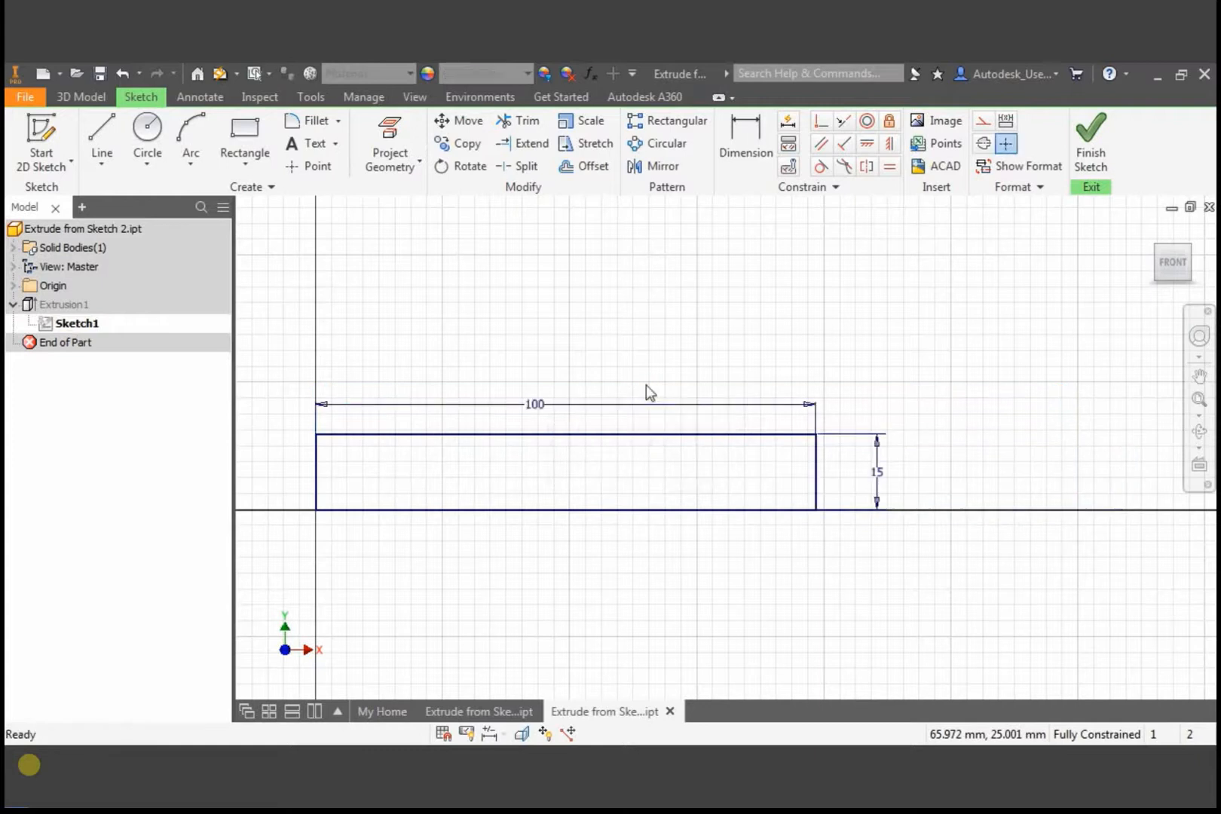
left_click(1090, 160)
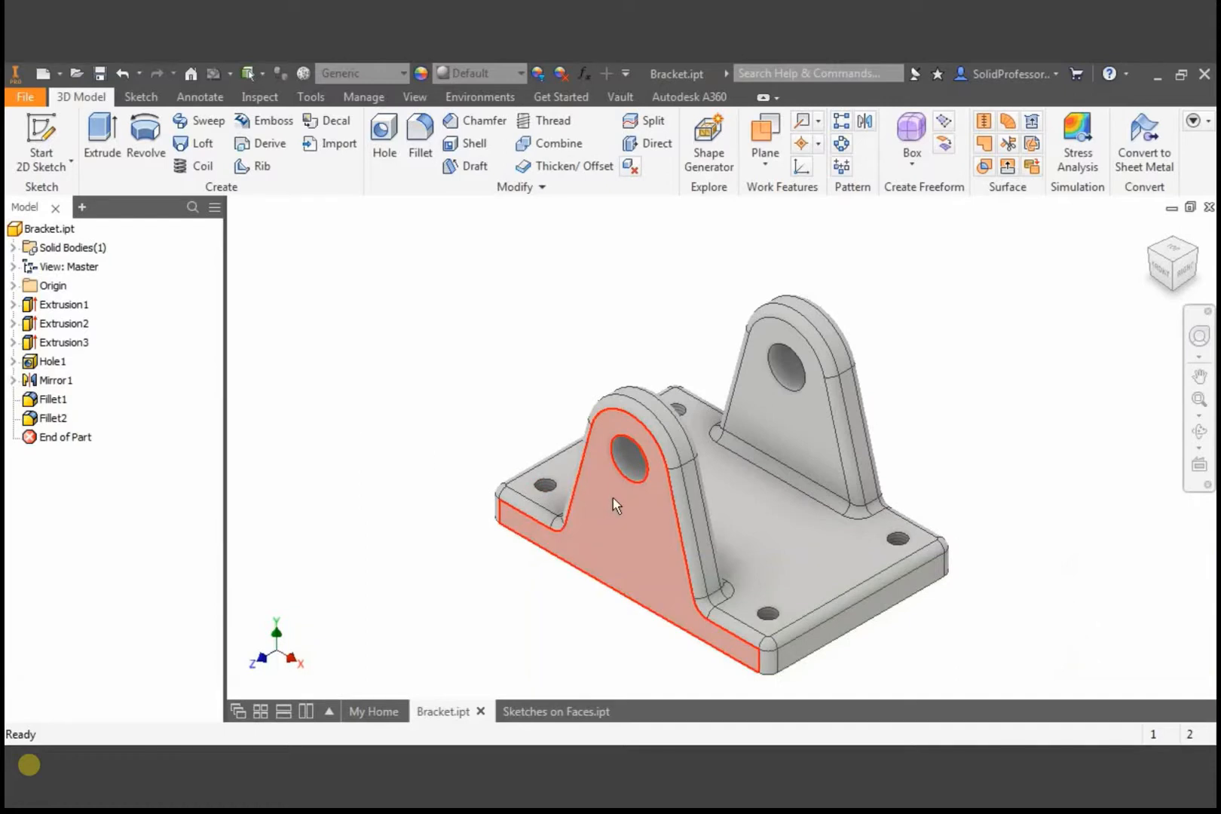
Step: Switch to the part Sketches on Faces.ipt
left_click(541, 713)
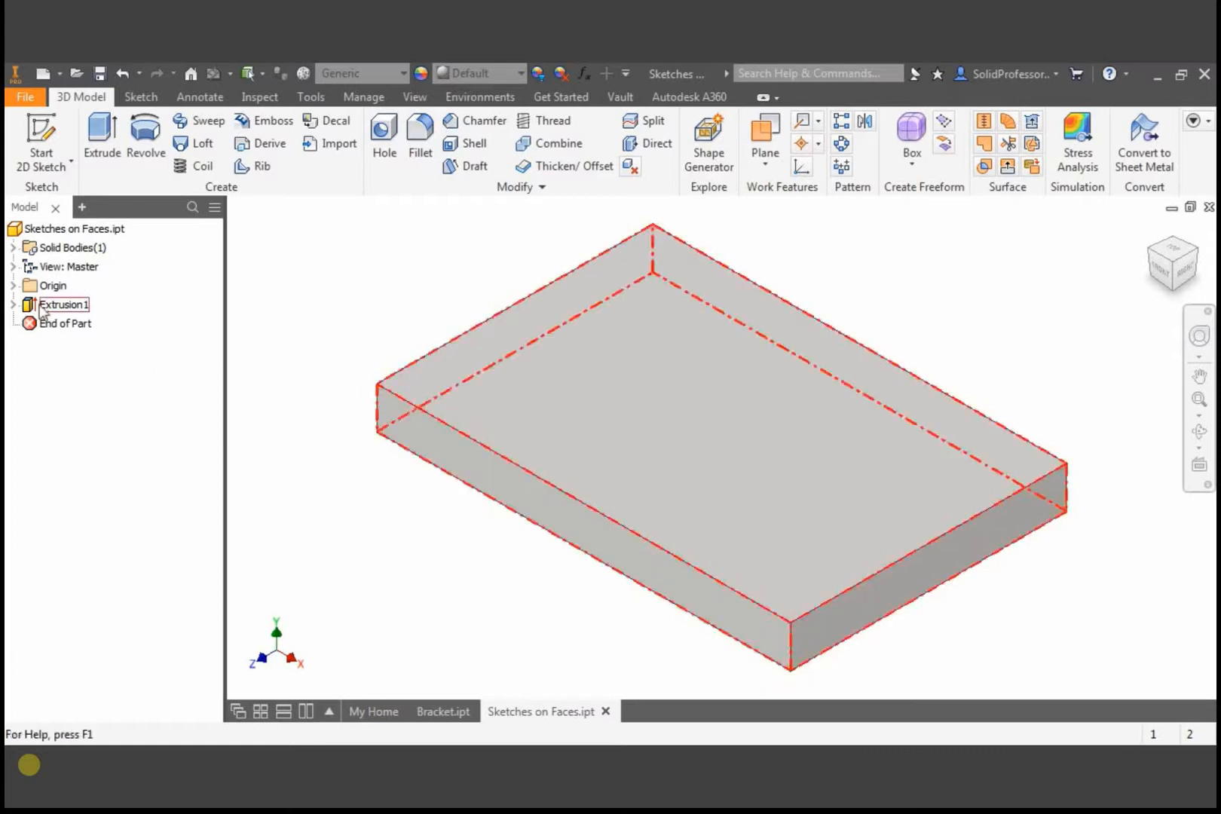
Step: Start a new 2D sketch on the long front face of the block
left_click(13, 284)
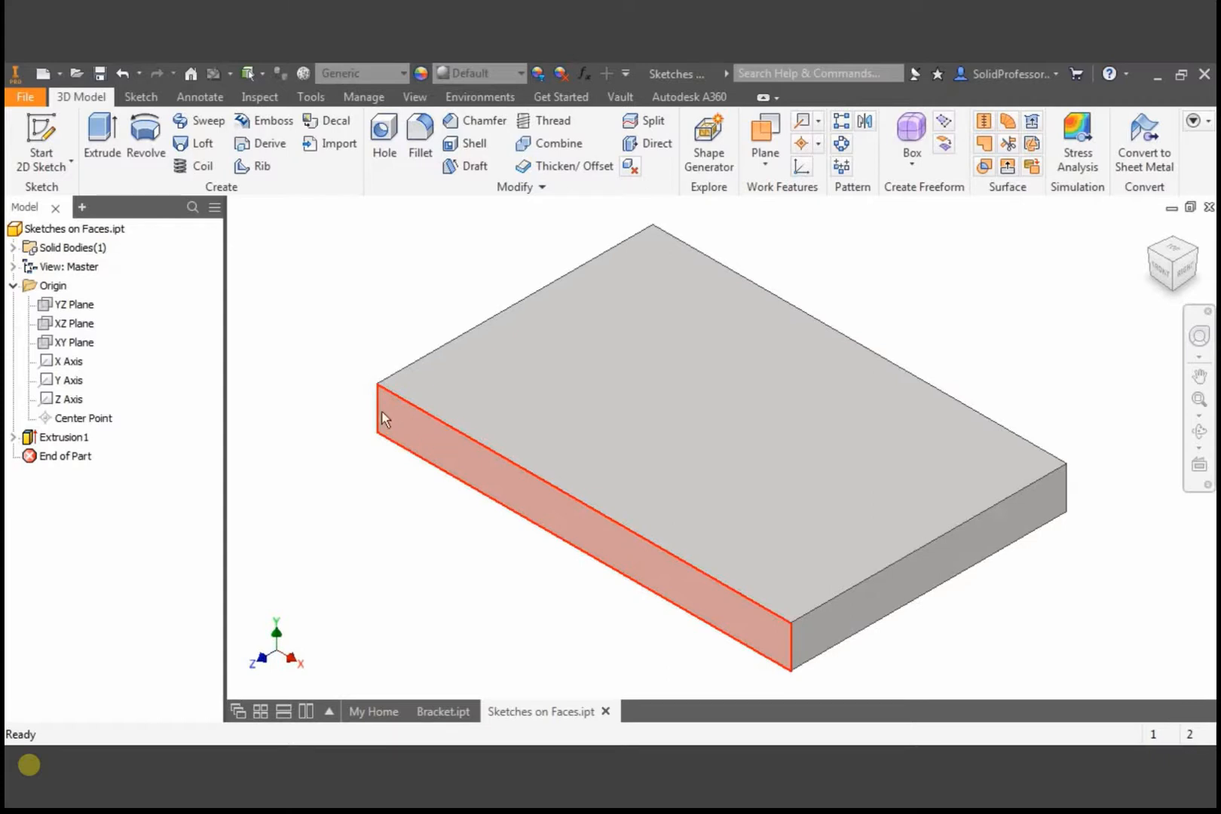
left_click(44, 140)
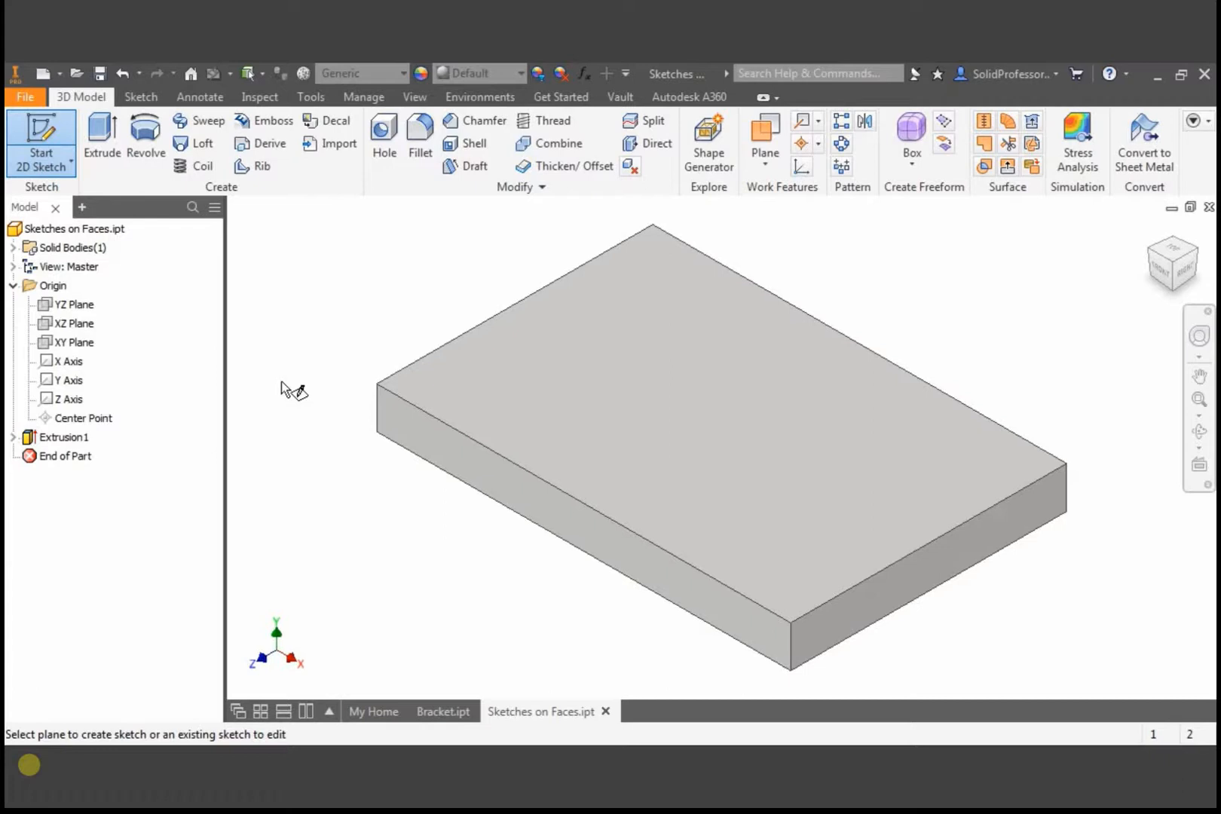
left_click(422, 427)
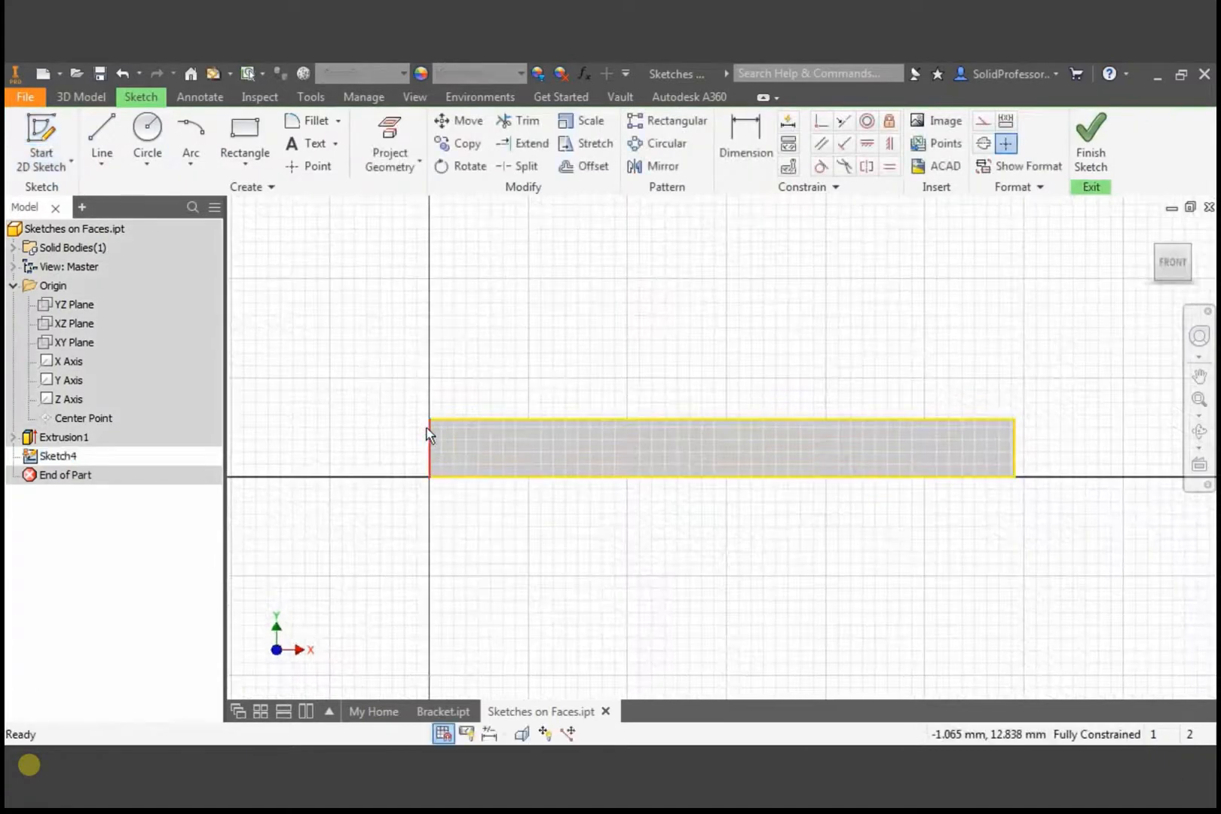
key("F2")
left_click_drag(664, 361, 602, 490)
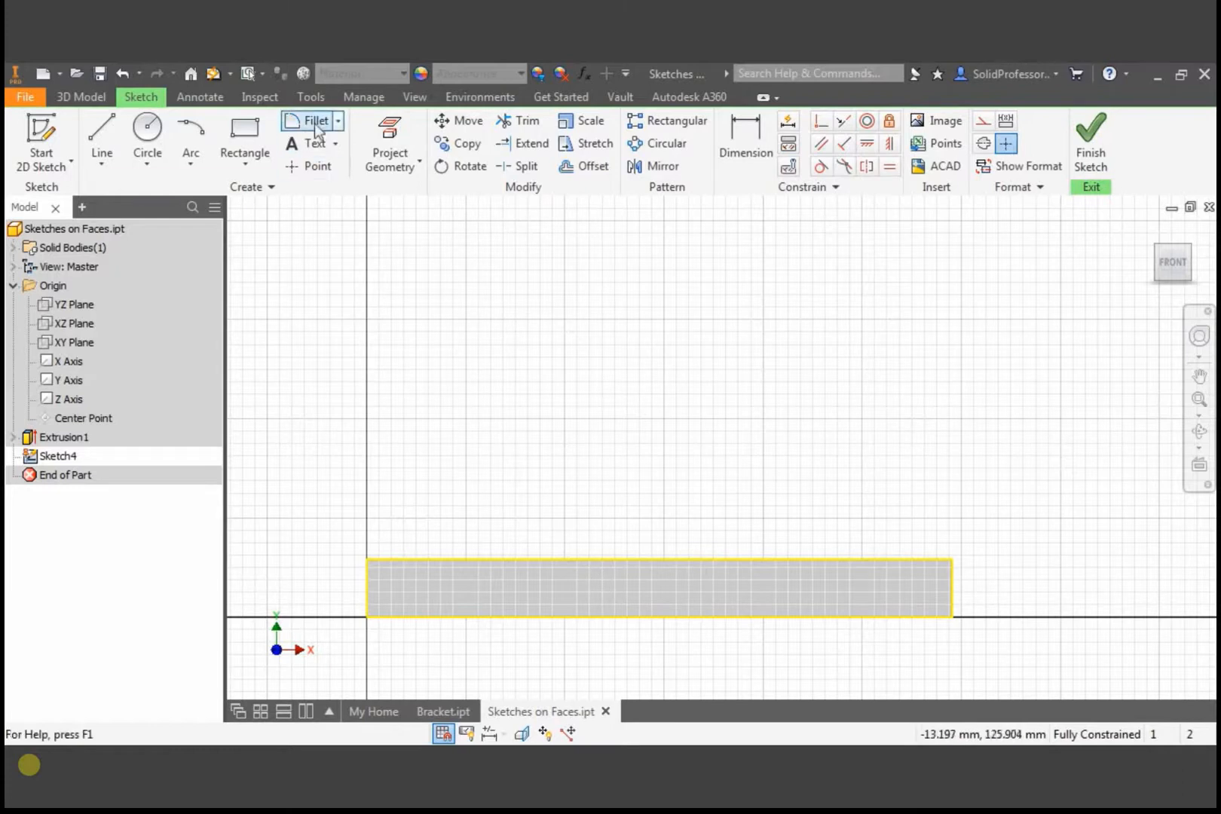
Step: Review the 2D sketch settings in the application options, including the edge autoprojection options, without changing them
left_click(304, 97)
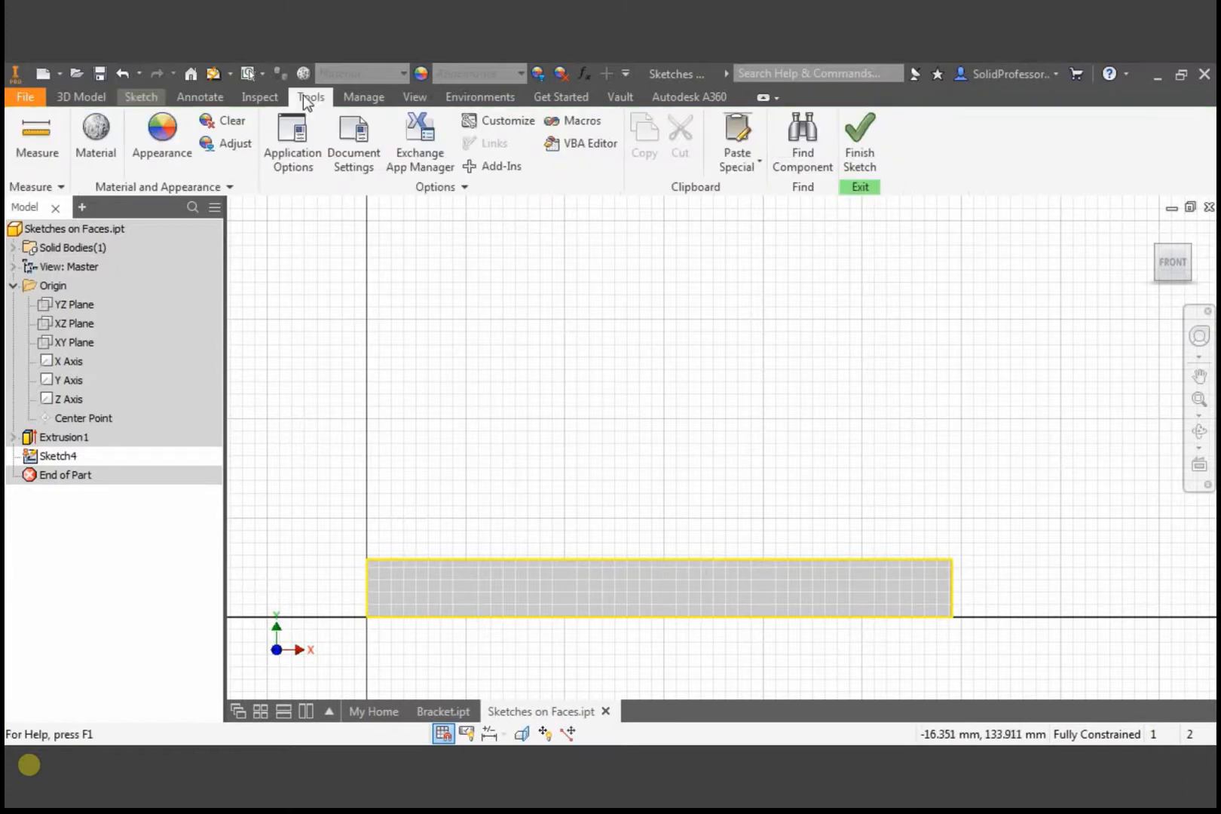
left_click(294, 162)
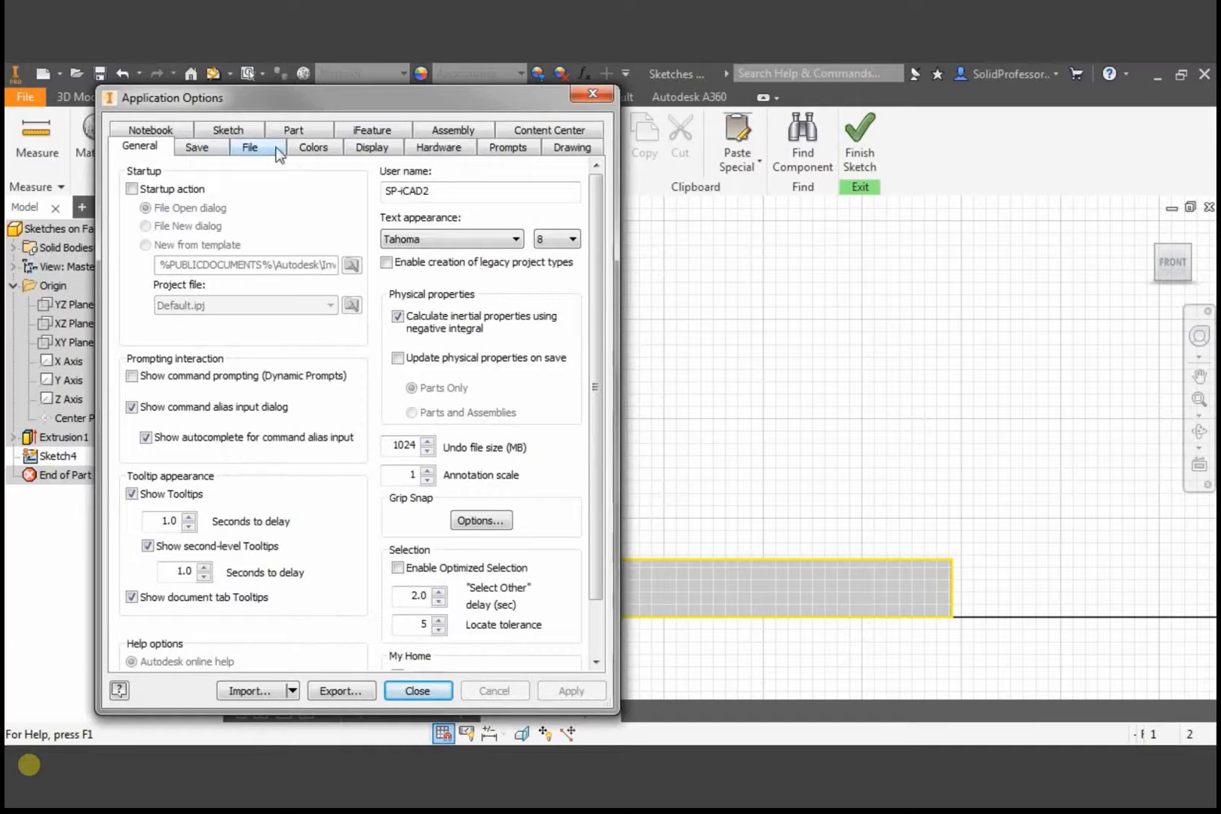
left_click(241, 130)
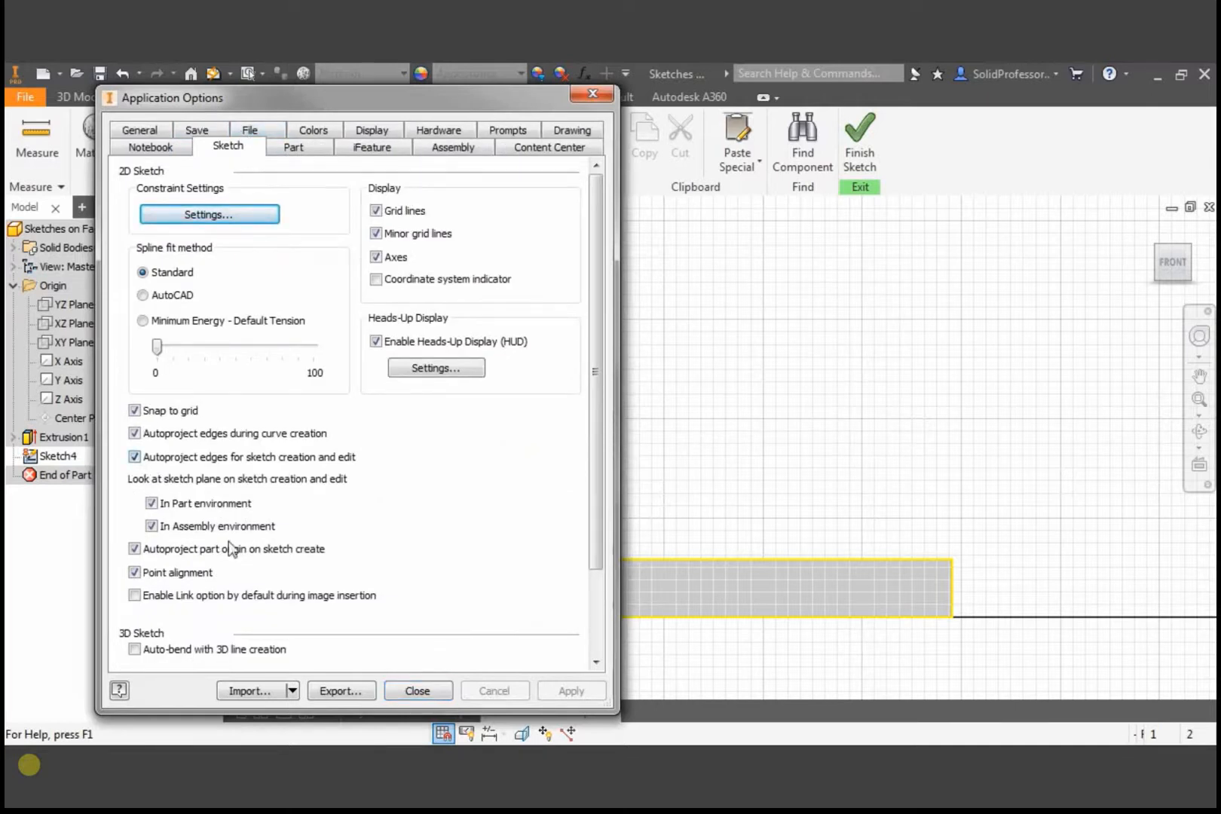
left_click(417, 691)
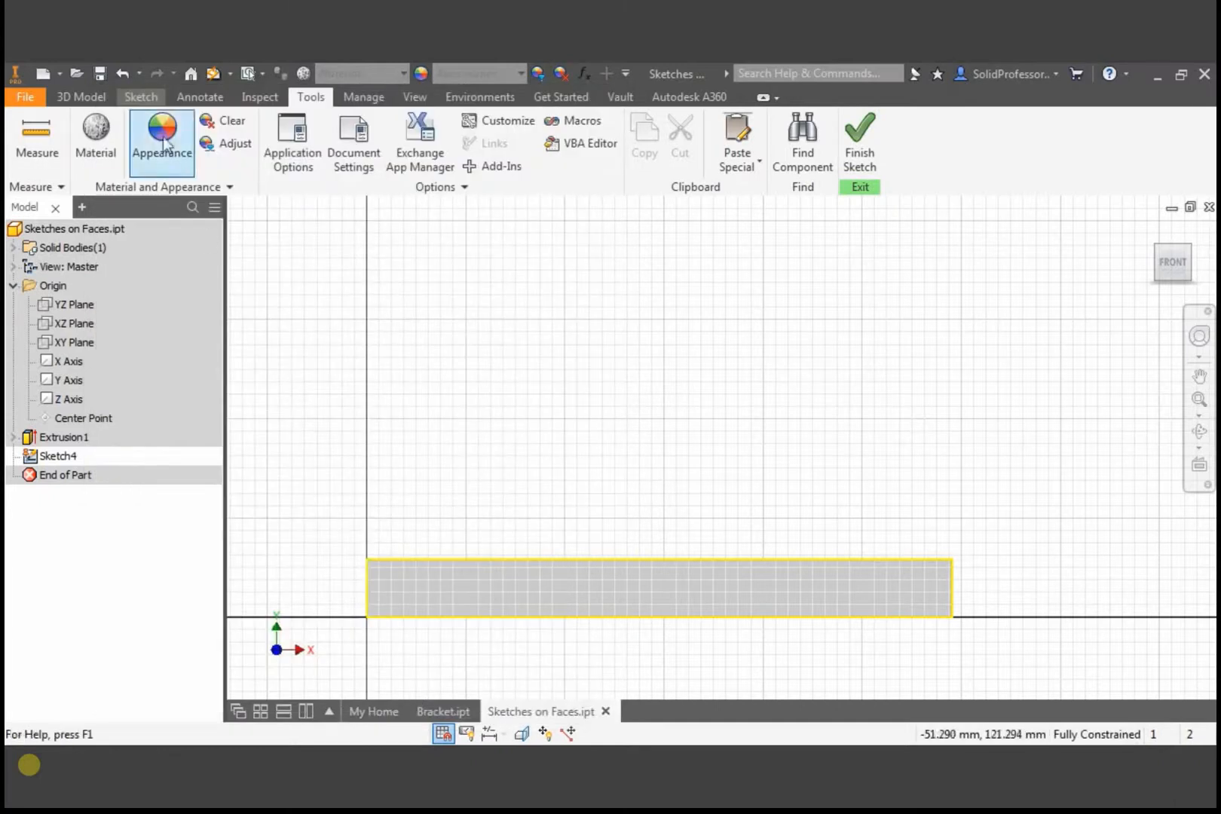
Step: Draw a line about 47 mm long upward from the block's top edge, at 75 degrees to that edge
left_click(143, 97)
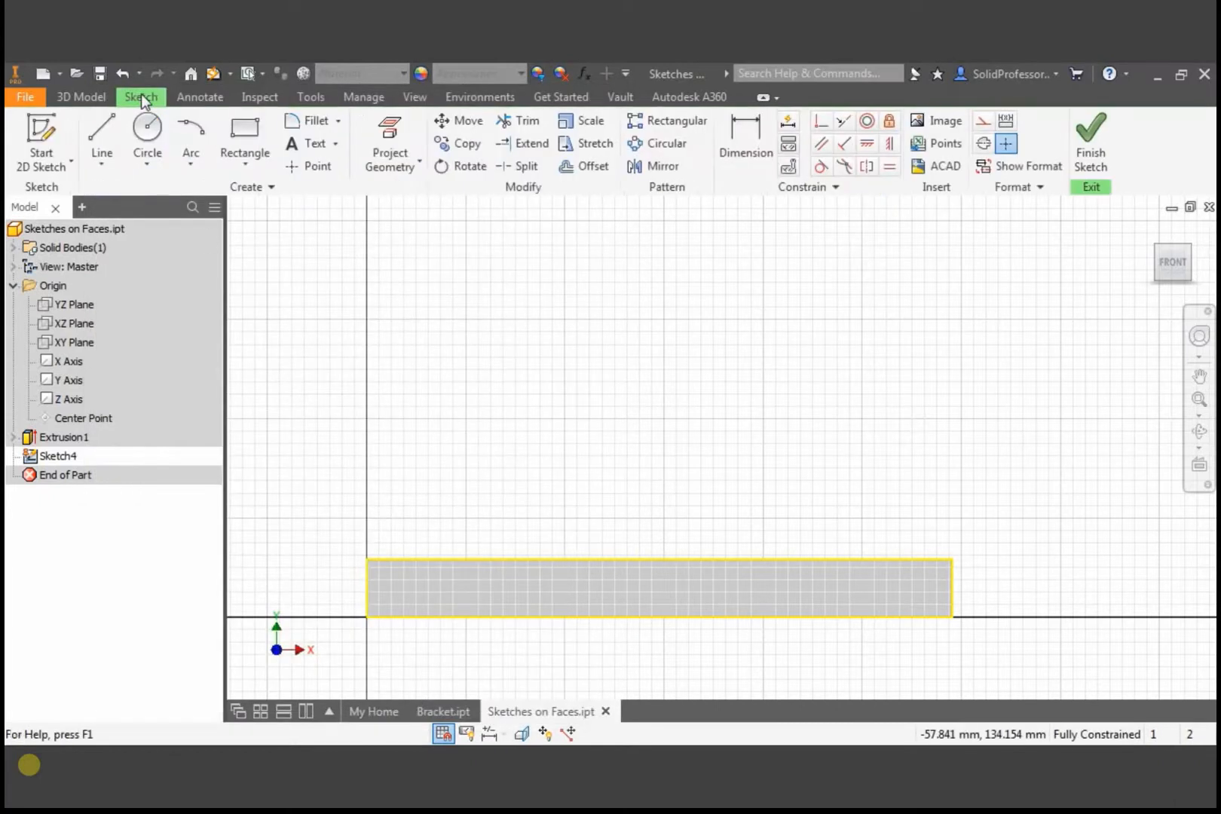
left_click(110, 134)
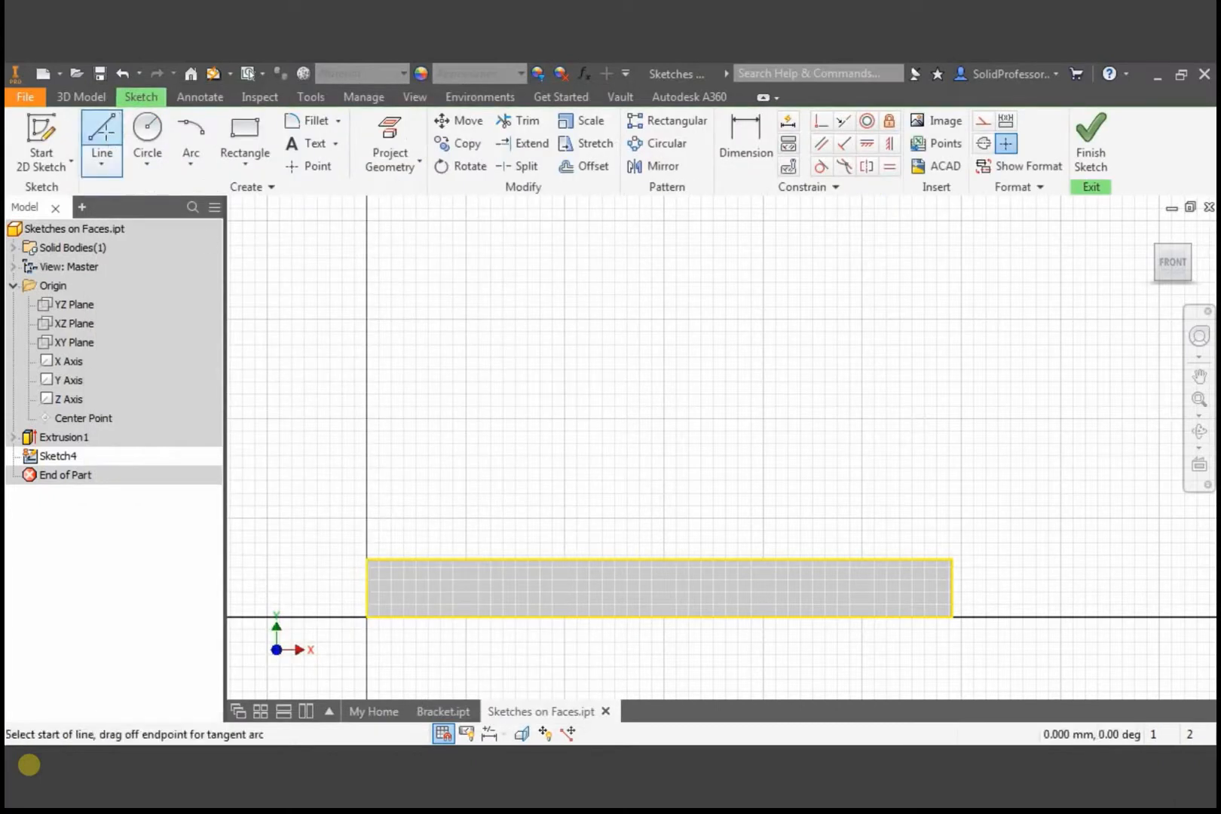
left_click(520, 559)
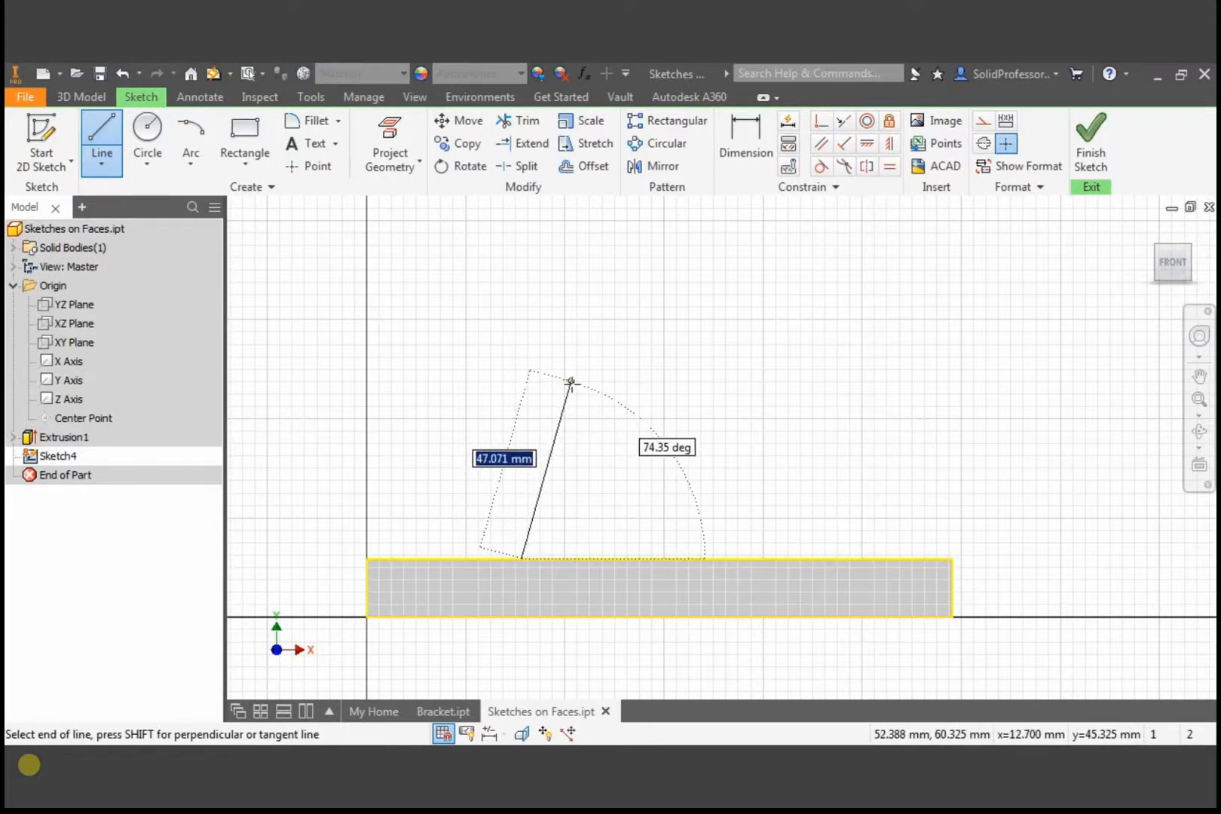
key("Tab")
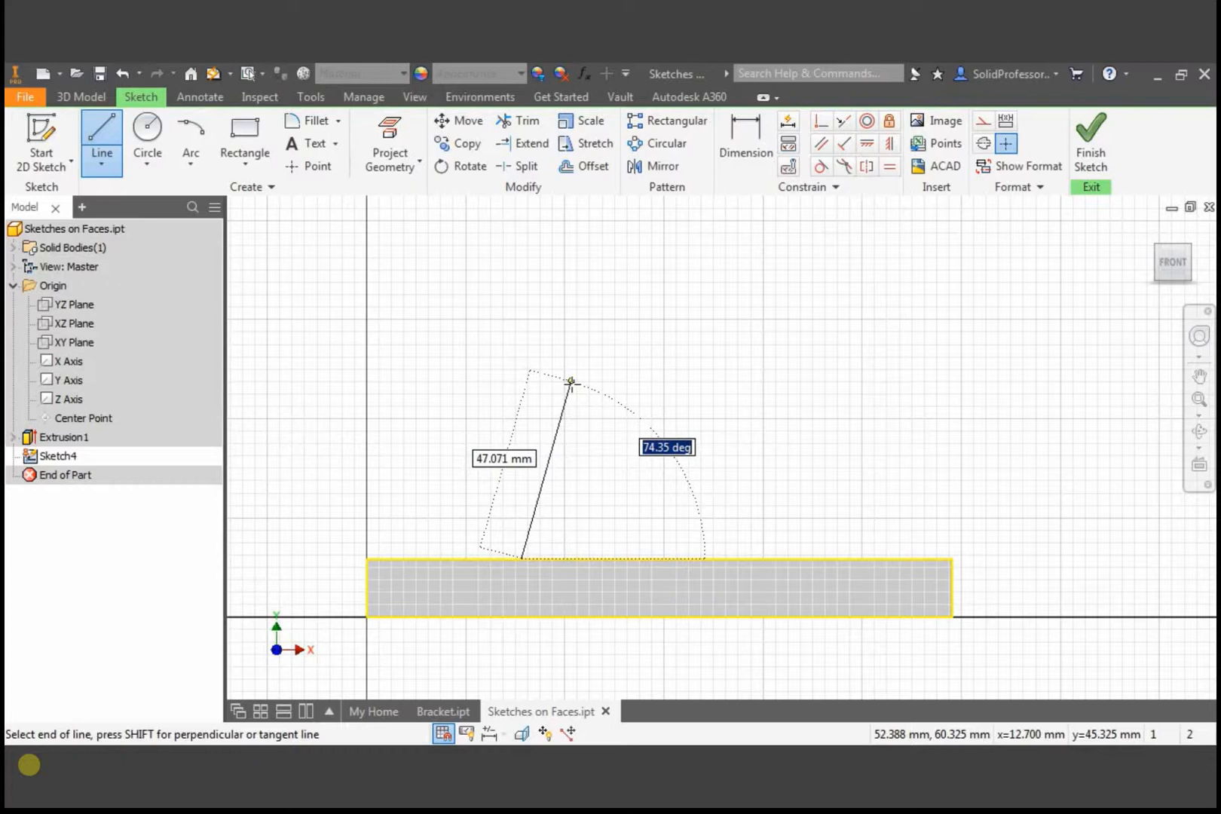
type("75")
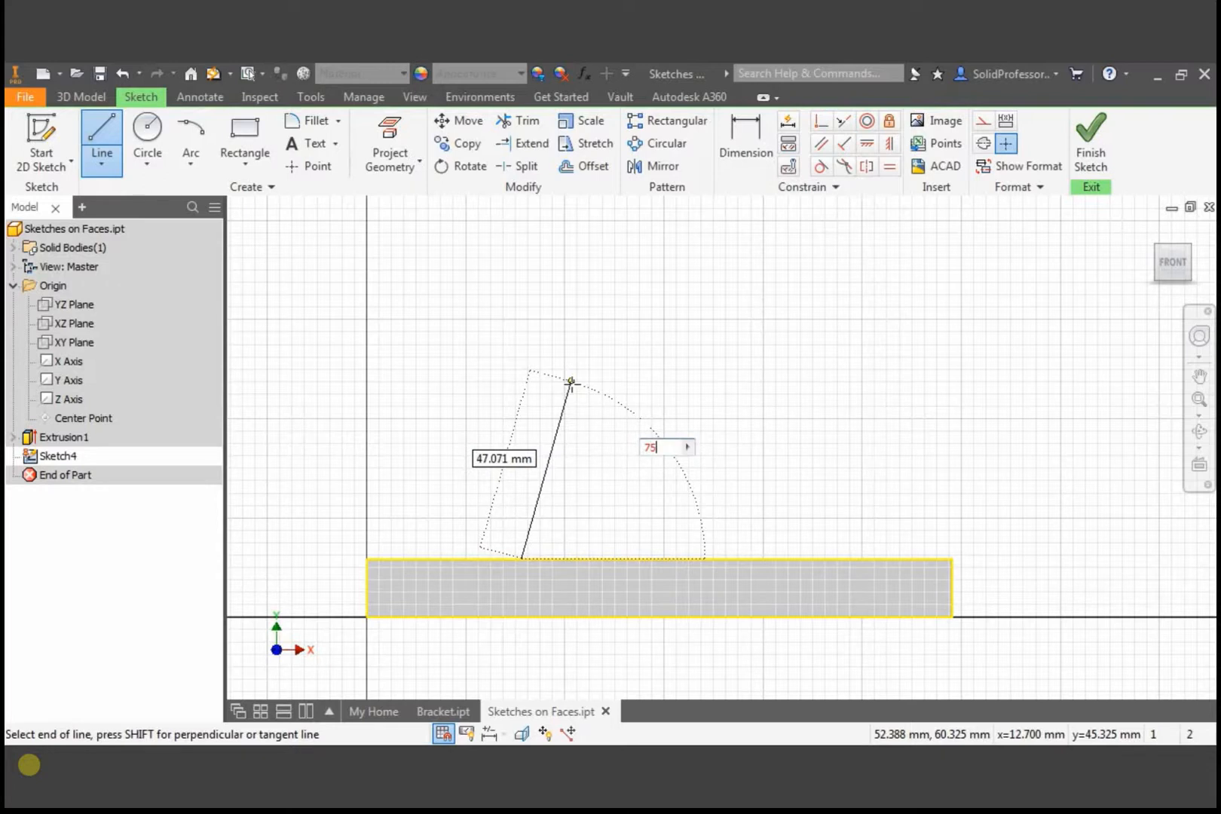
key("Return")
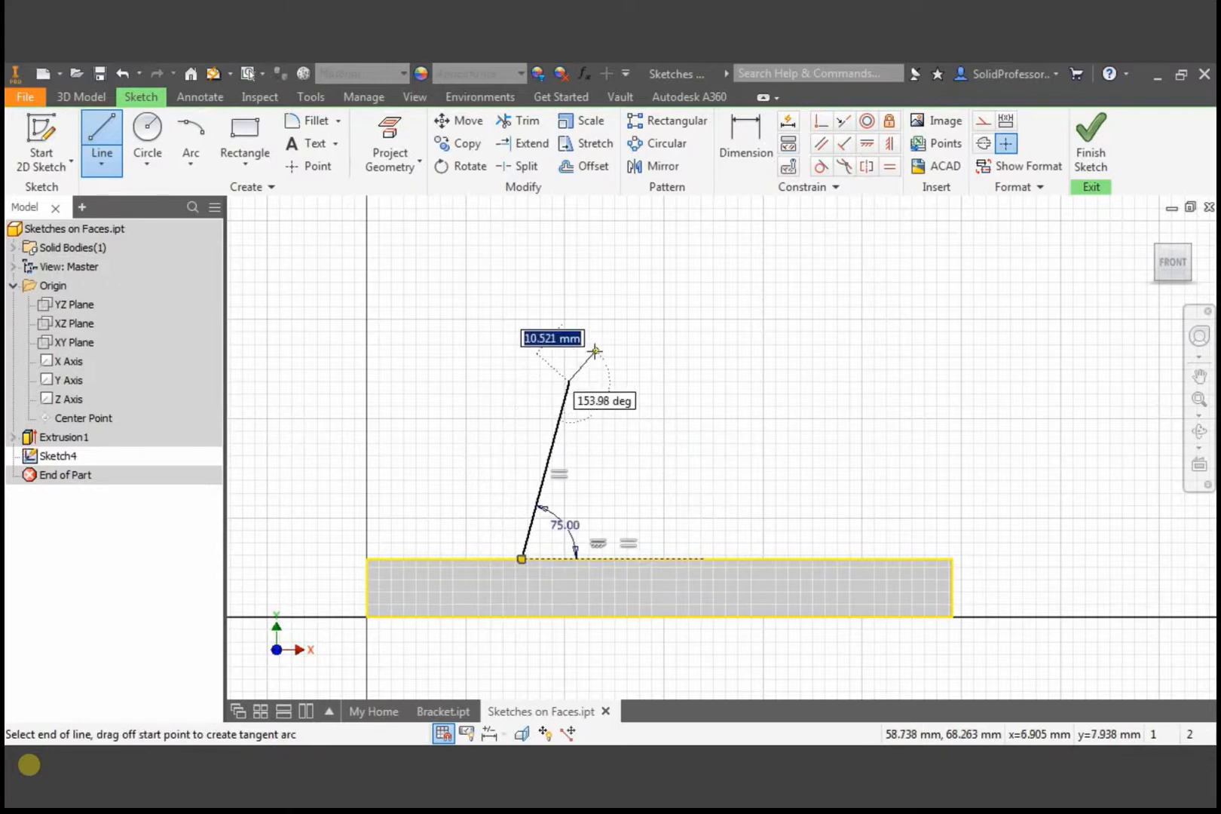
Step: Draw a tangent arc with a 25 mm radius from the upper end of the slanted line, curving over to the opposite side
left_click(197, 162)
left_click(214, 235)
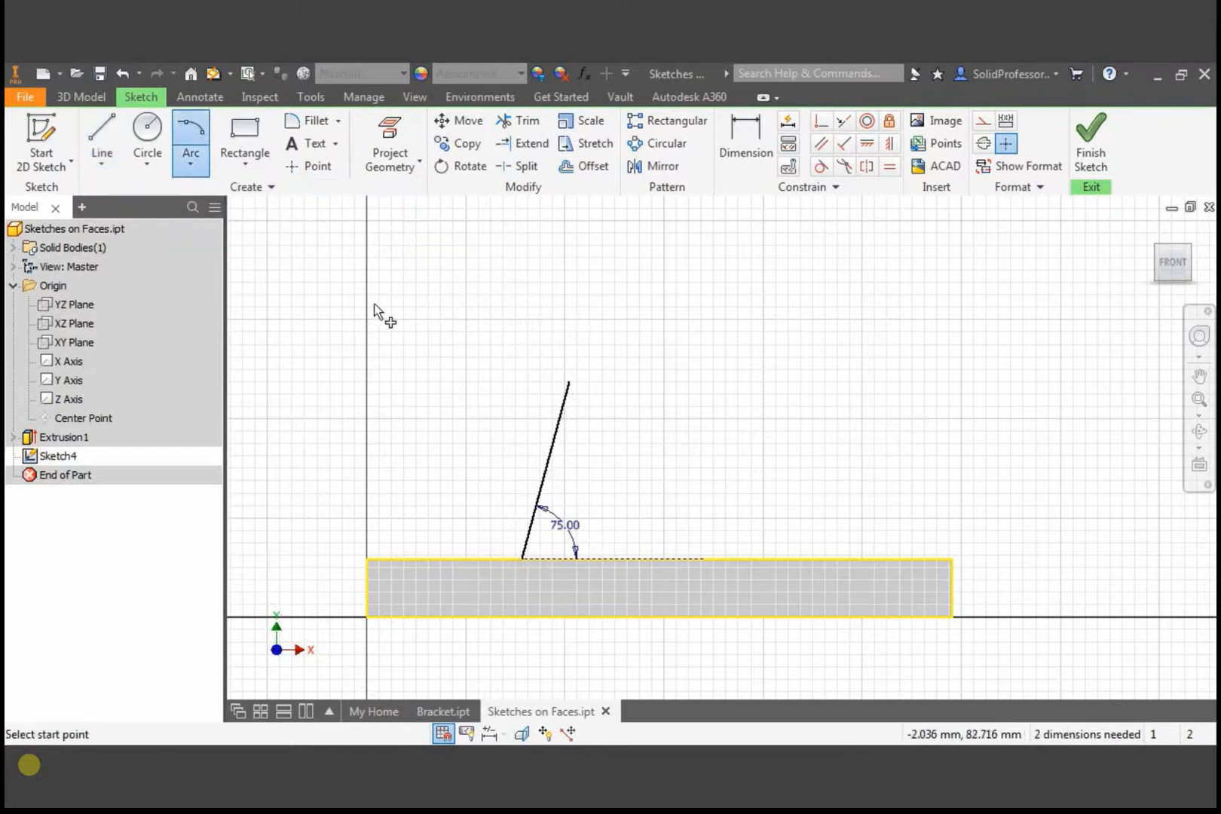
left_click(569, 382)
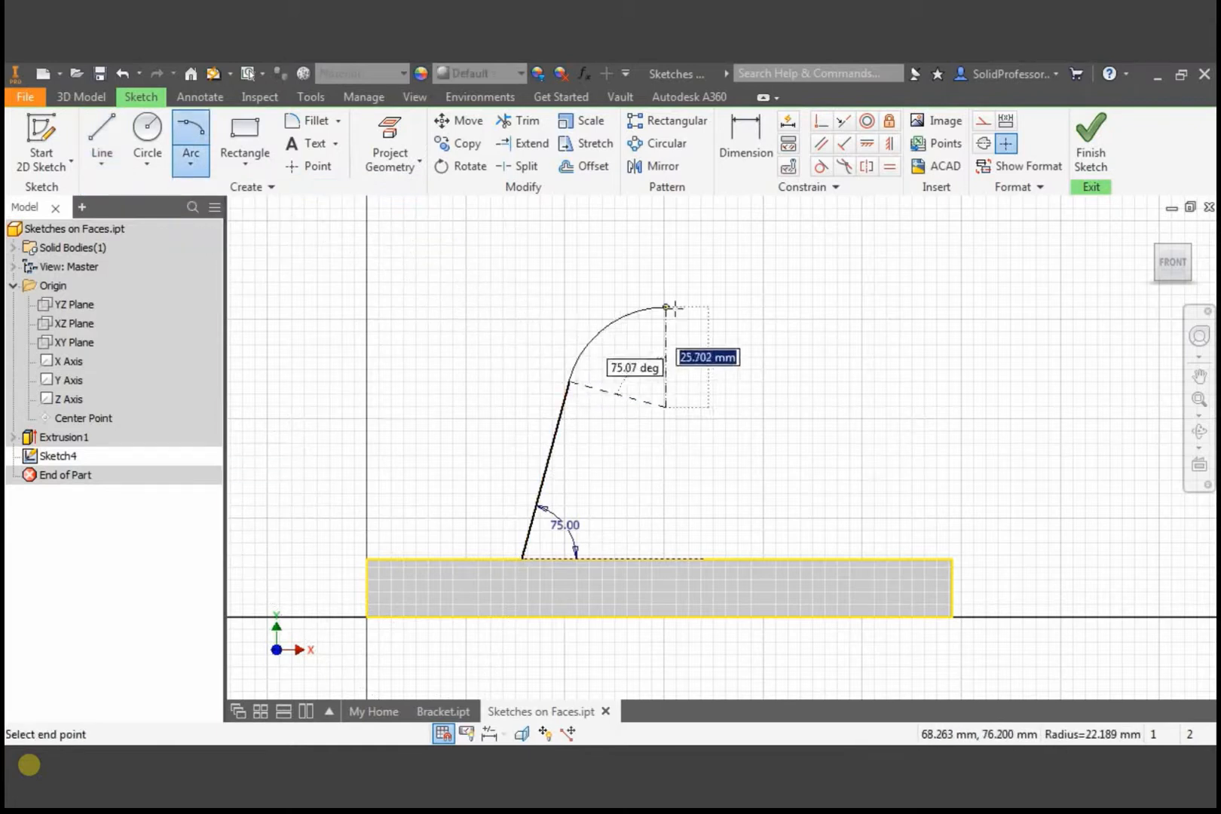
type("25")
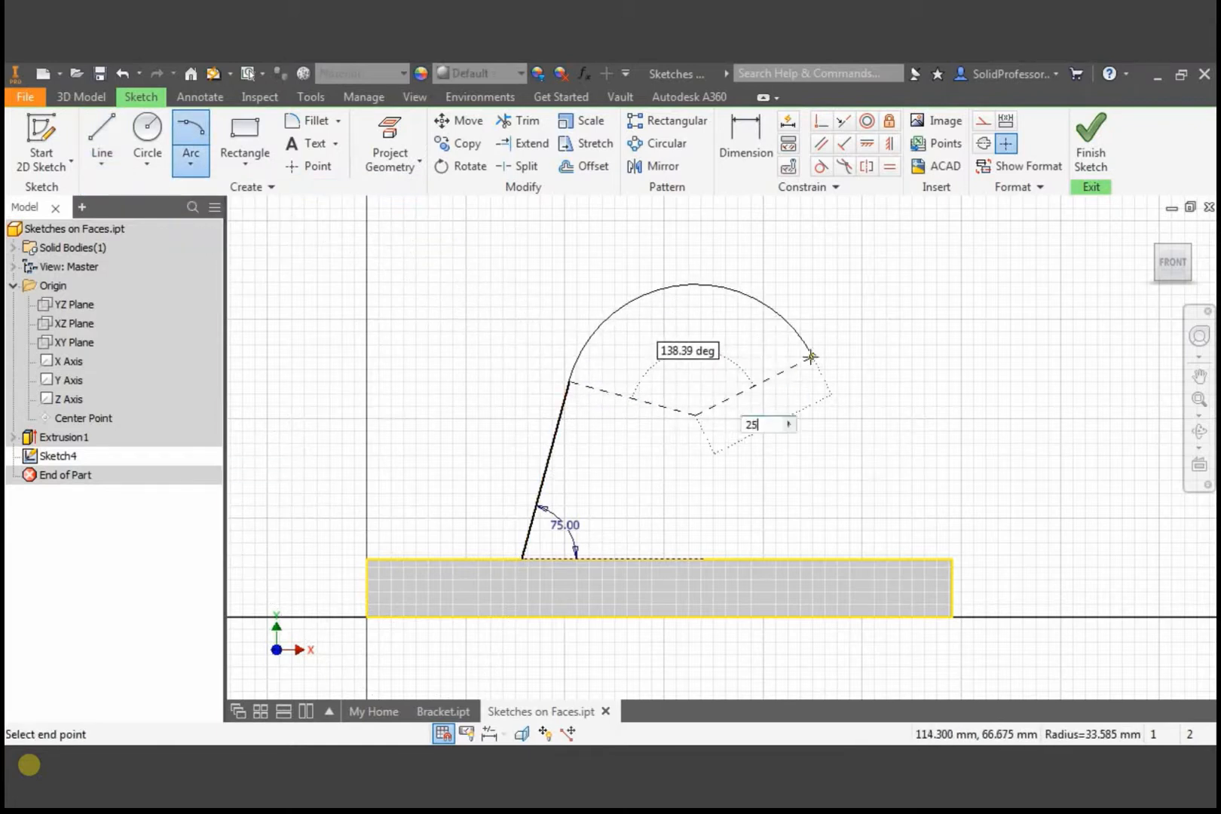
key("Return")
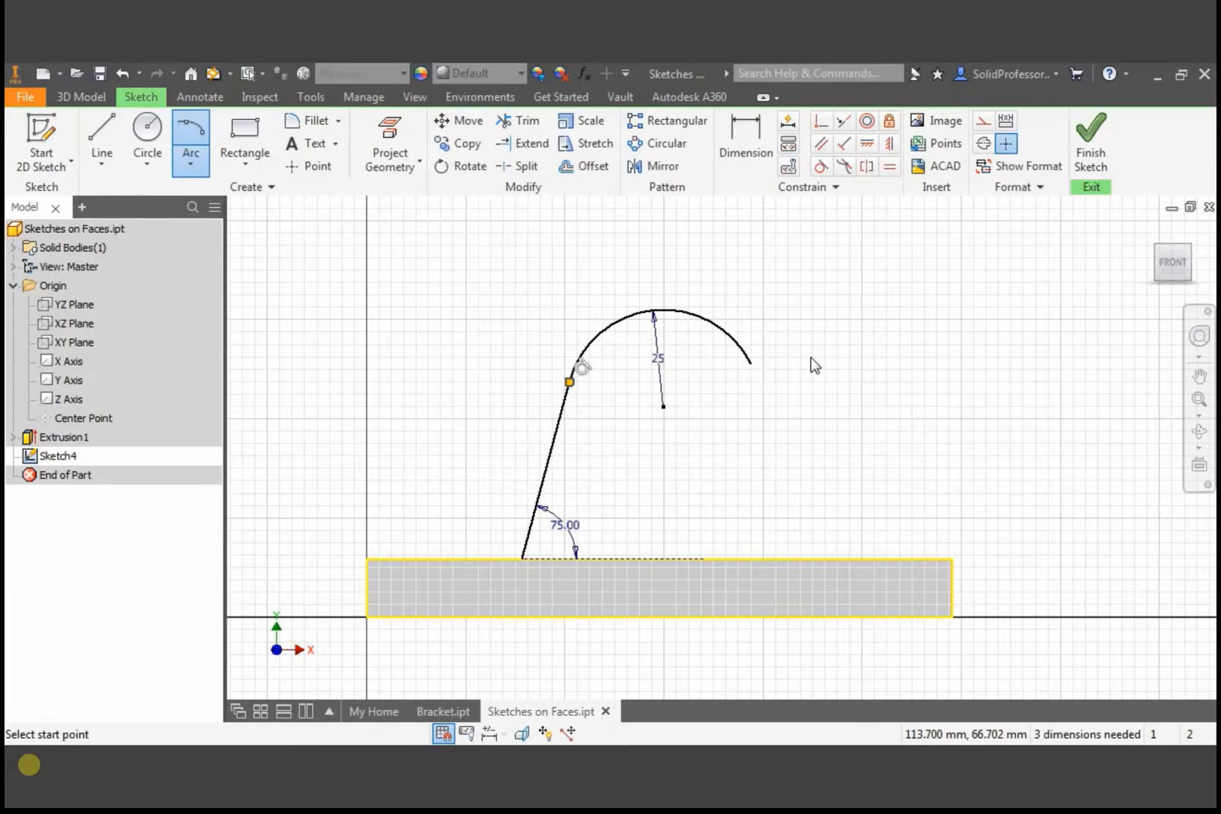
Step: Draw a line from the arc's free end down to the block's top edge at about X 125 mm
right_click(813, 364)
left_click(814, 302)
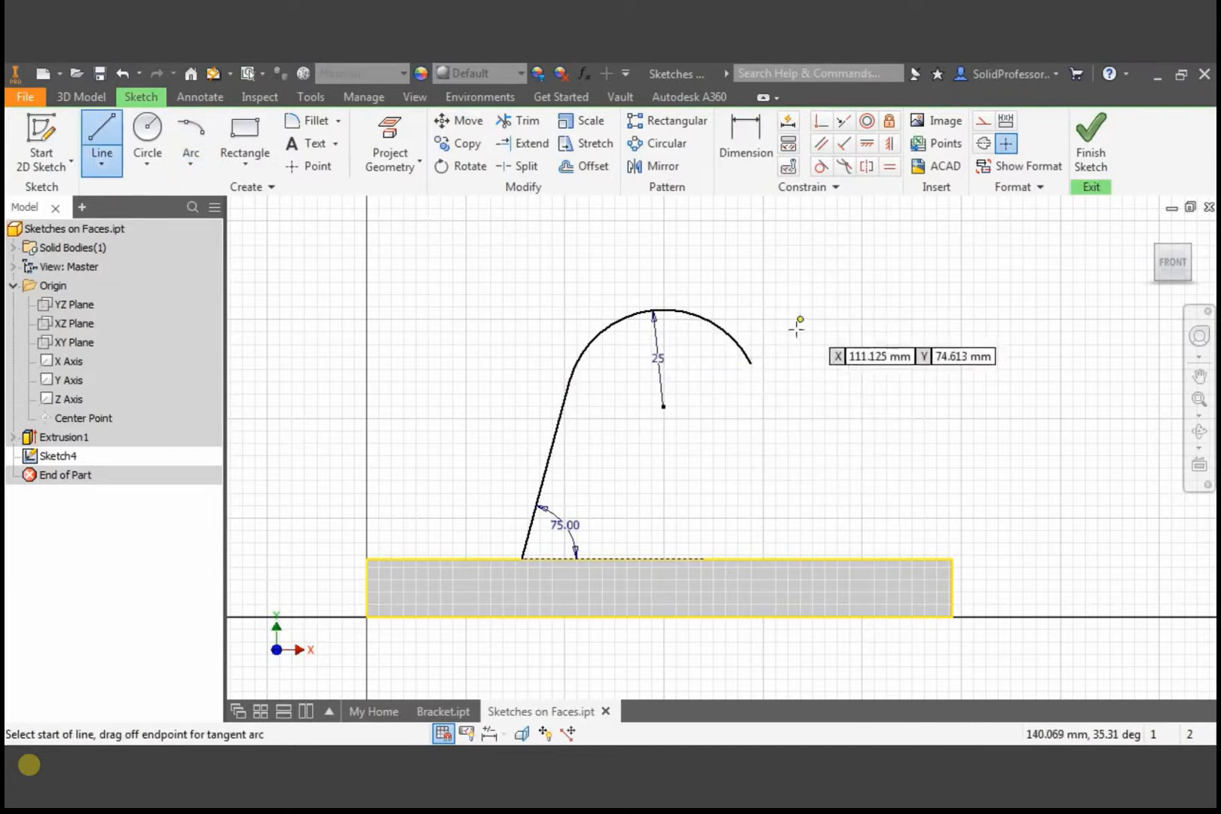
left_click(751, 363)
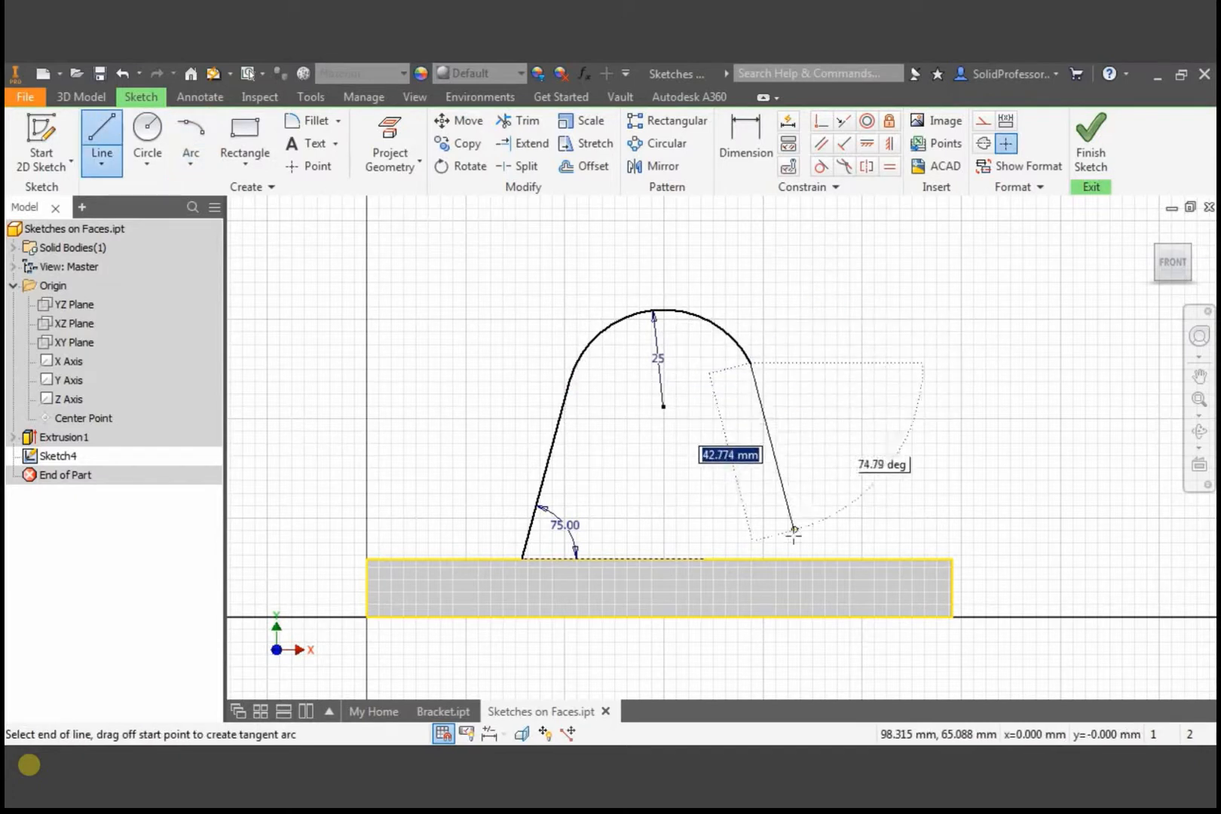
left_click(856, 558)
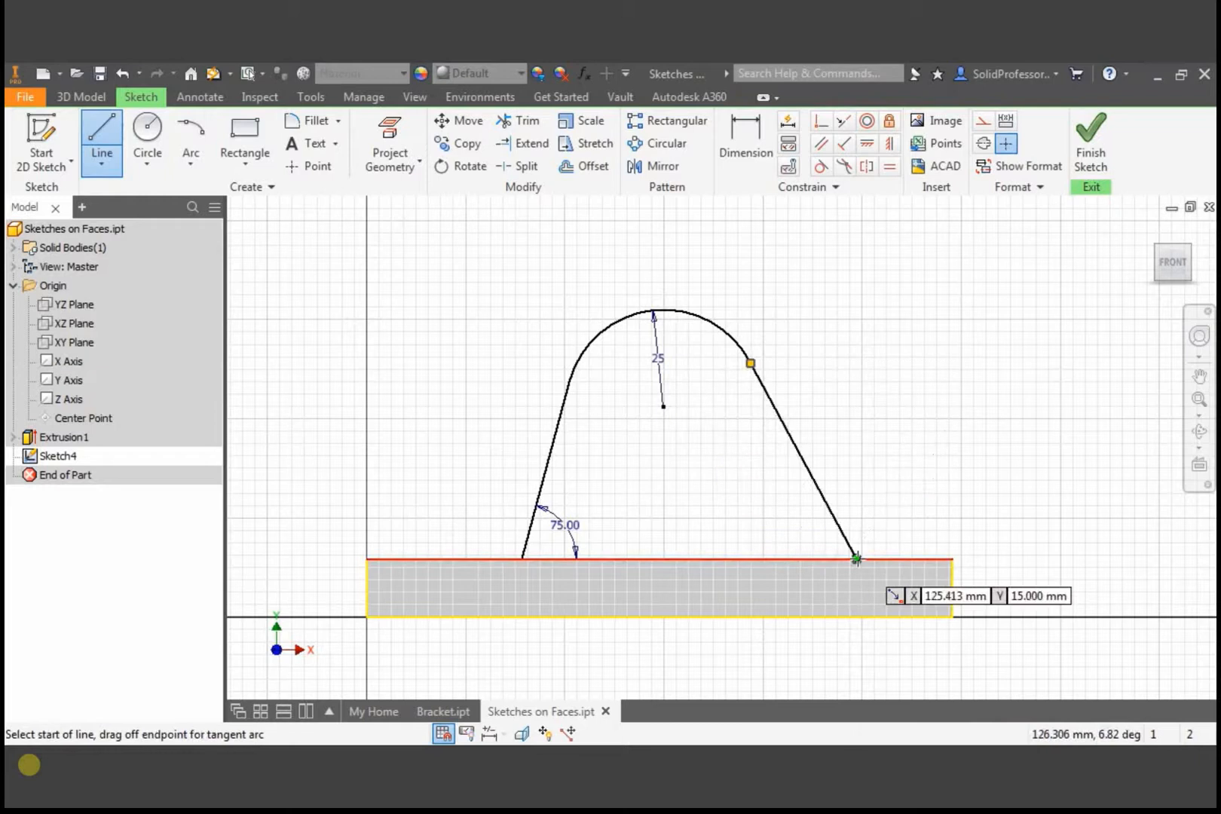
key("Escape")
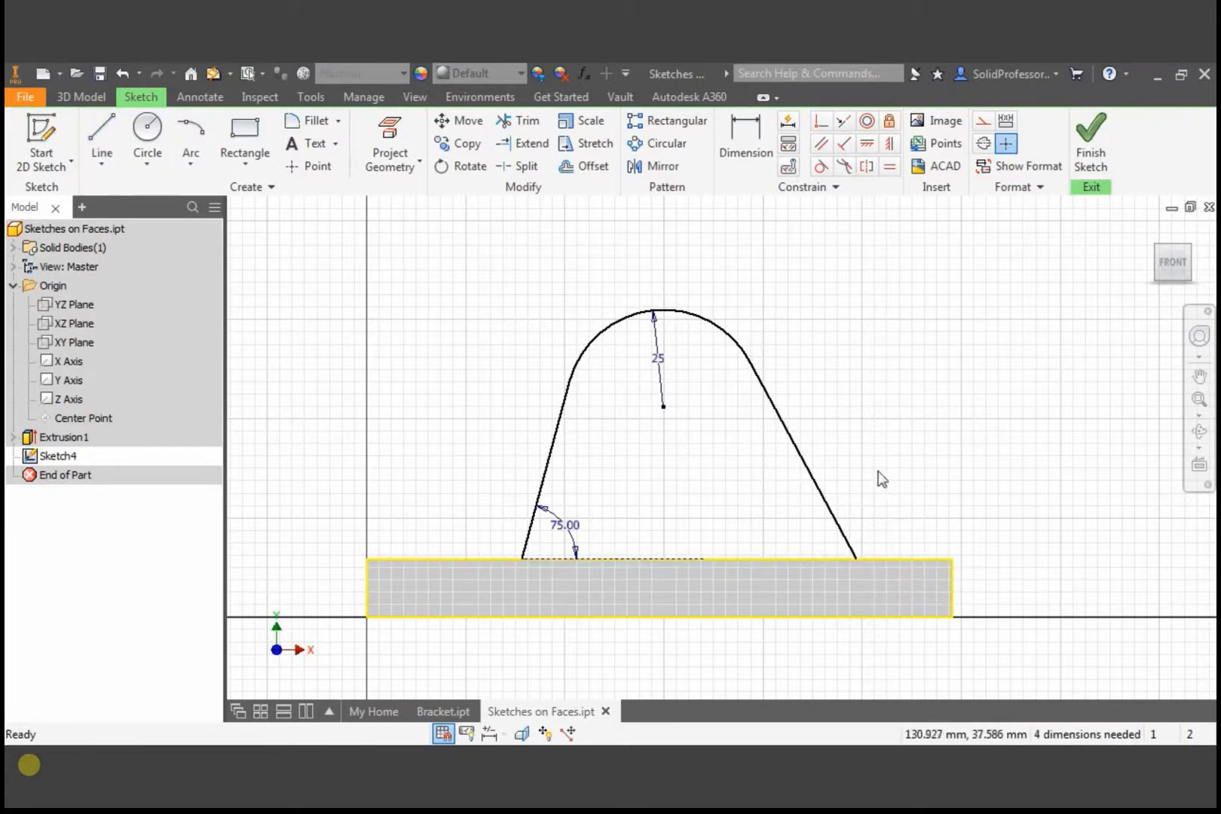
Step: Make the second line tangent to the arc and shift the arc's center so both sides of the profile slope similarly
left_click(819, 166)
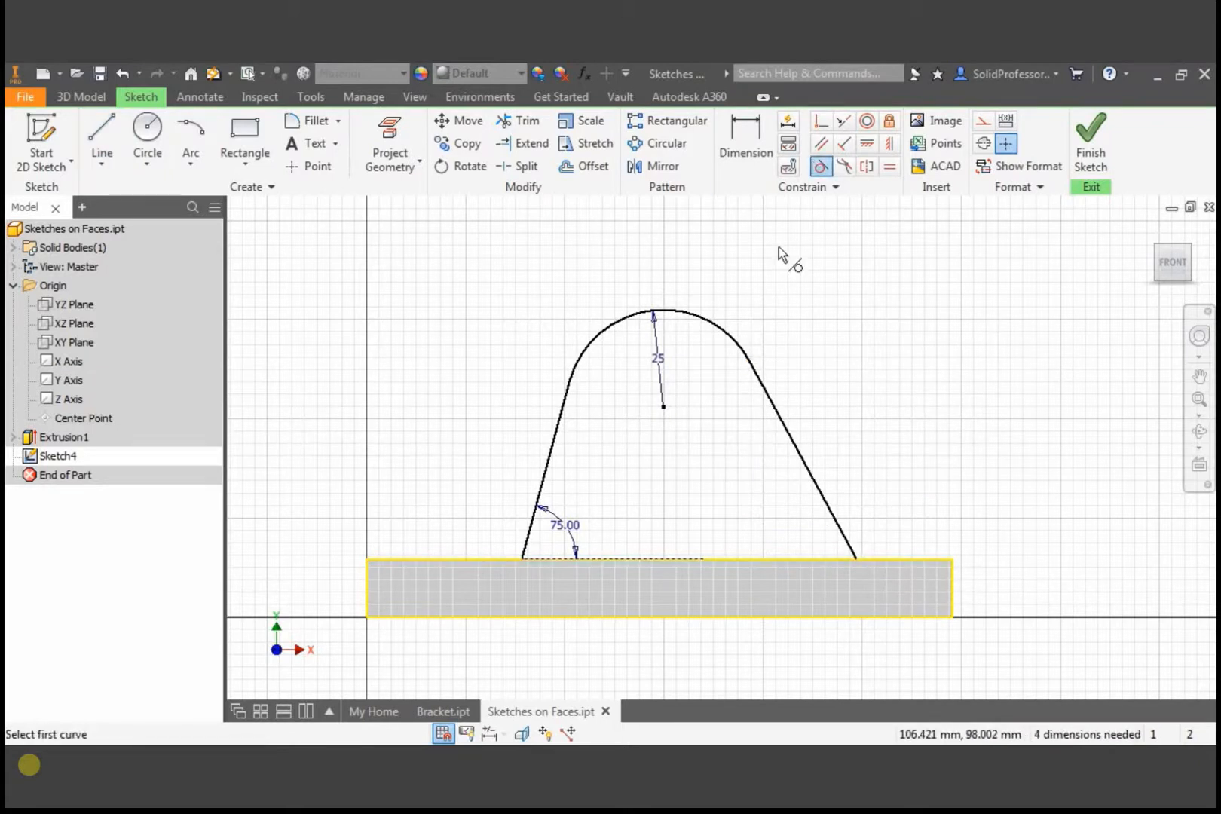
left_click(735, 339)
left_click(765, 394)
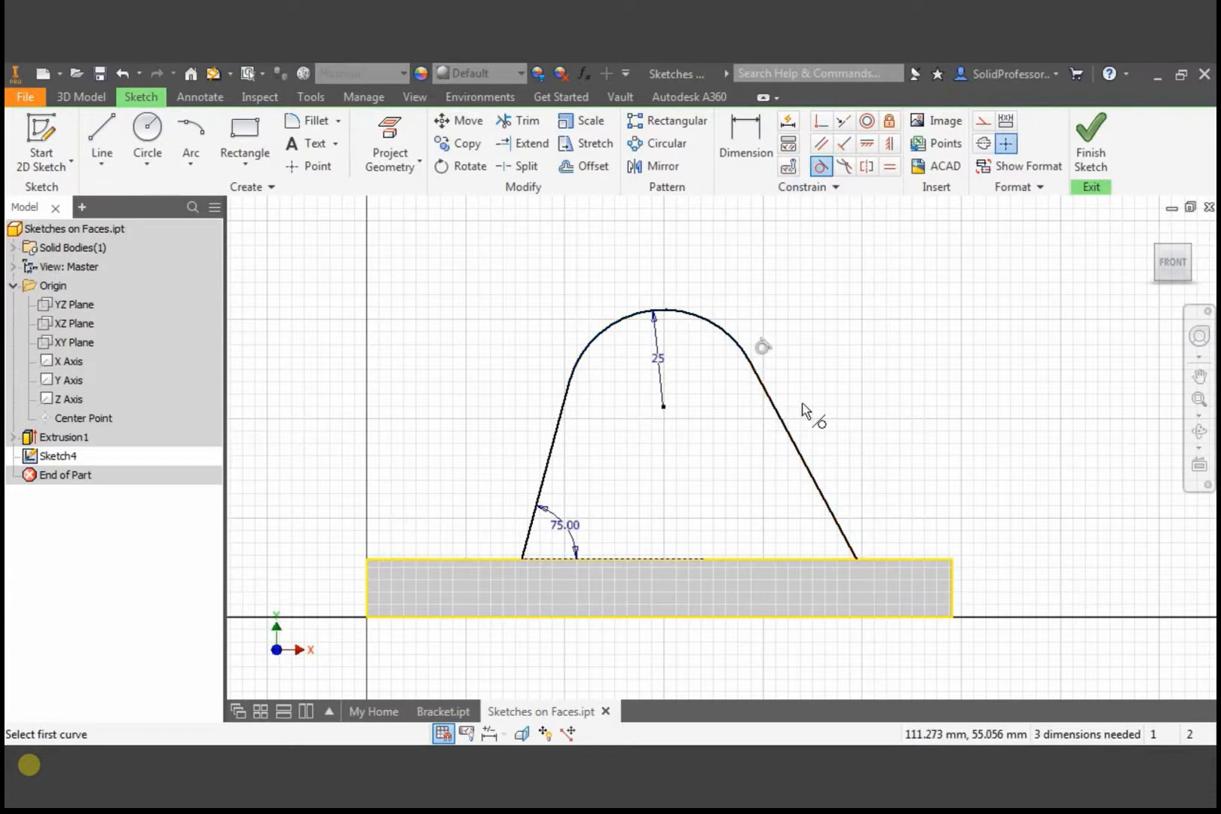
key("Escape")
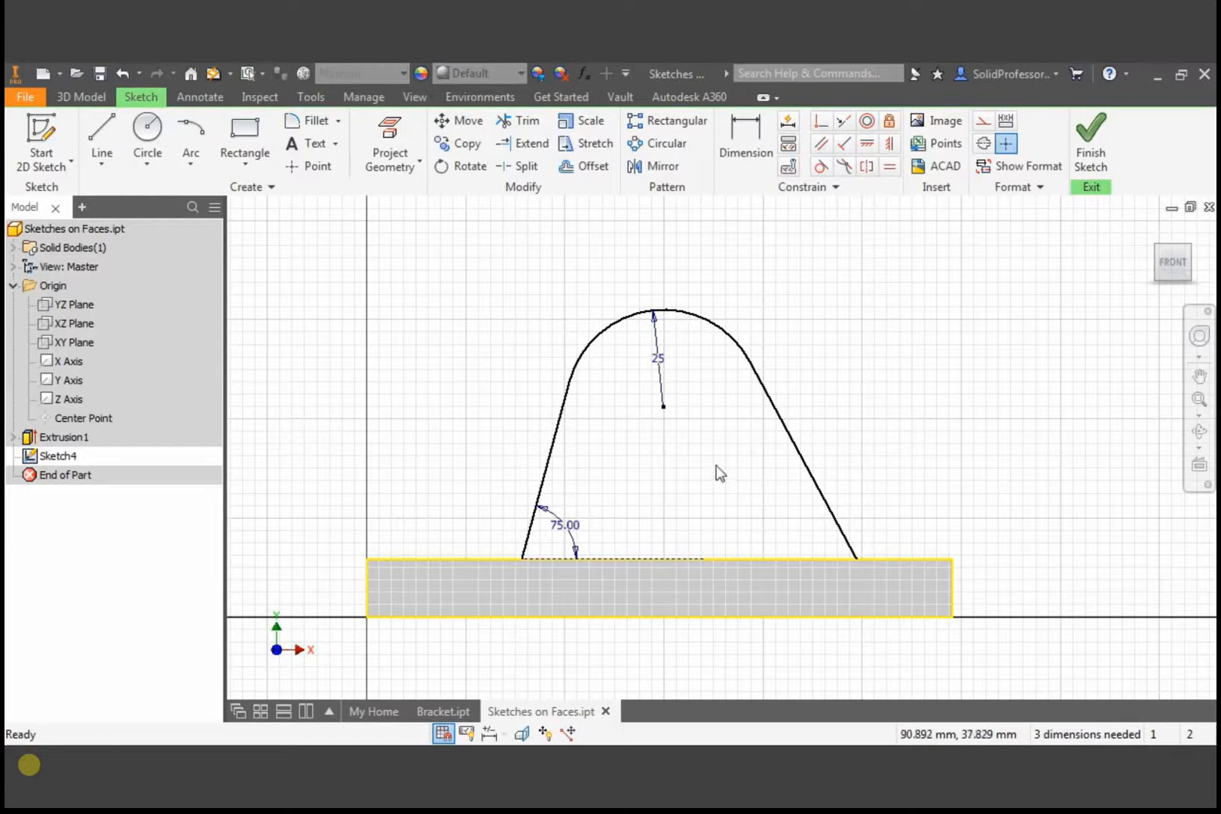
left_click_drag(681, 382, 720, 413)
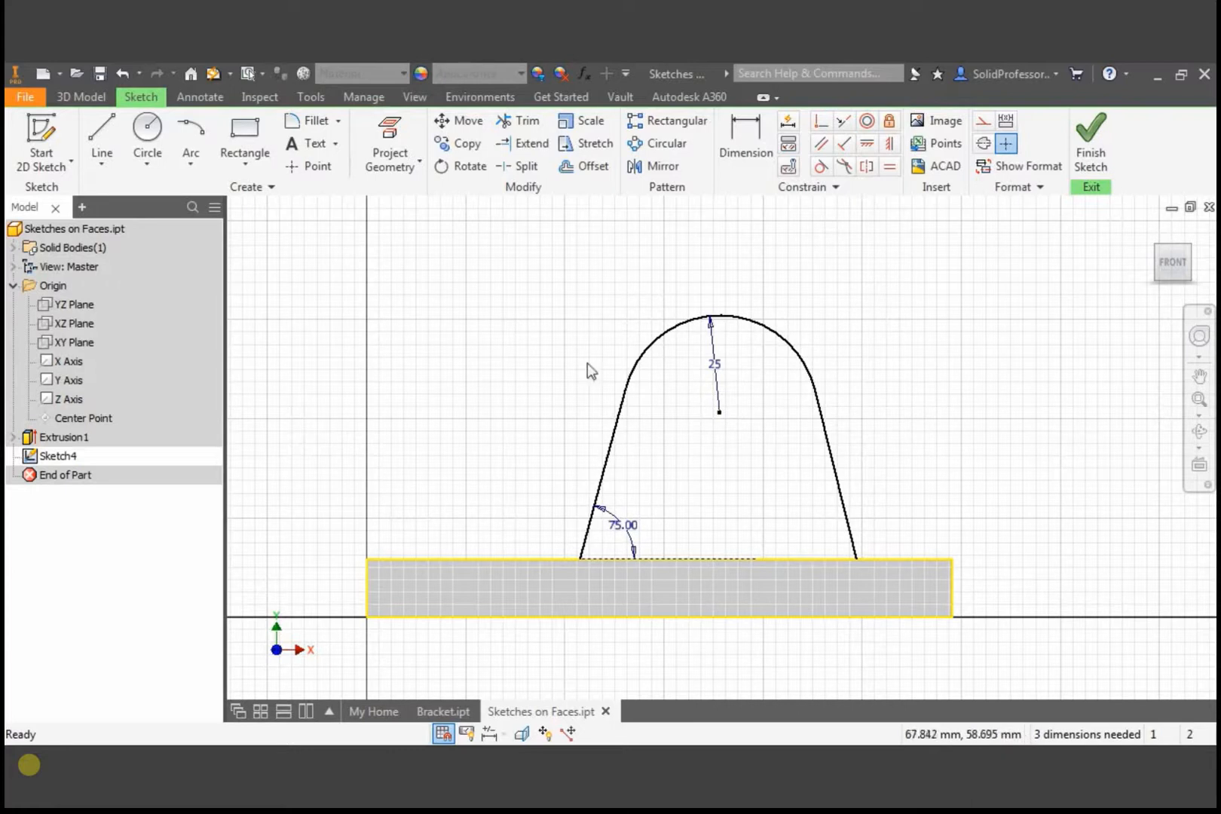
Step: Draw a construction line from the arc's center to the midpoint of the block's bottom edge, then turn construction mode off
left_click(105, 141)
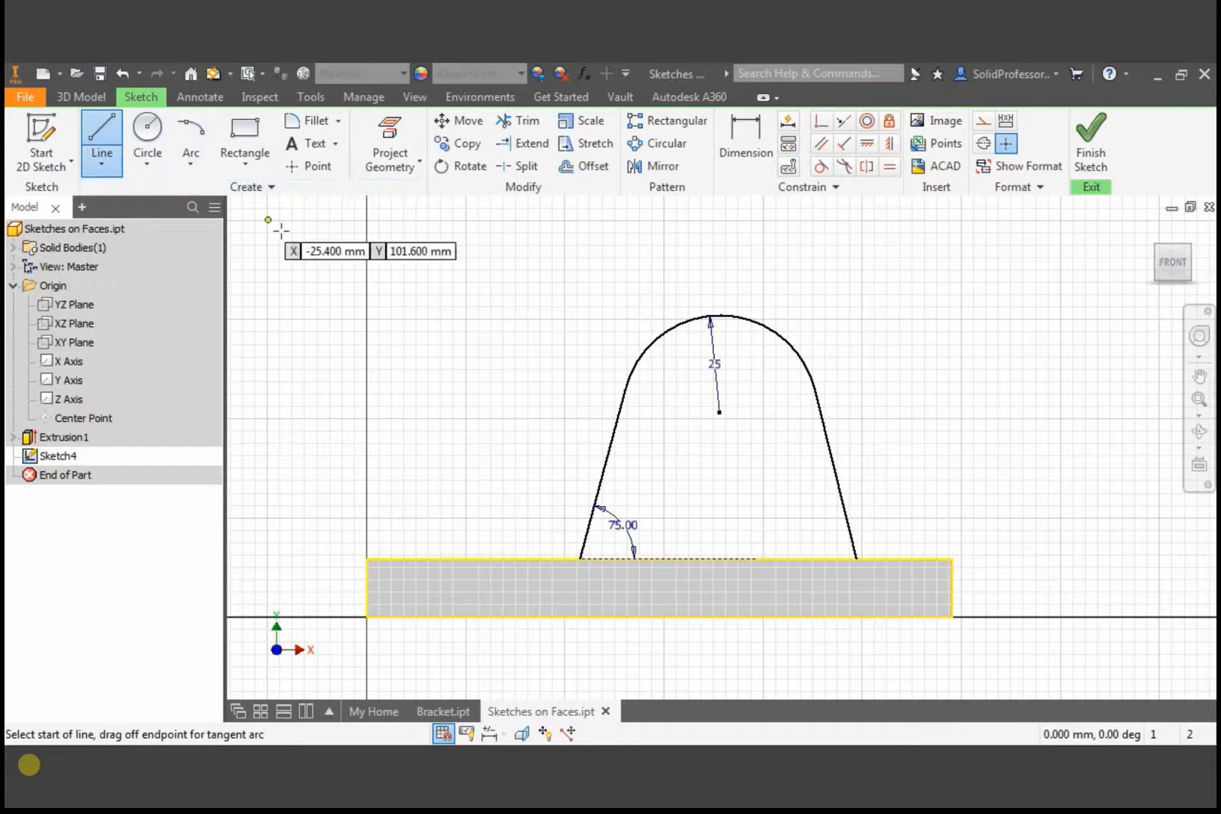
right_click(730, 499)
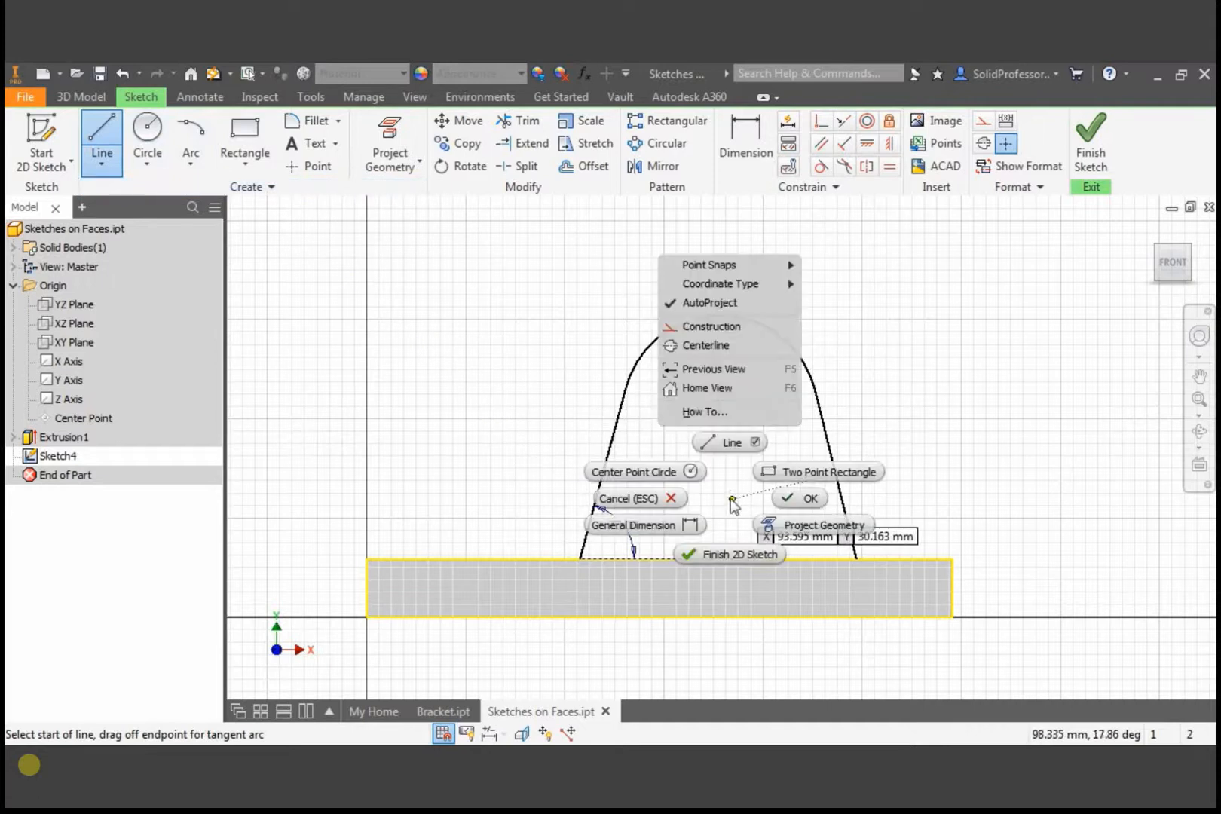
left_click(730, 327)
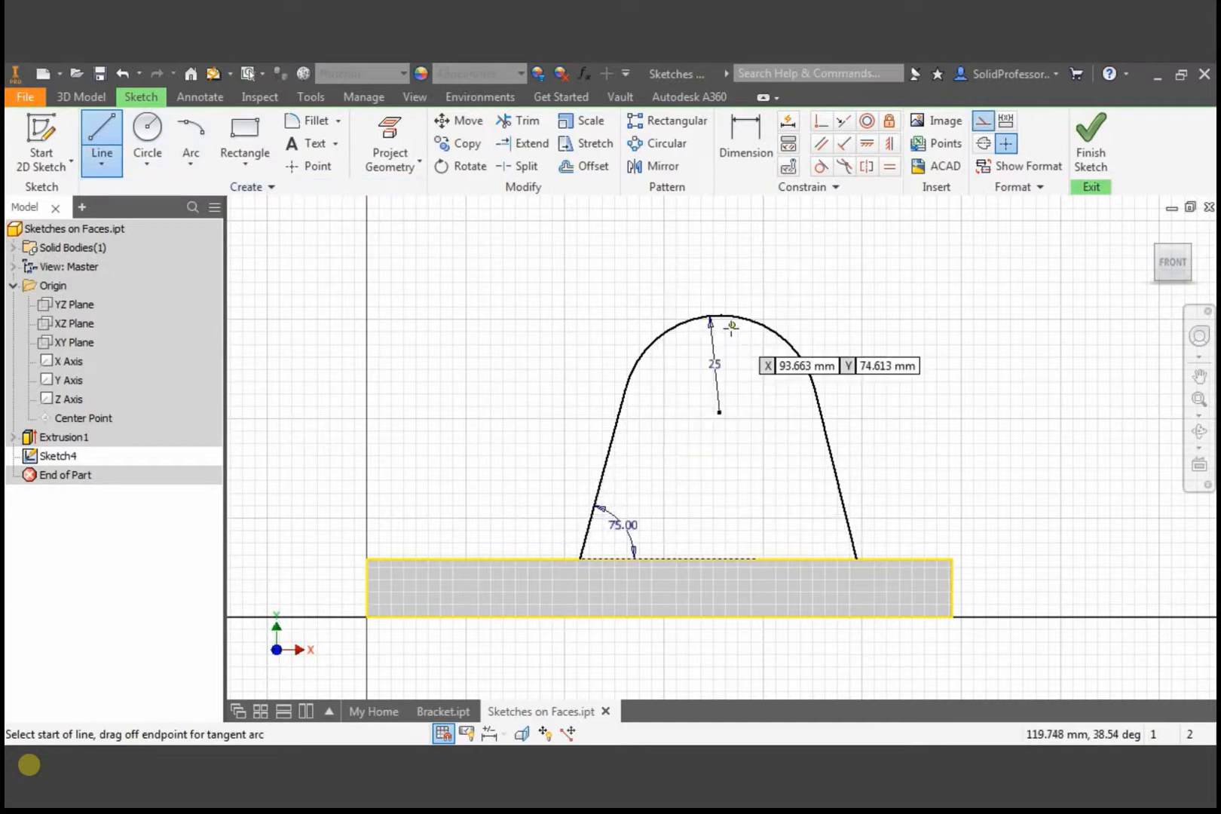
left_click(720, 411)
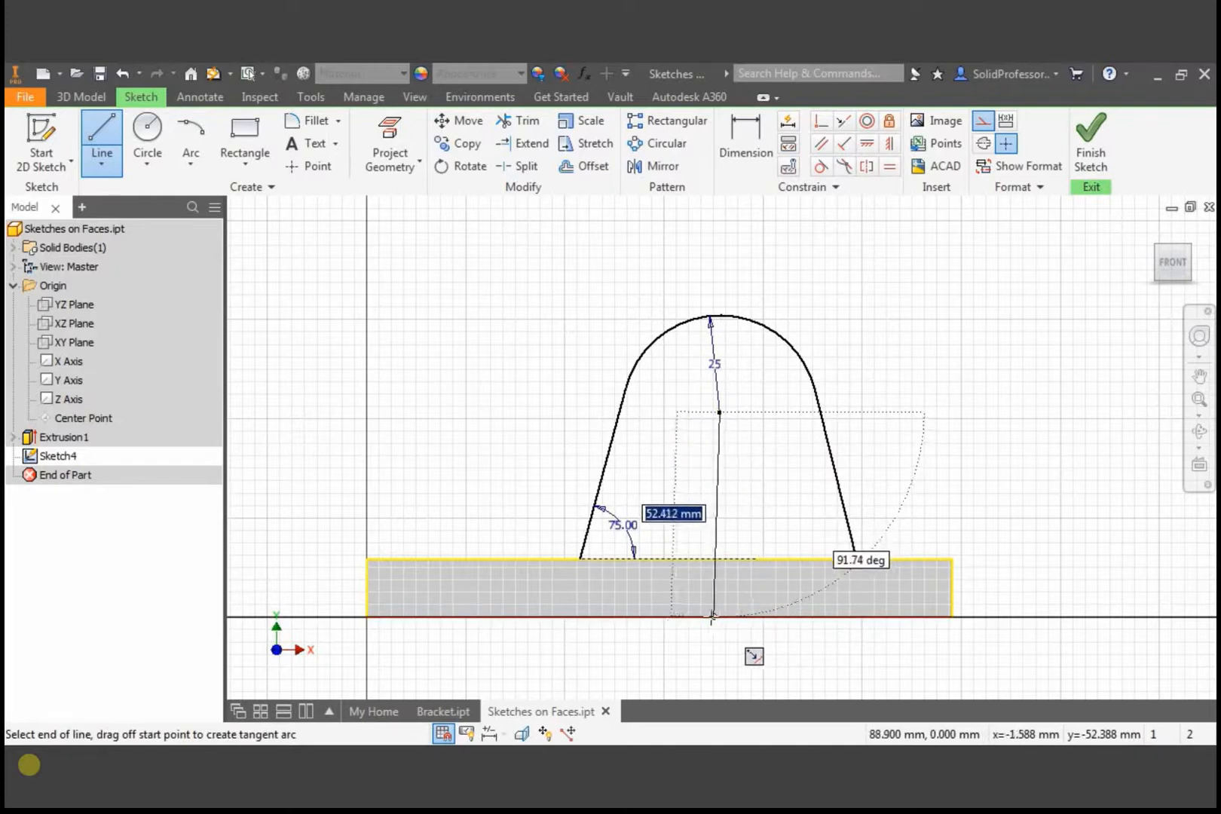
left_click(657, 616)
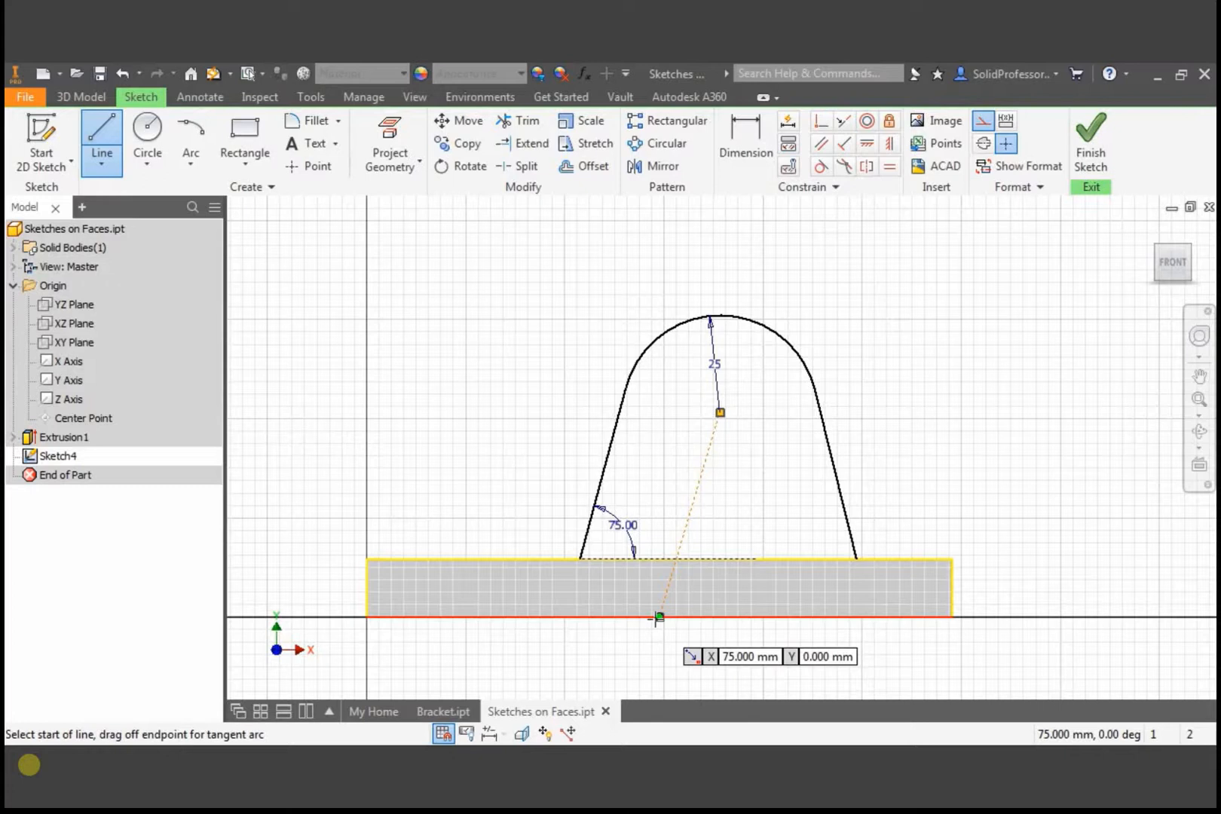
right_click(733, 499)
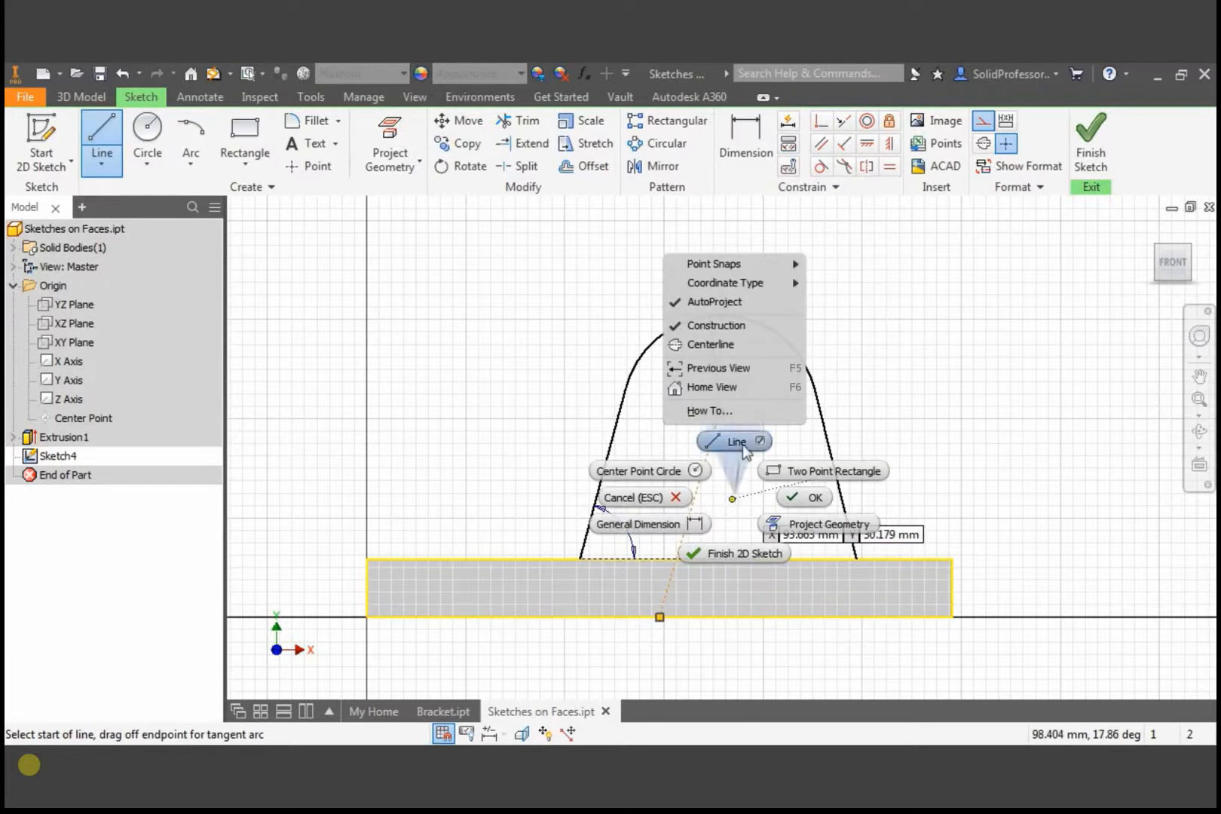
left_click(744, 327)
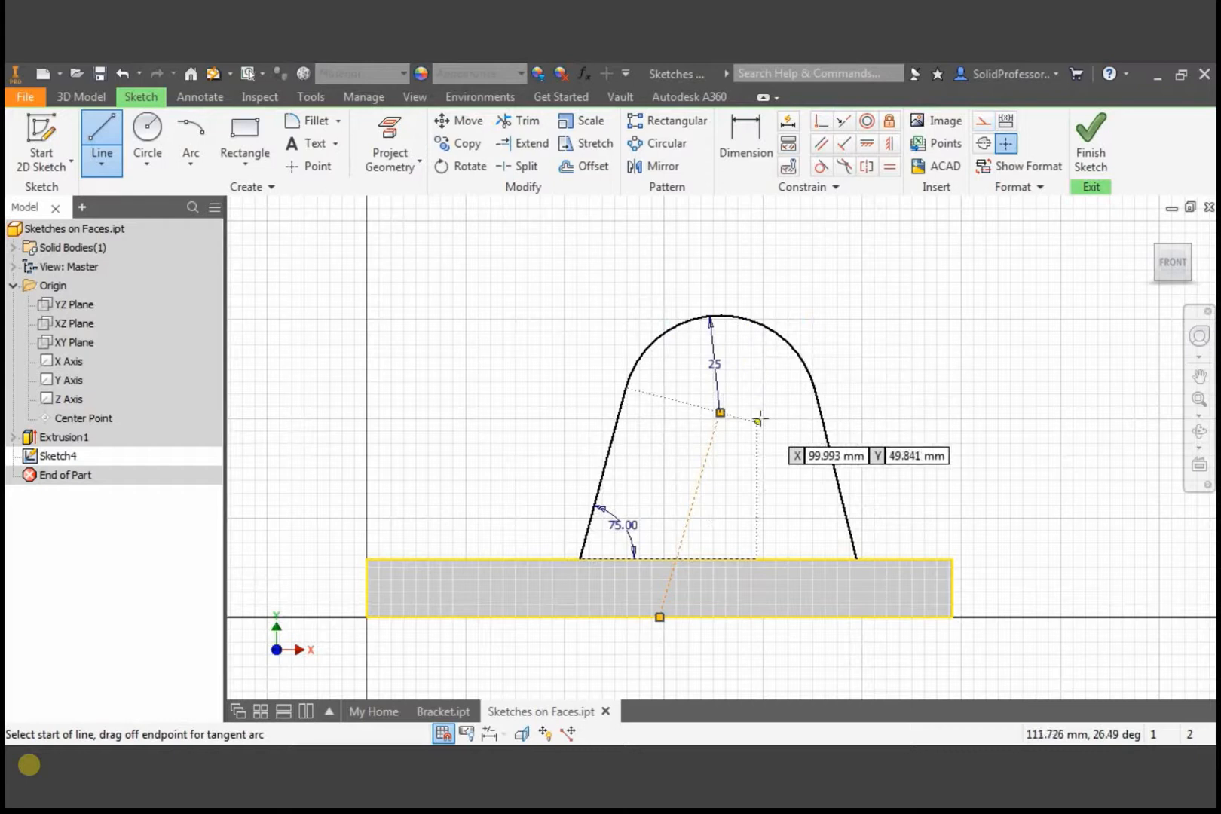
key("Escape")
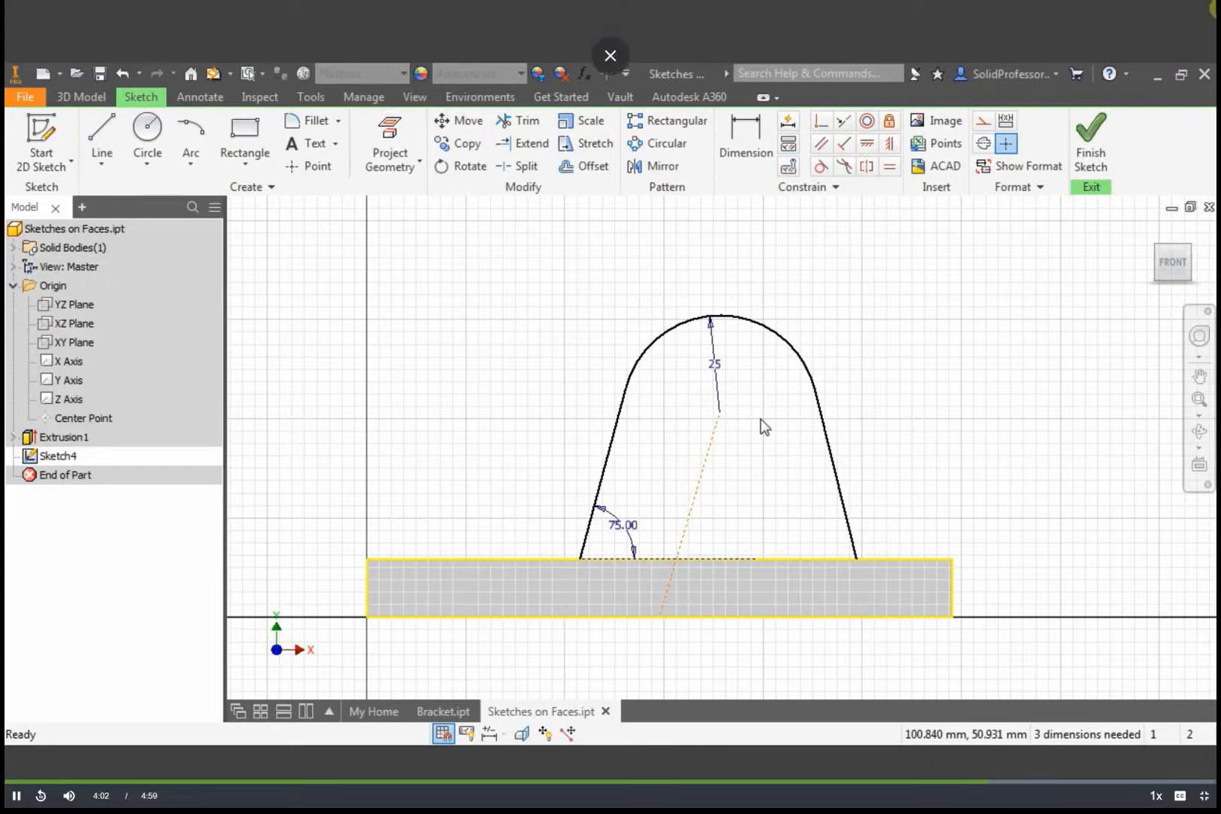
Step: Apply a vertical constraint to the construction line running from the arc's center to the block's bottom edge
left_click(889, 148)
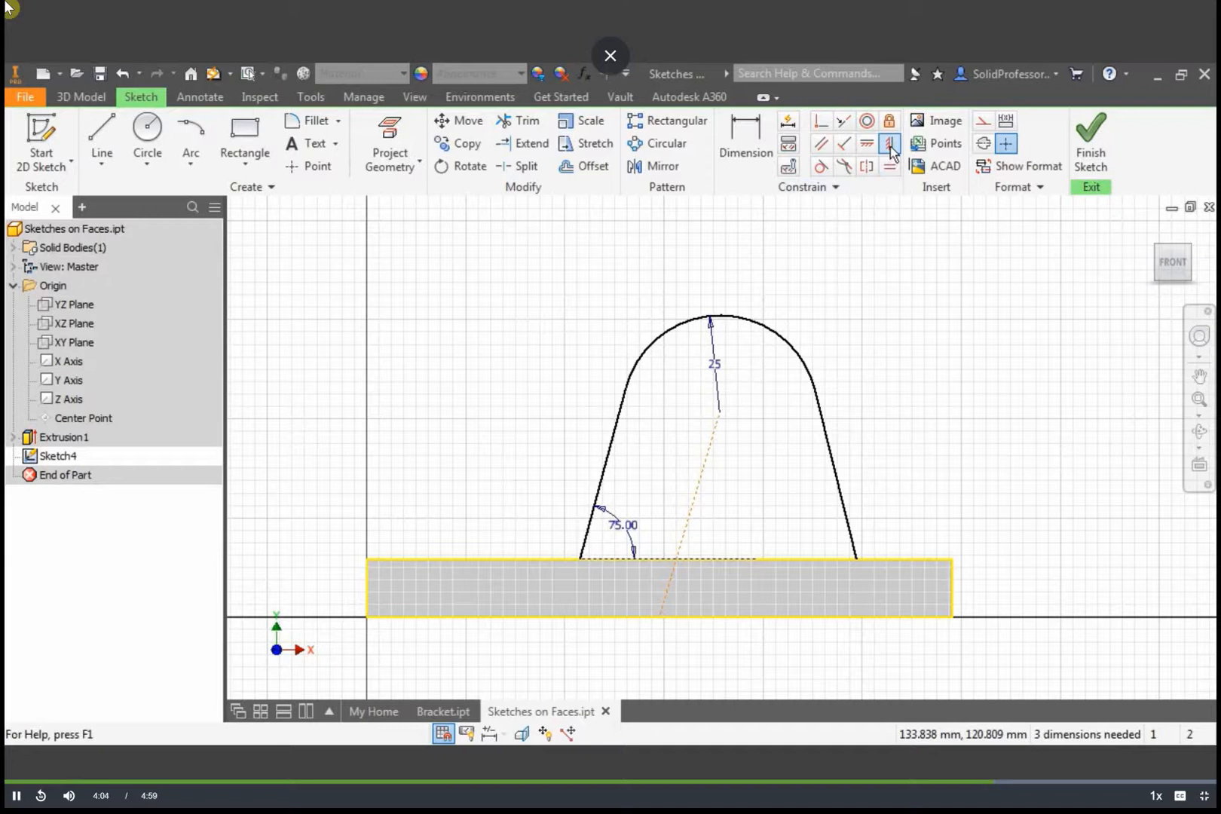
left_click(702, 474)
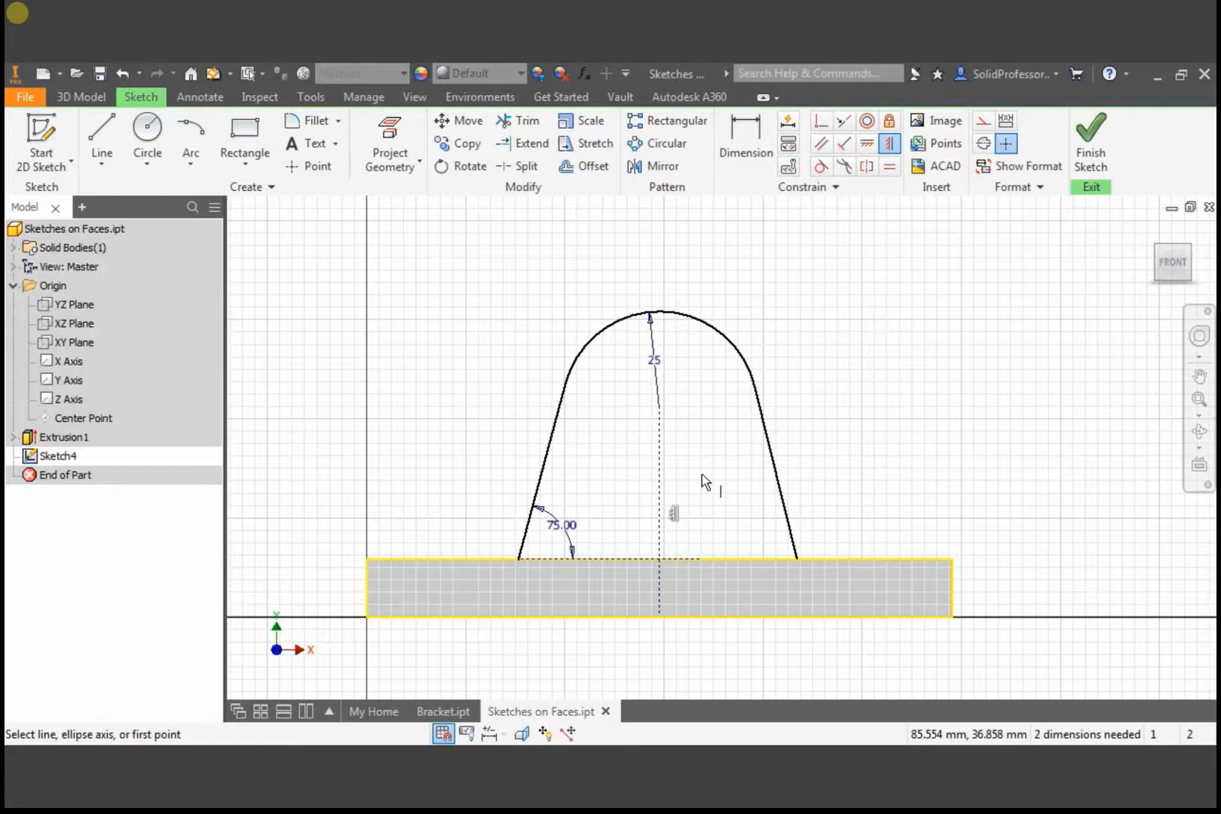
key("Escape")
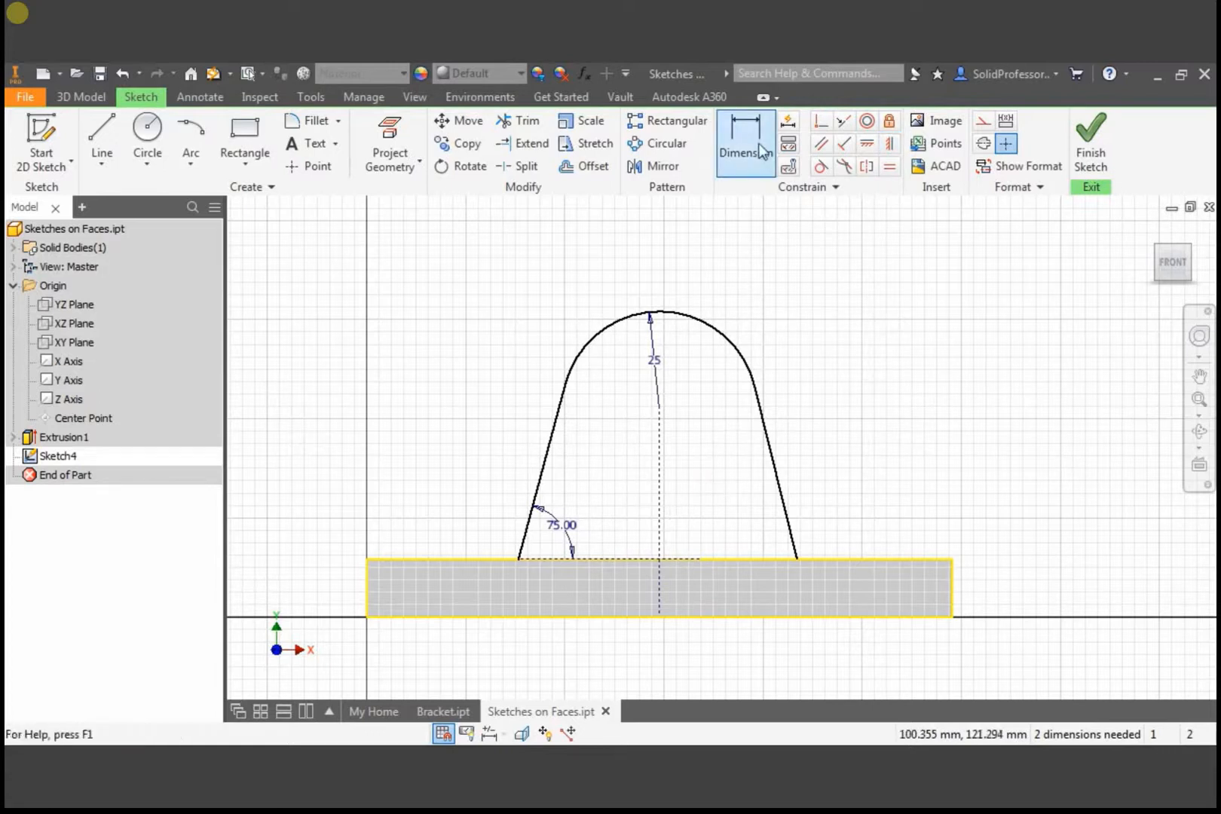
Step: Dimension the vertical distance from the arc's center to the block's top edge as 50 mm
left_click(760, 151)
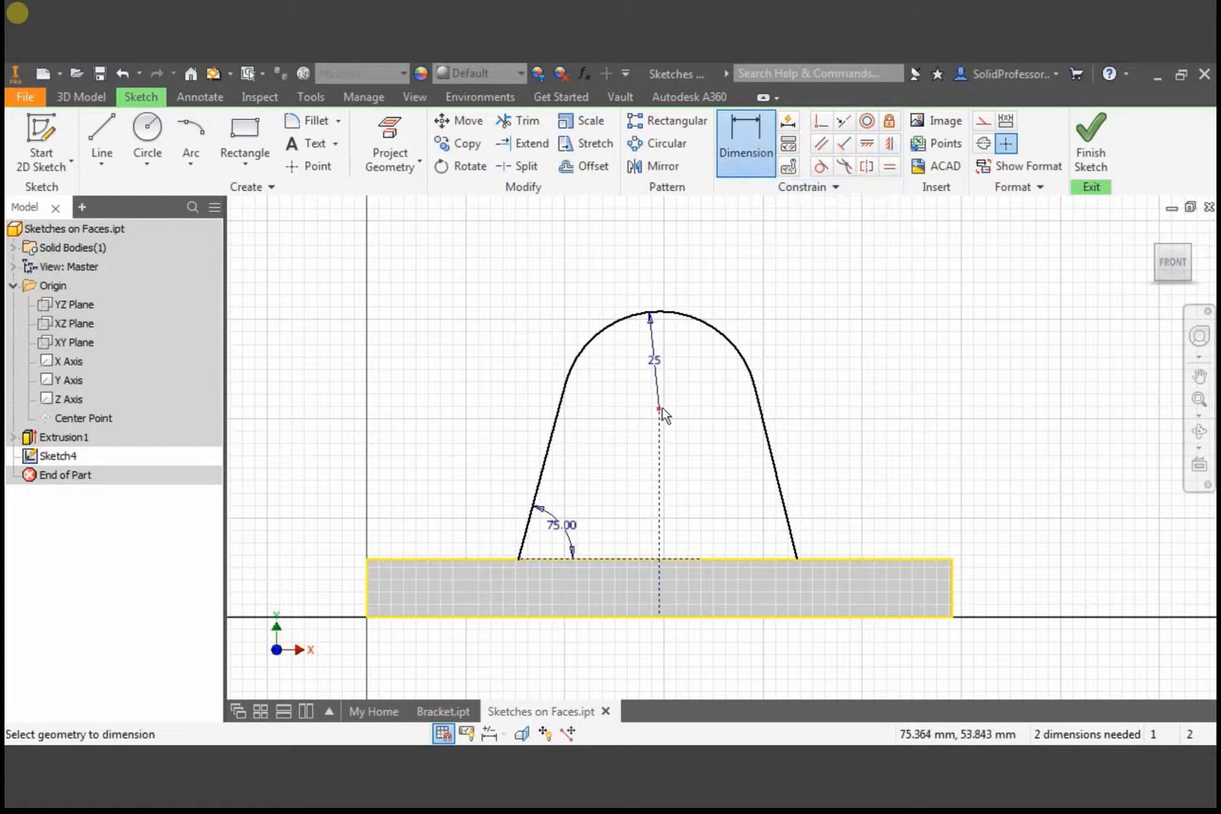
left_click(700, 558)
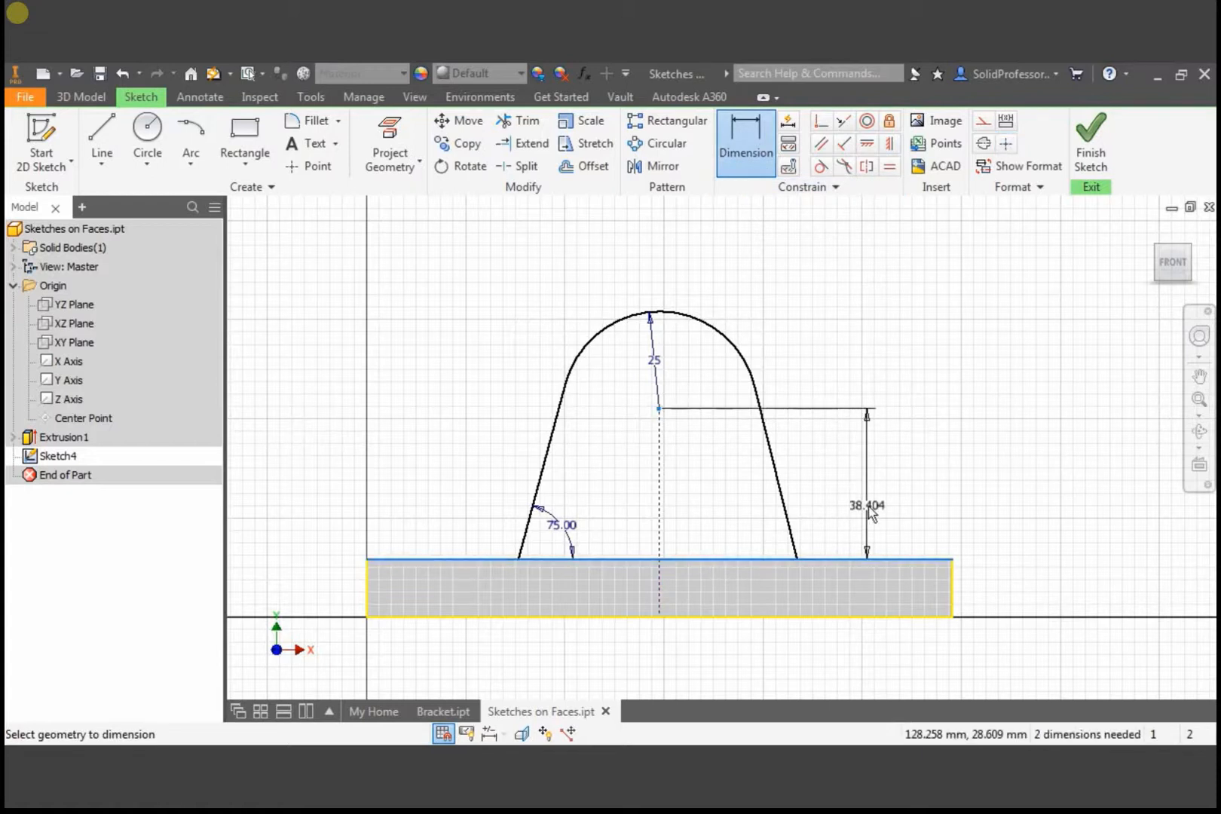
left_click(870, 512)
type("50")
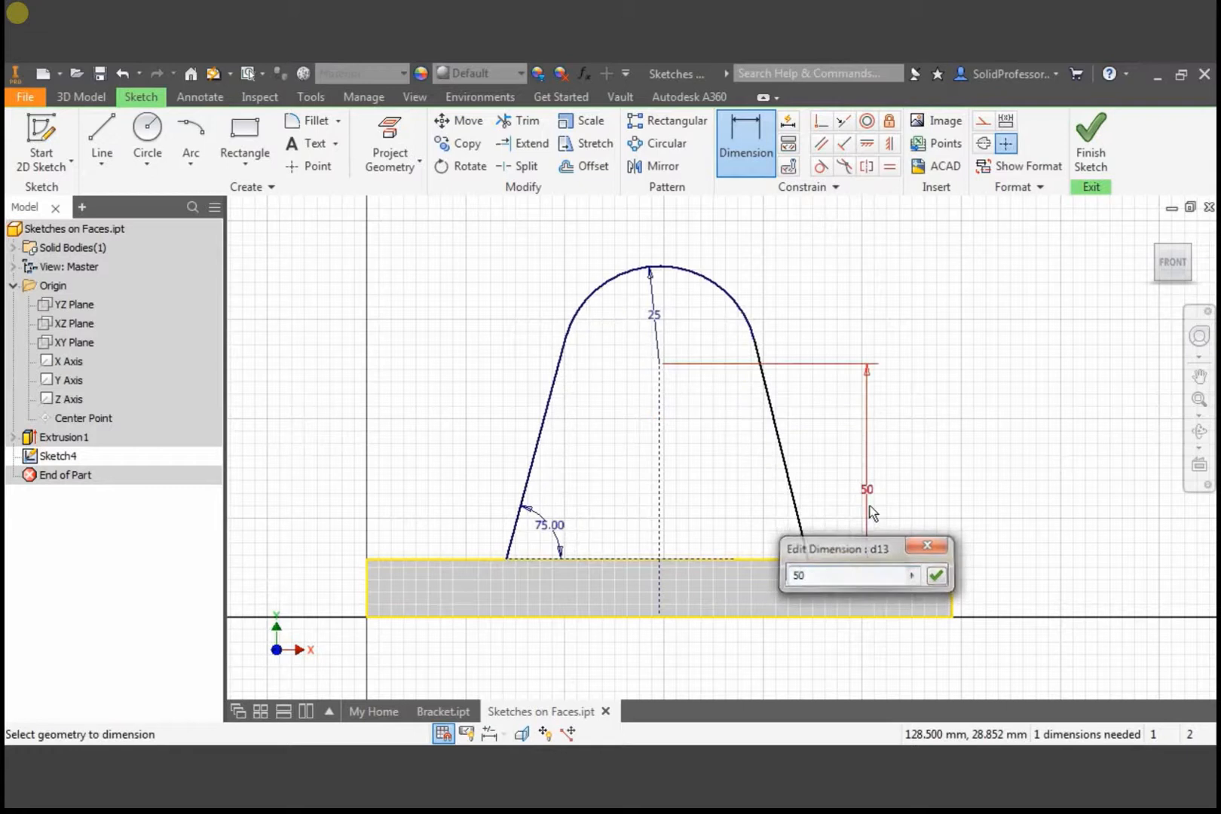
key("Return")
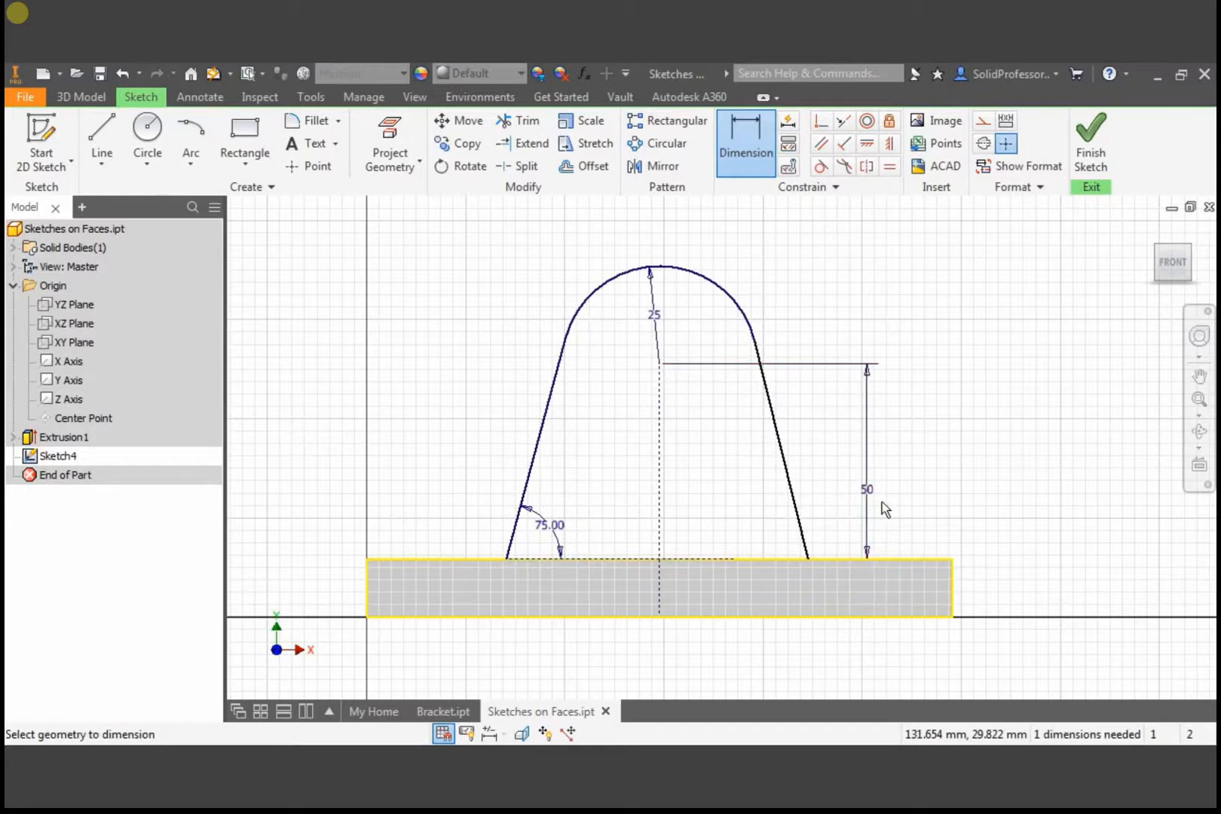
key("Escape")
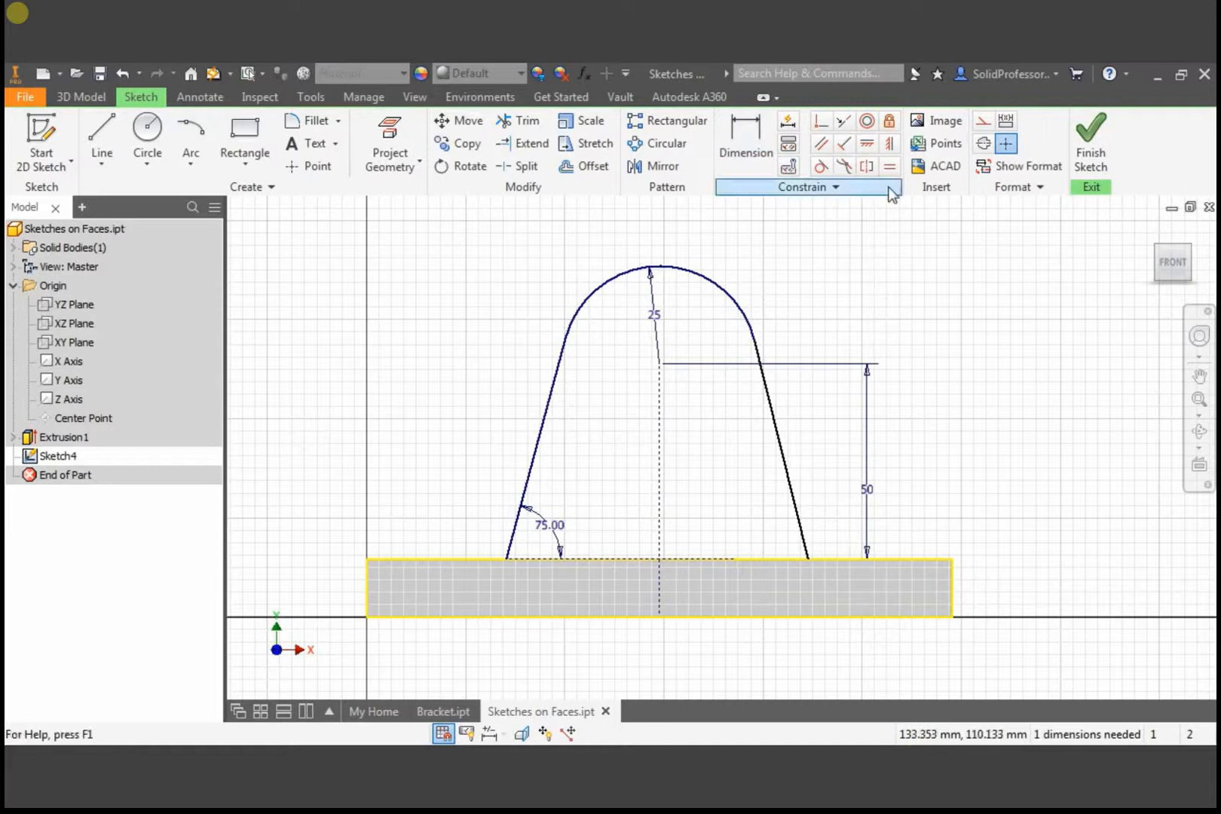
Step: Make the two slanted side lines equal in length and finish the sketch
left_click(890, 167)
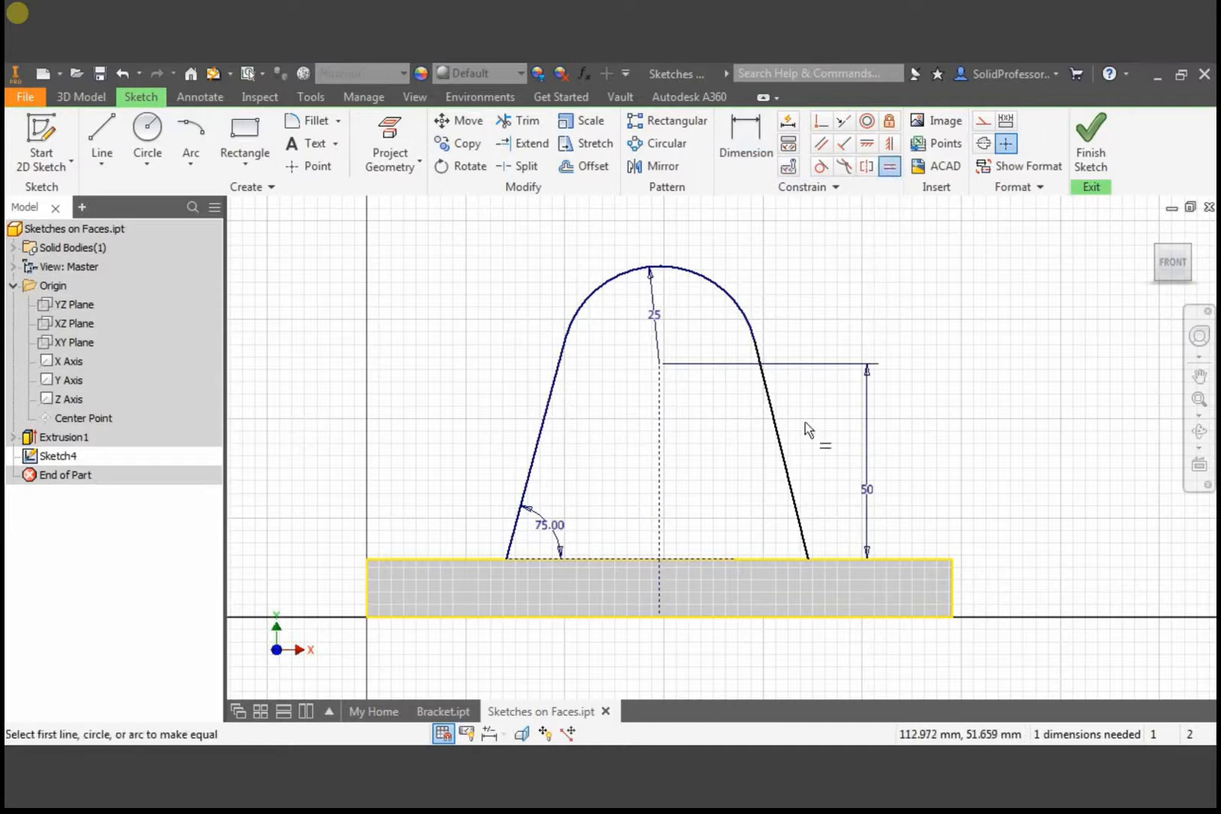
left_click(782, 451)
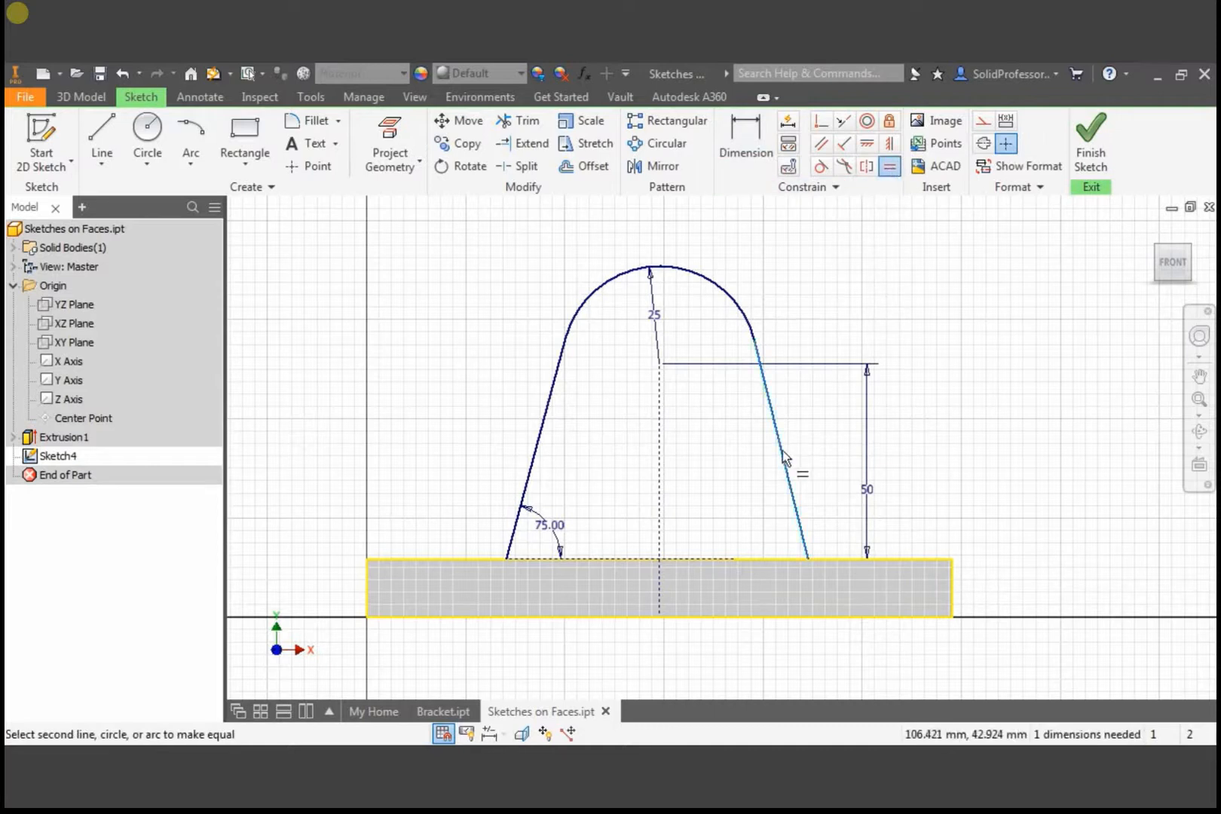
left_click(536, 456)
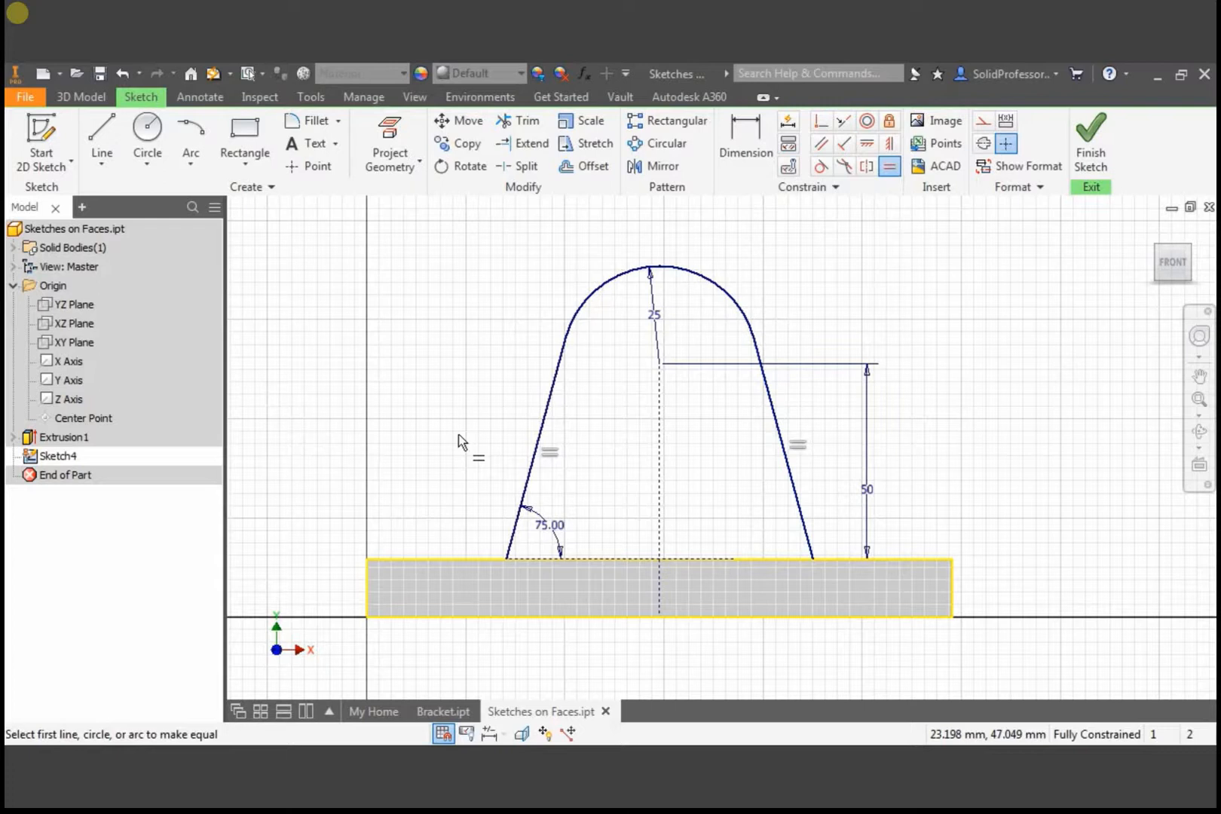
key("Escape")
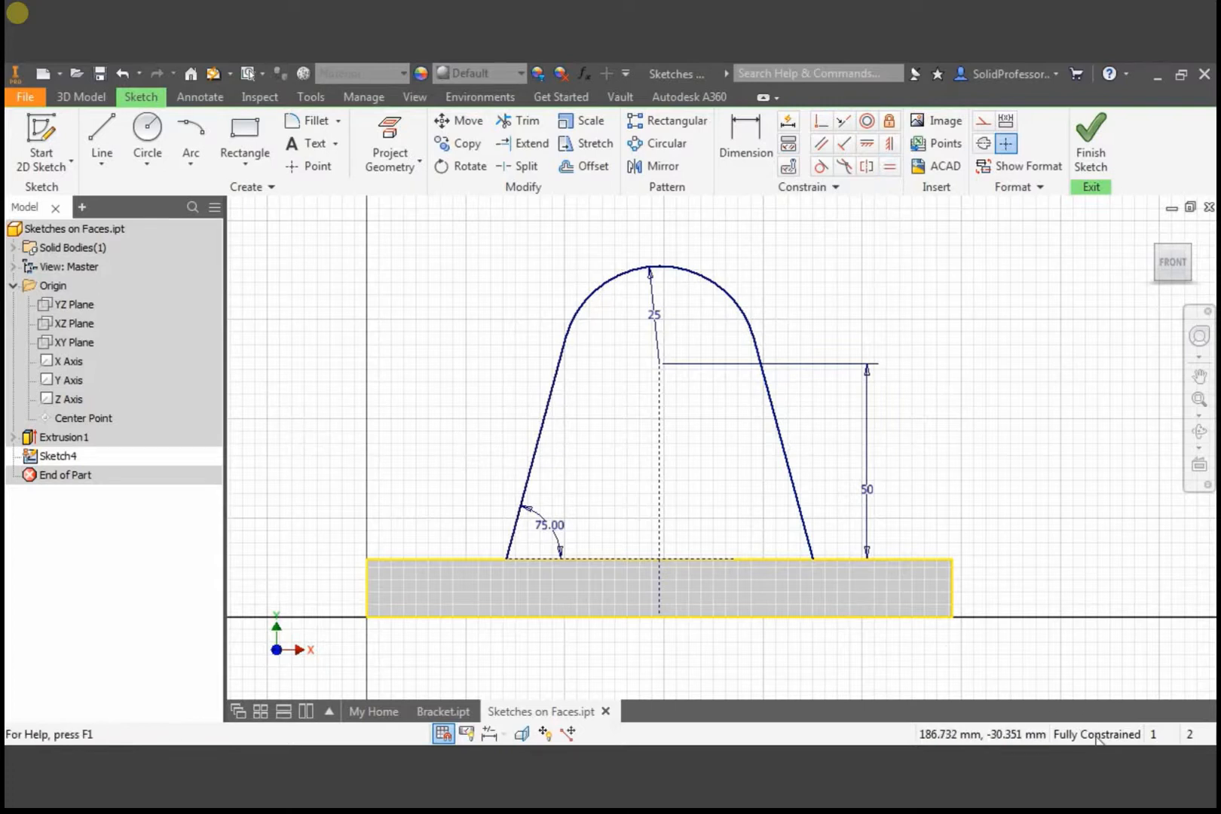
left_click(1085, 151)
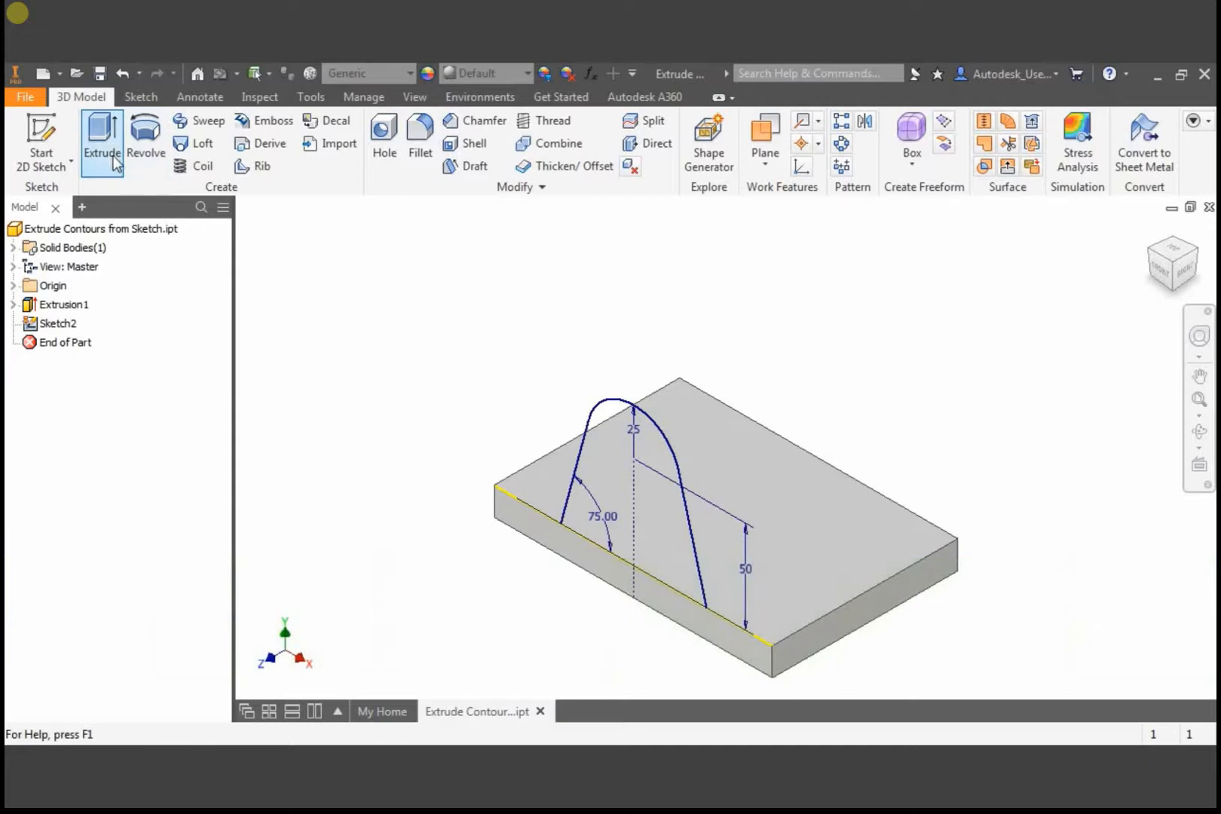
Step: Extrude the arched profile 15 mm in the reversed direction, back over the block
left_click(112, 153)
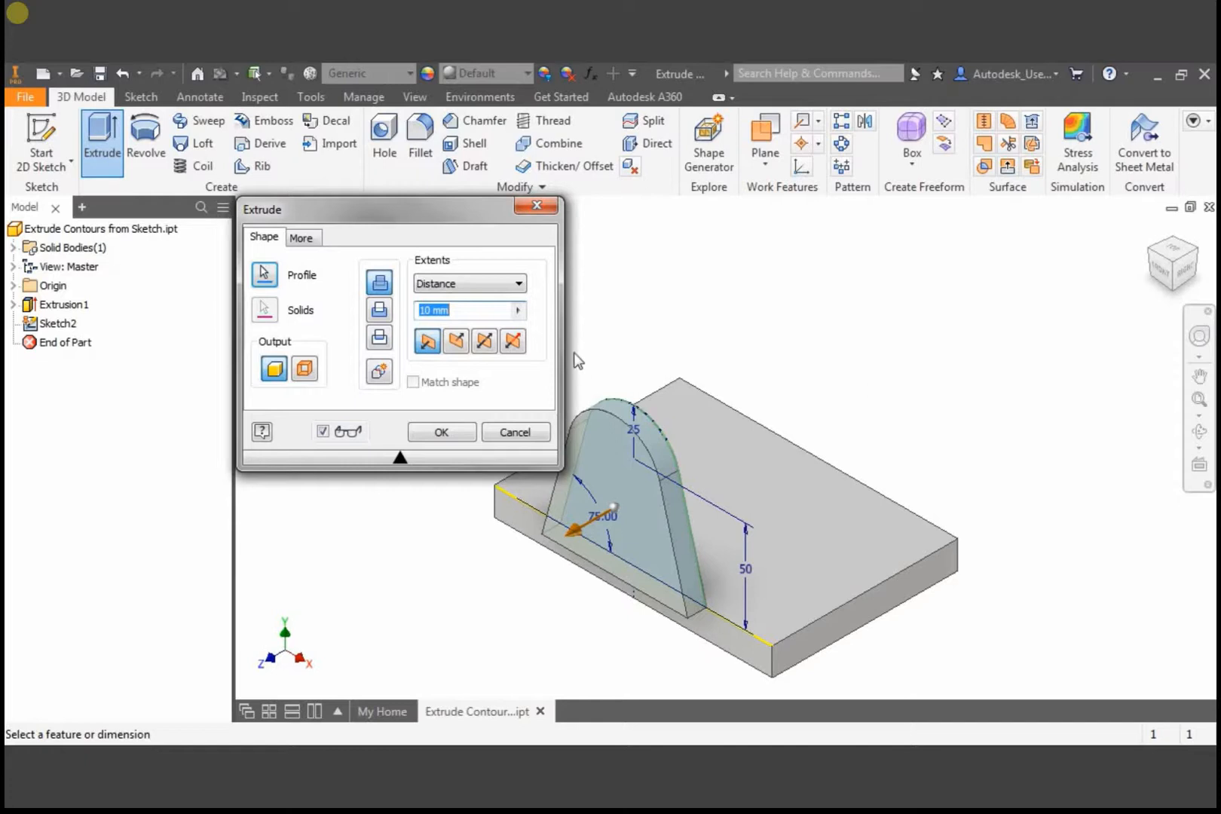
left_click_drag(454, 316, 420, 316)
type("15")
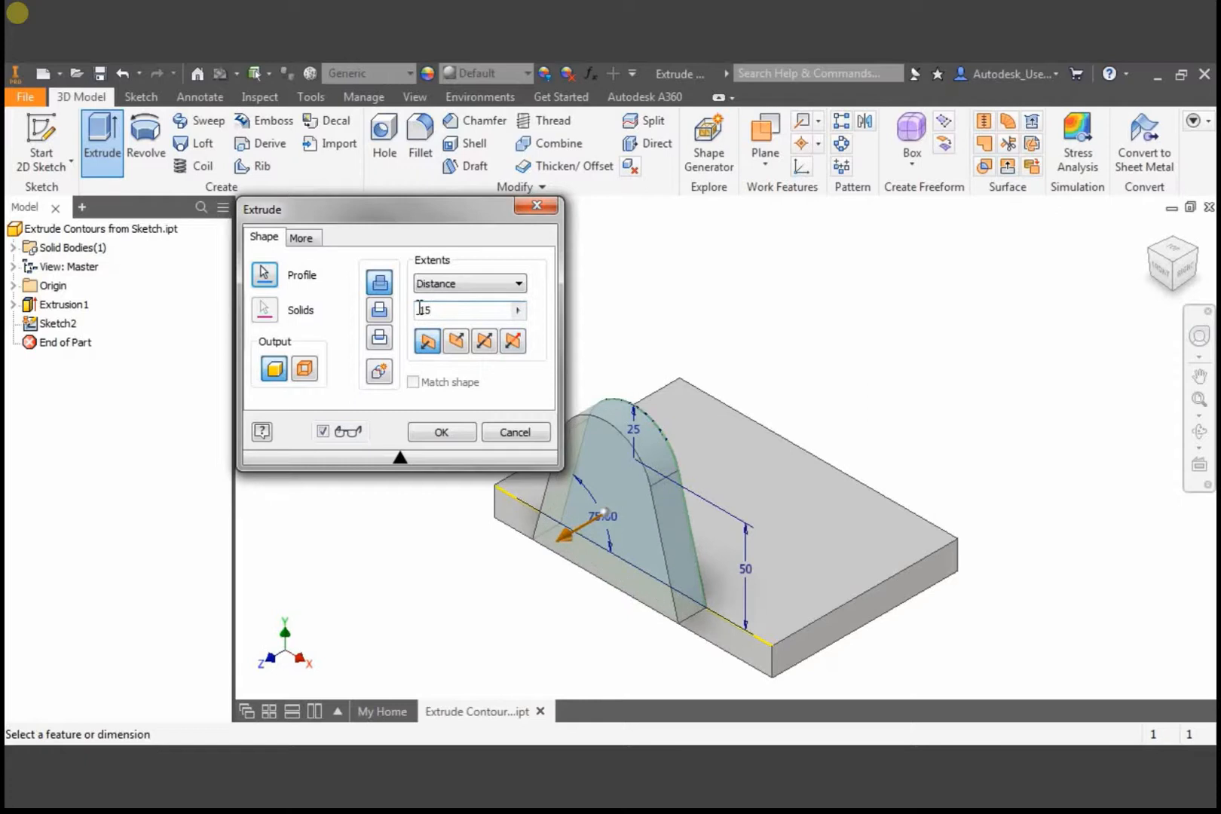
left_click(453, 342)
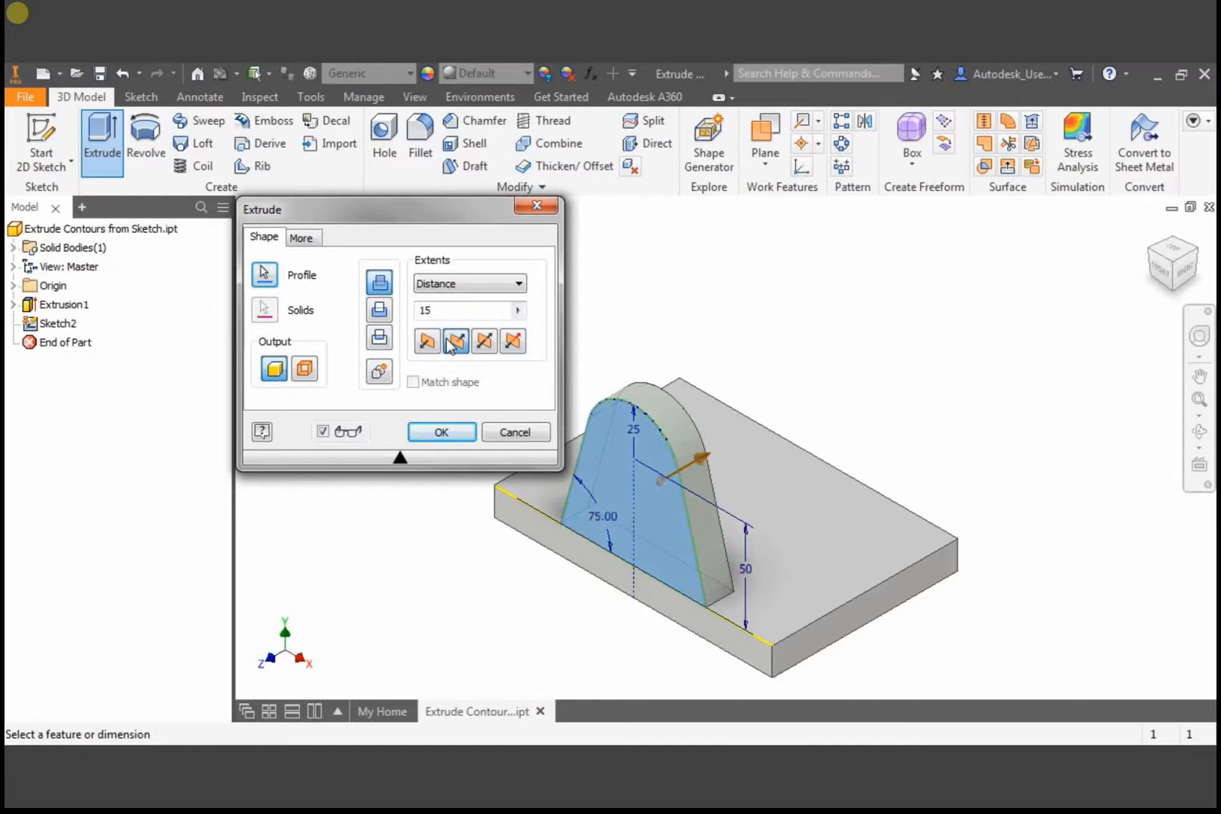
left_click(443, 430)
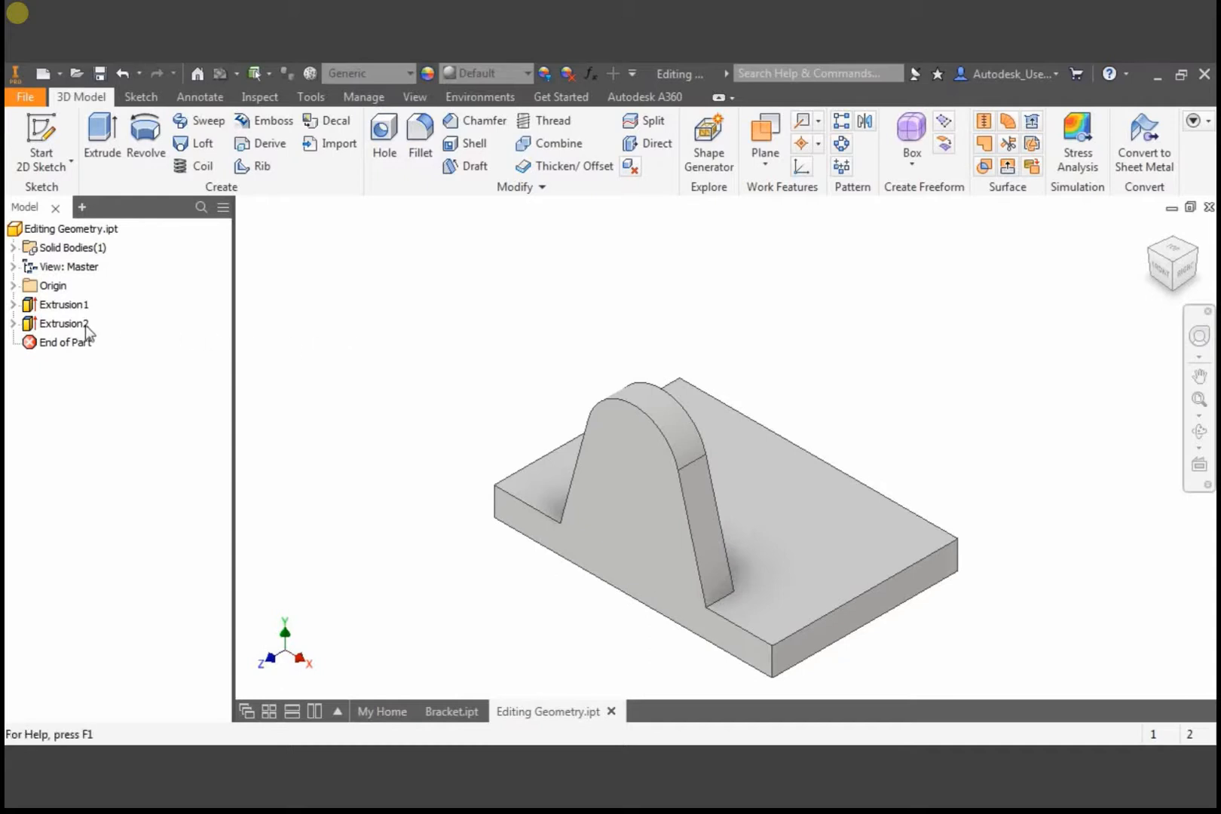
Step: Edit the arched extrusion's sketch in Editing Geometry.ipt, set the arc center's height above the block to 100 mm, and finish the sketch
left_click(12, 324)
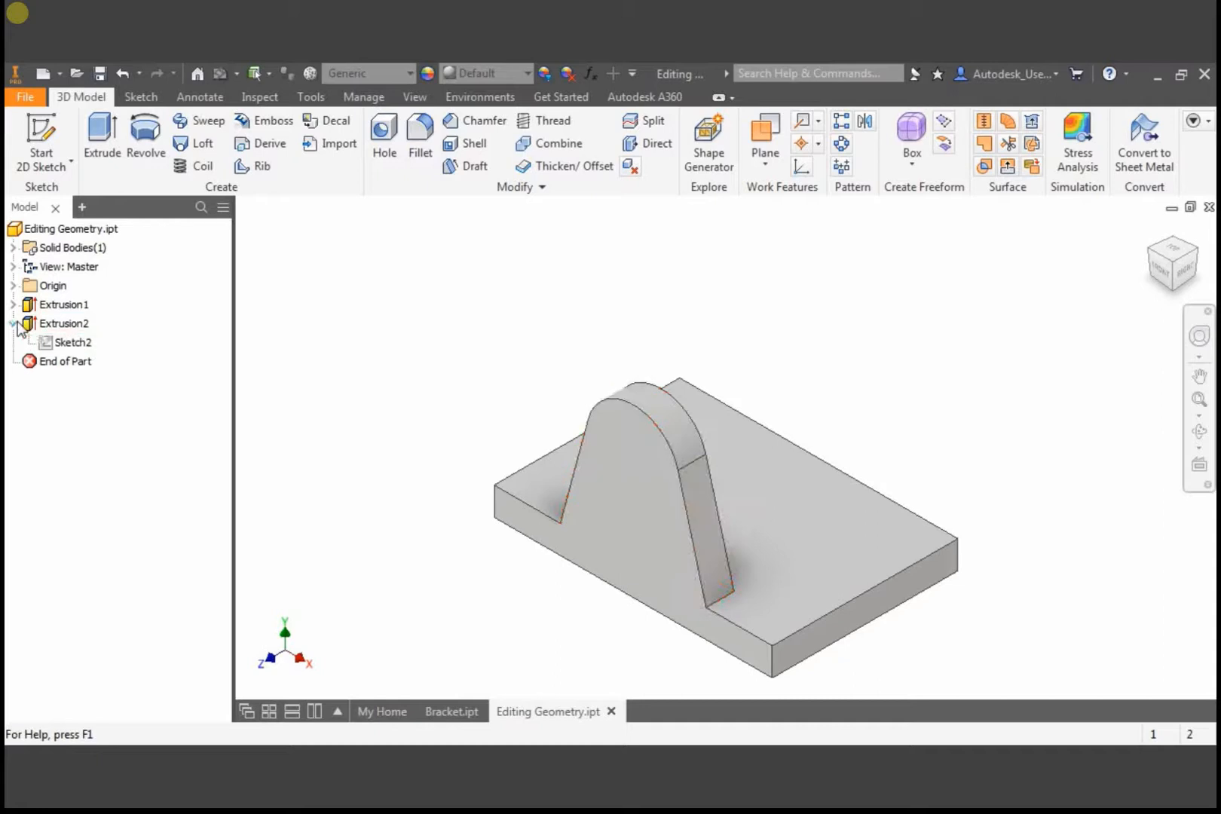
double_click(73, 342)
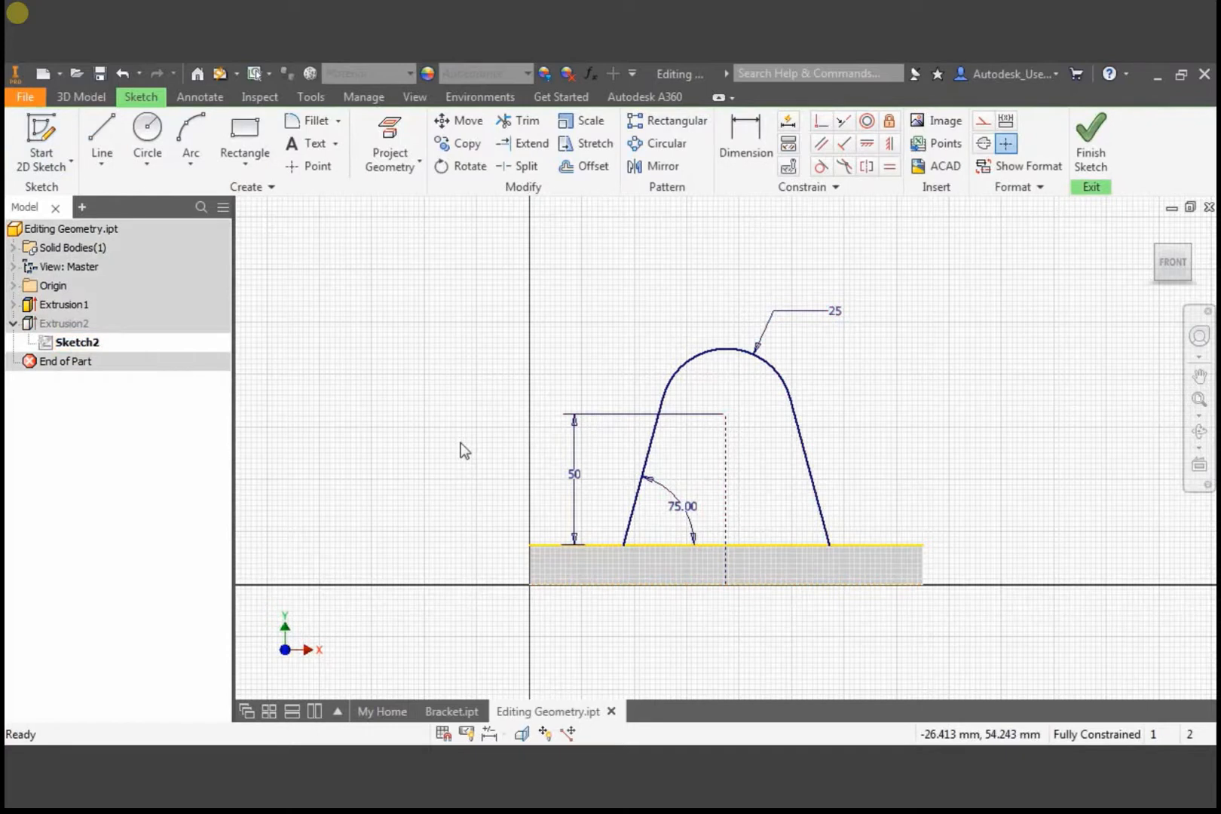
double_click(575, 471)
type("100")
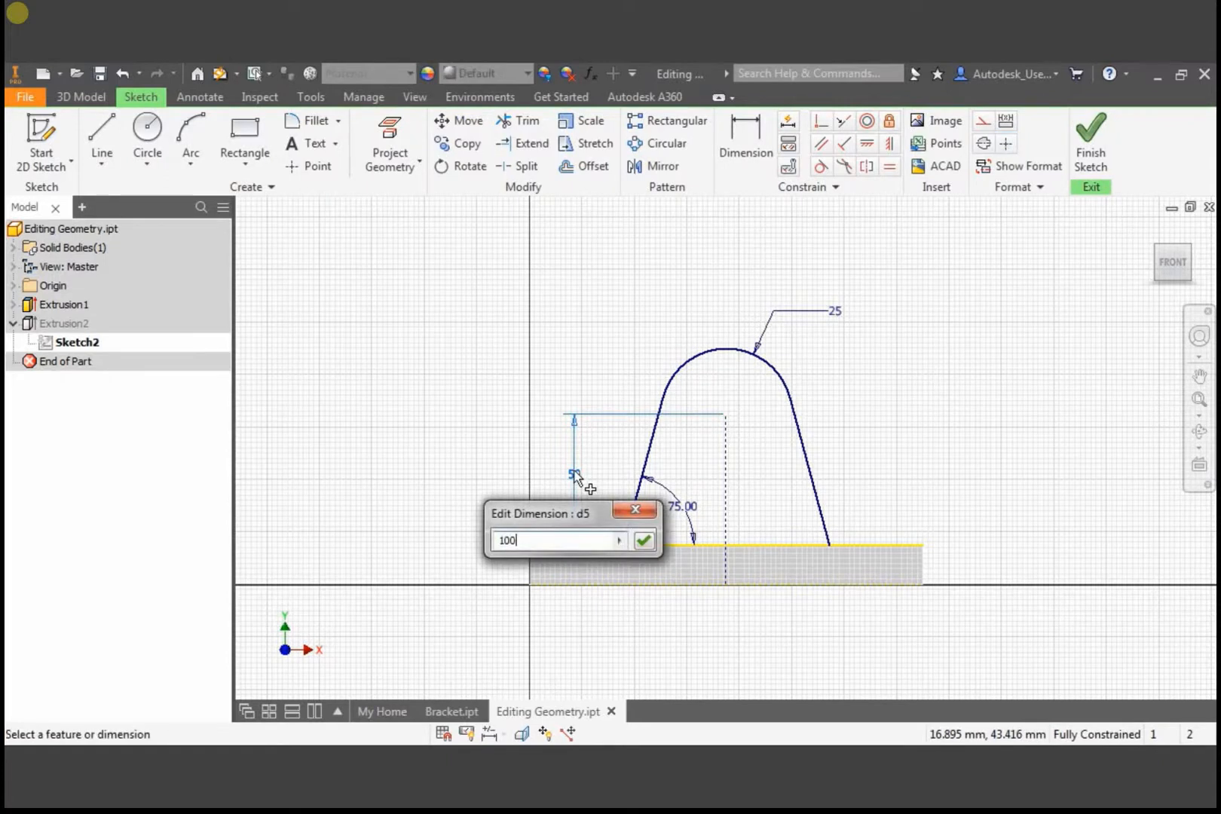
key("Return")
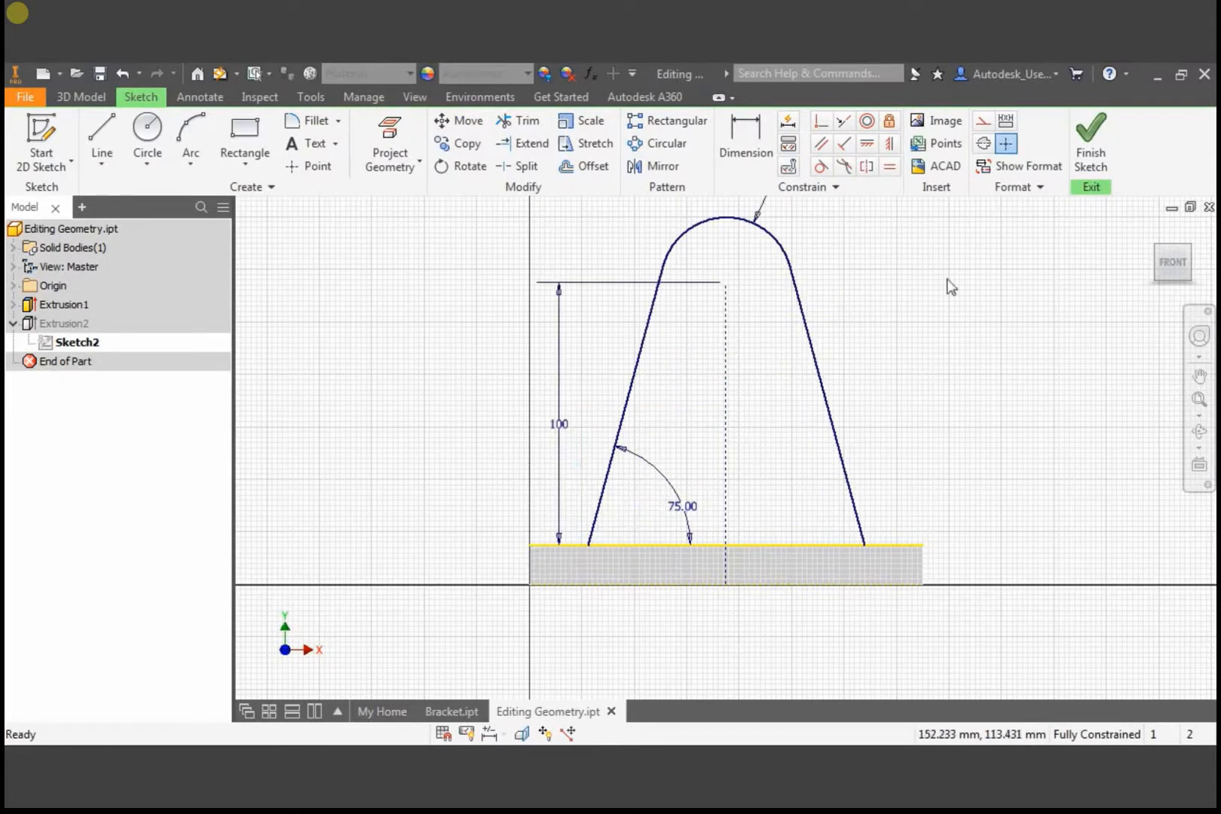
left_click(1085, 159)
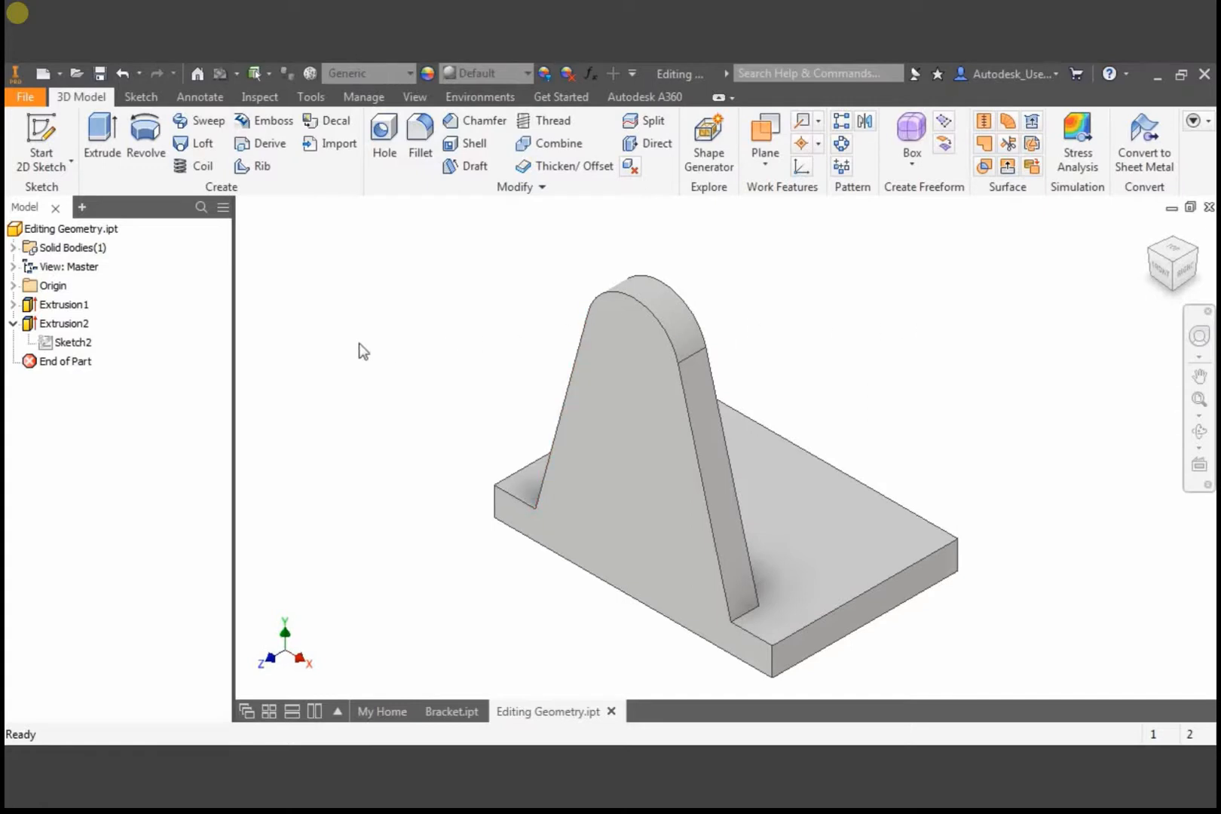
Step: Edit Extrusion2 with a distance of 10 mm, previewing it outward from the front face before directing it back over the block
double_click(66, 326)
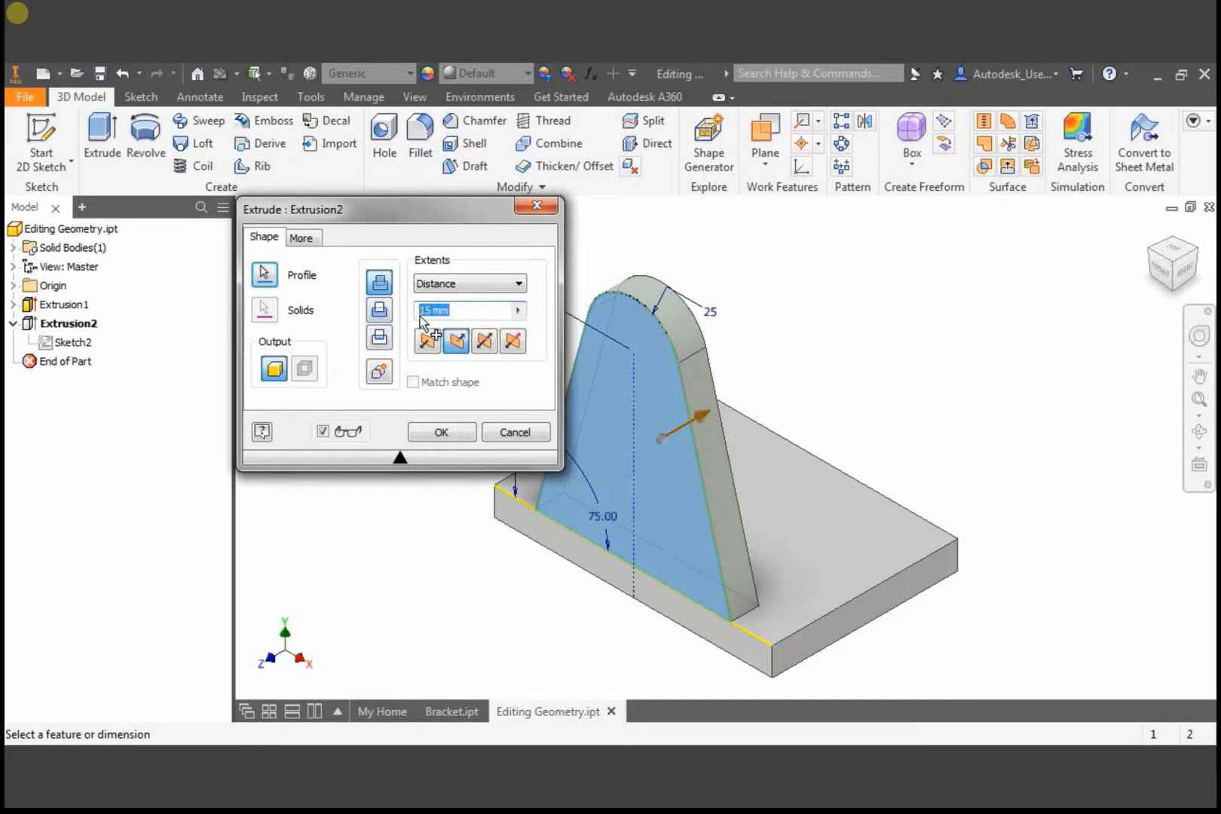
type("10")
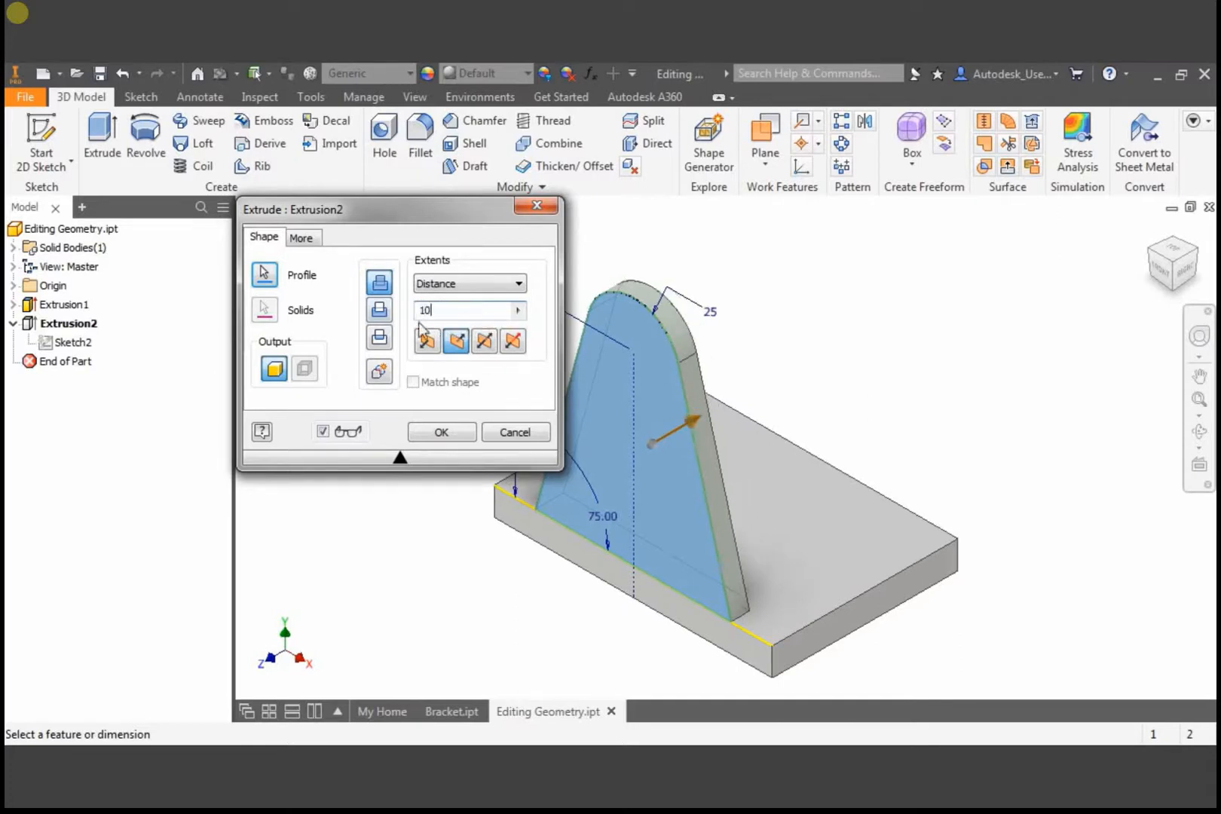
left_click(427, 341)
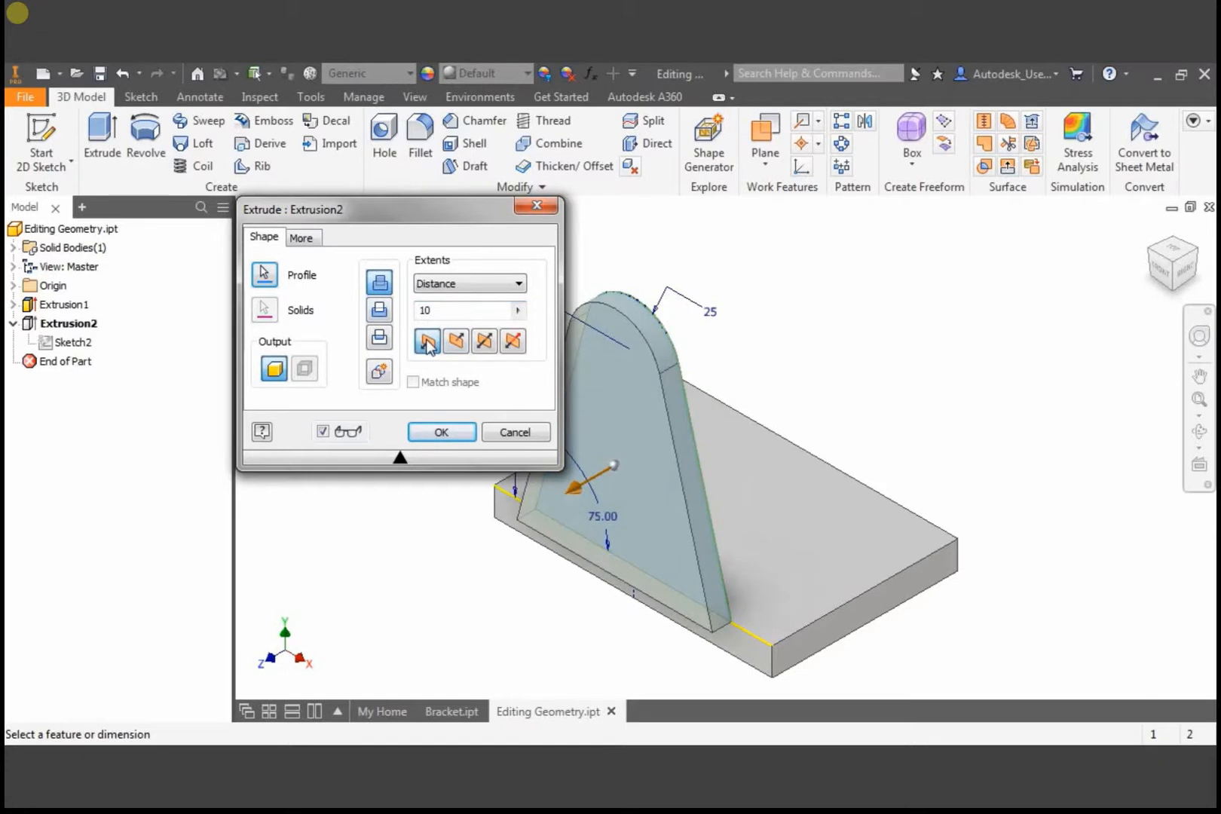
left_click(456, 341)
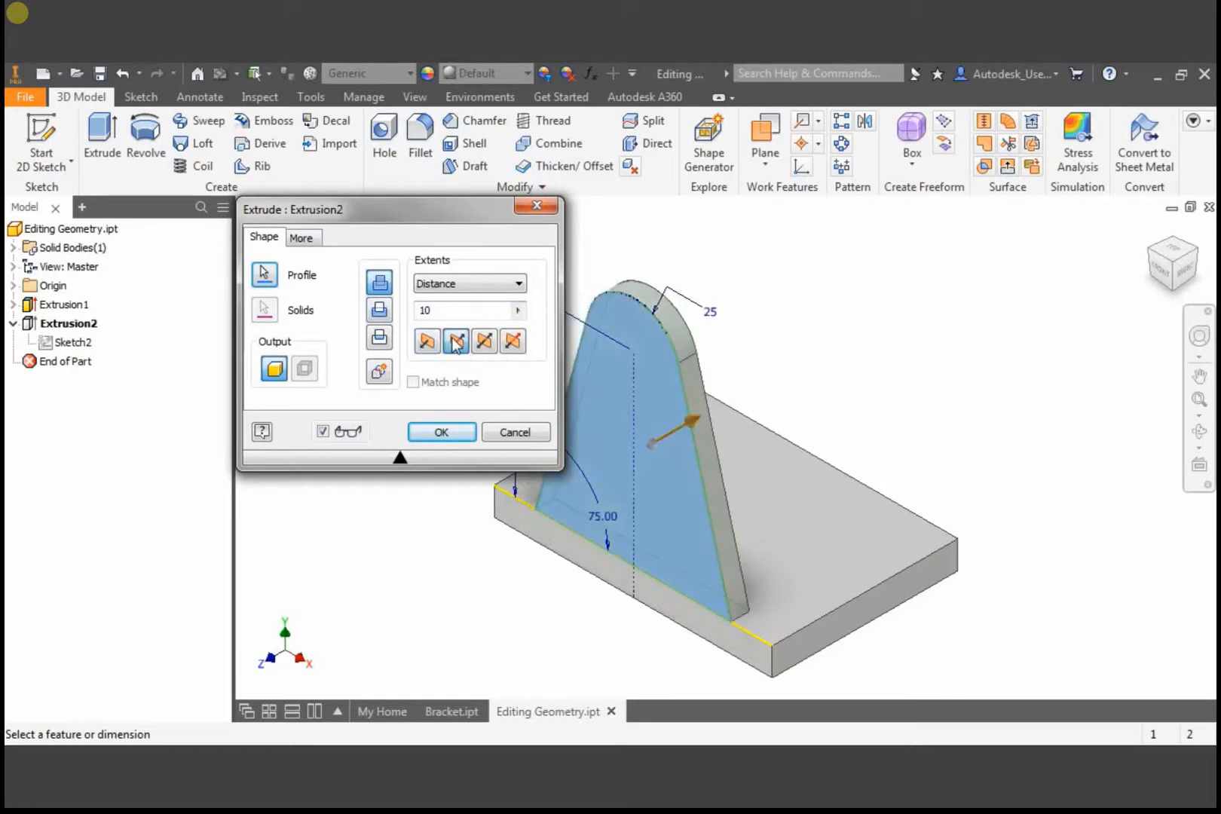
Step: Change the arched extrusion's extents to To, ending at the block's back face, and apply the edit
left_click(455, 283)
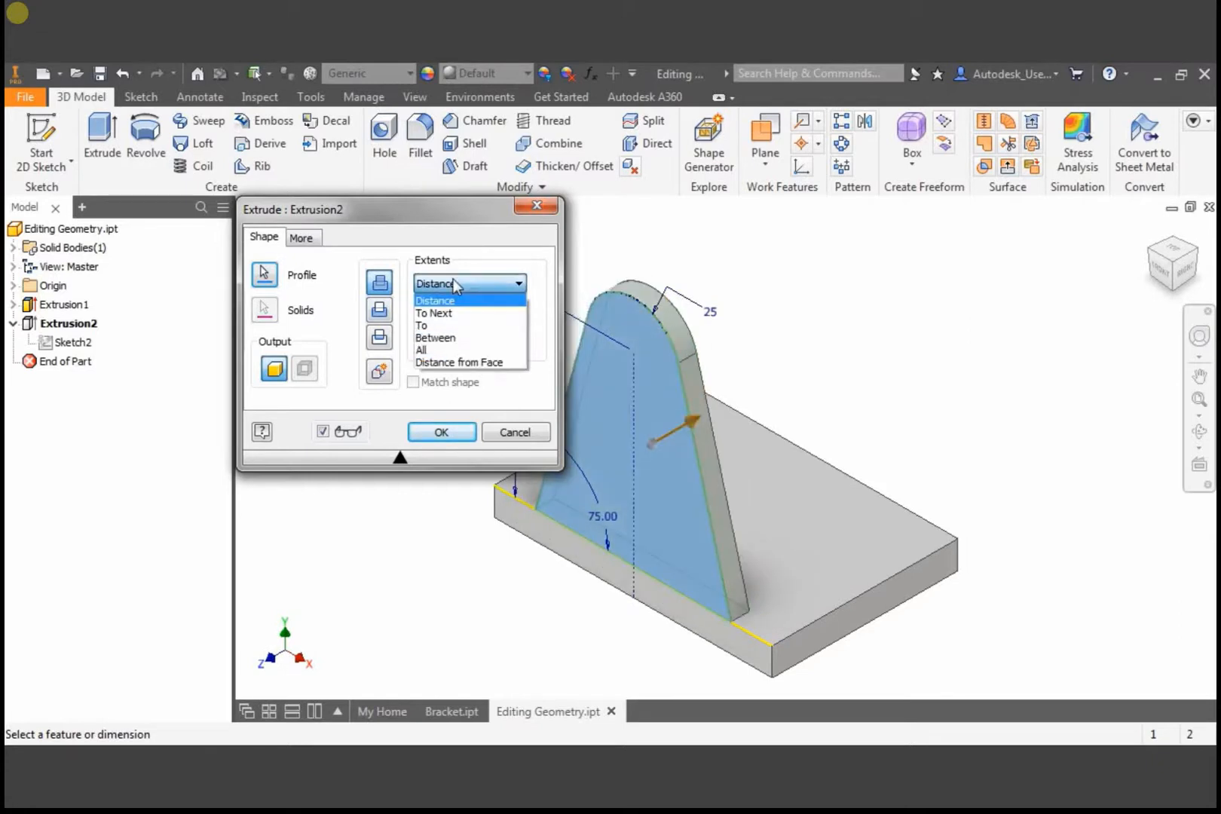
left_click(450, 324)
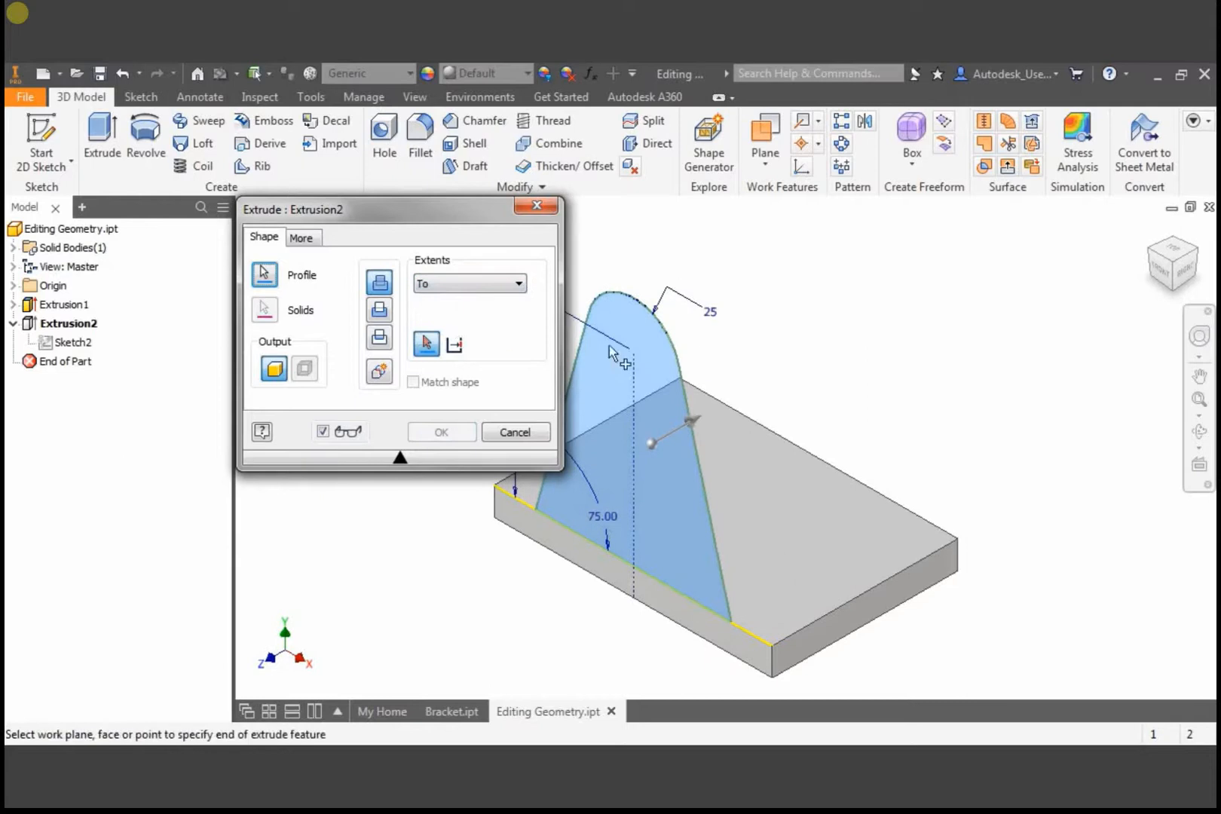
left_click(920, 526)
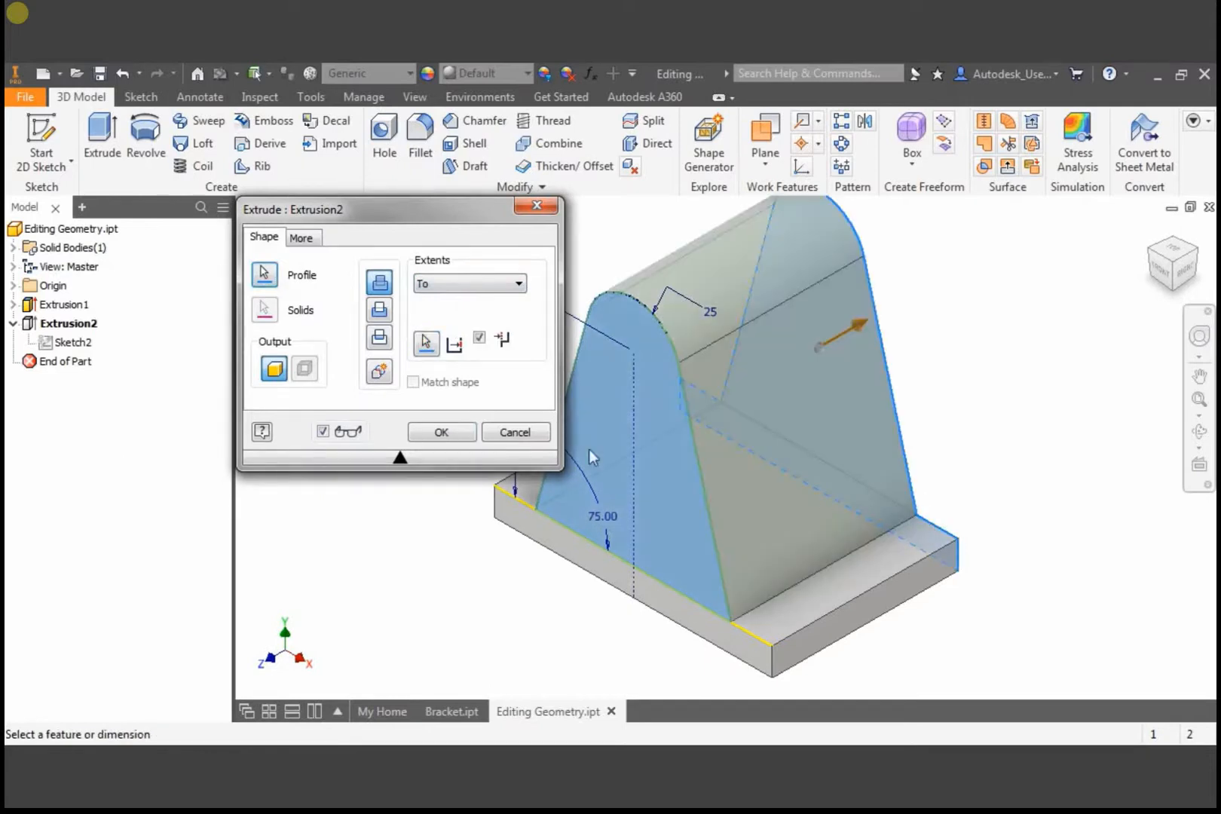
left_click(461, 433)
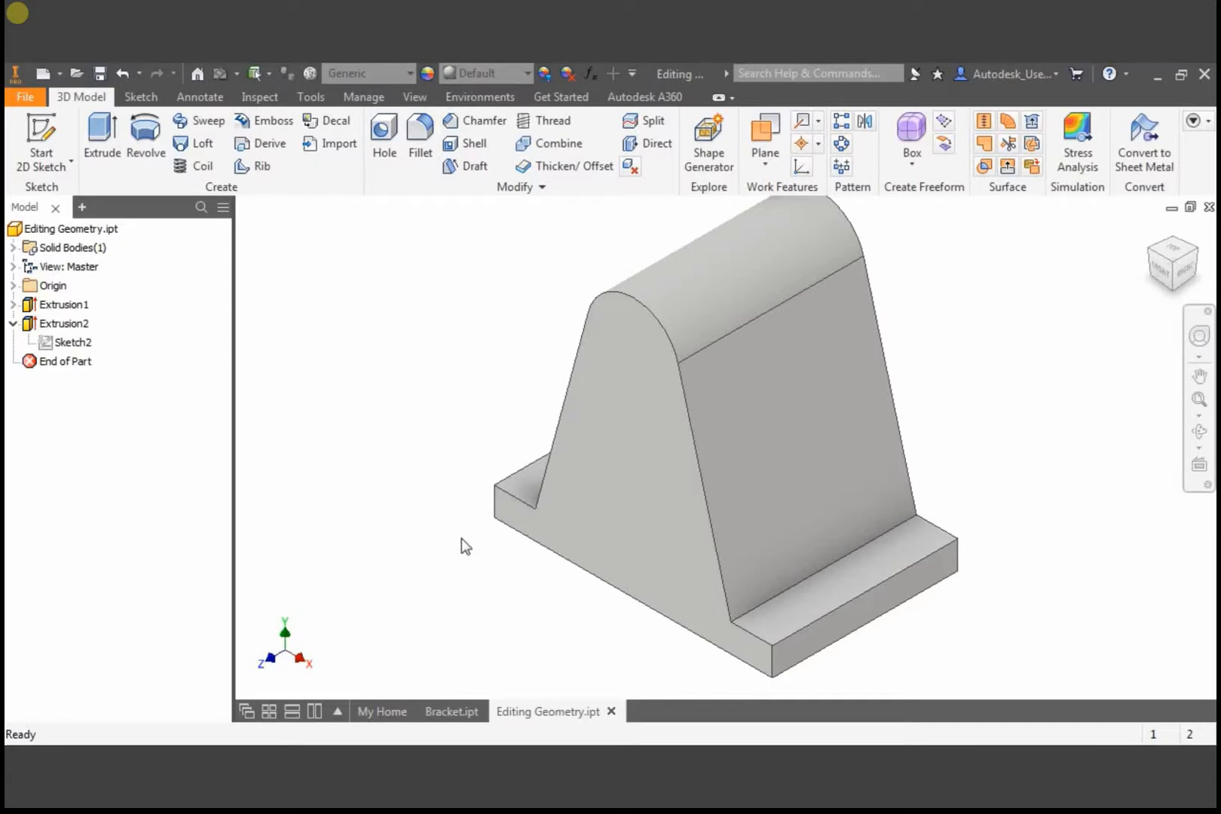
Step: Switch to Bracket.ipt, edit the sketch under Extrusion2, and set the side line's angle to 90 degrees
left_click(449, 711)
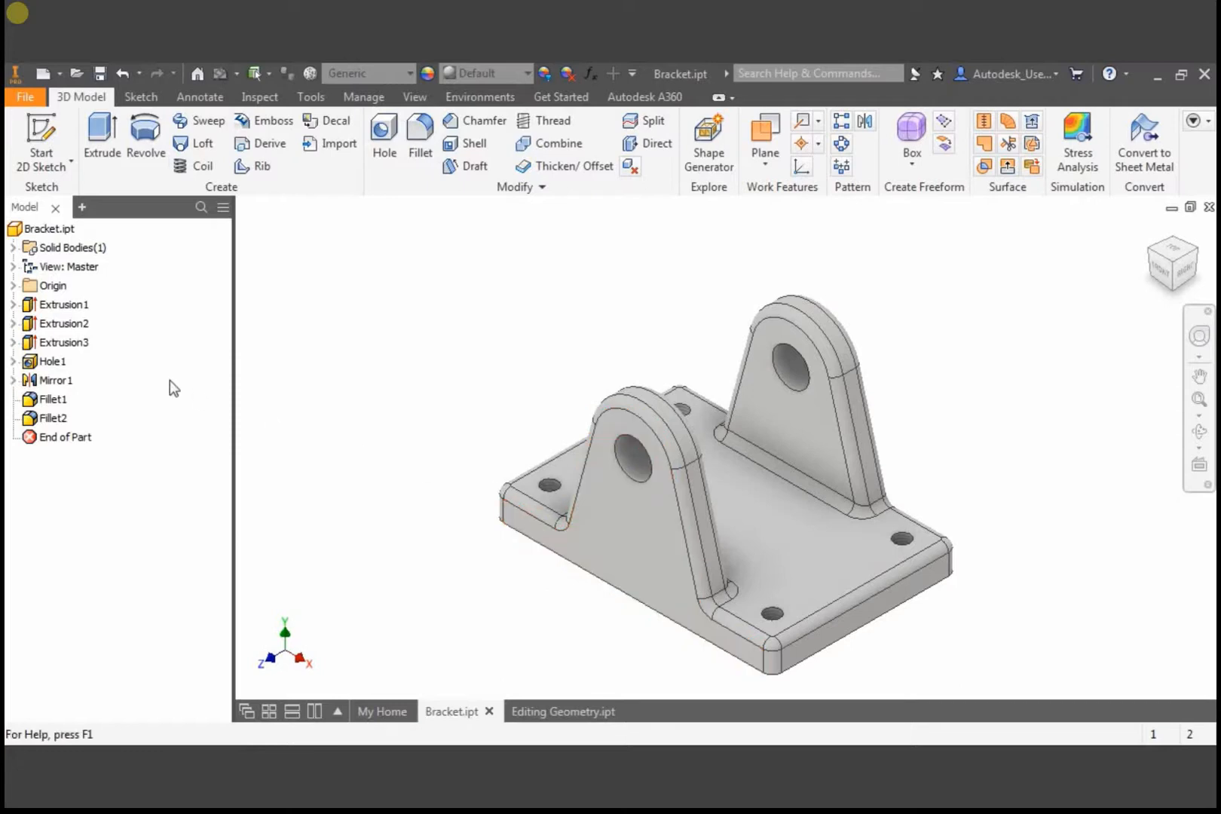
left_click(14, 324)
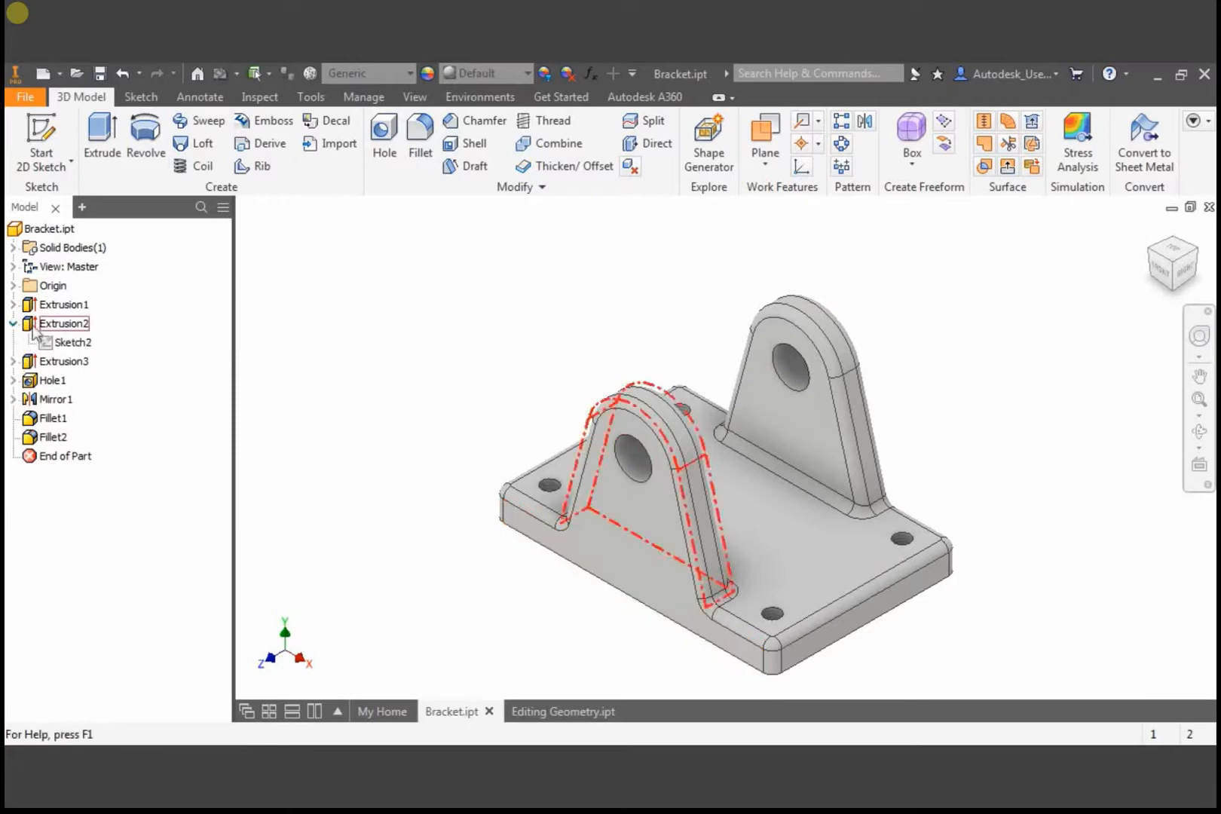
double_click(58, 342)
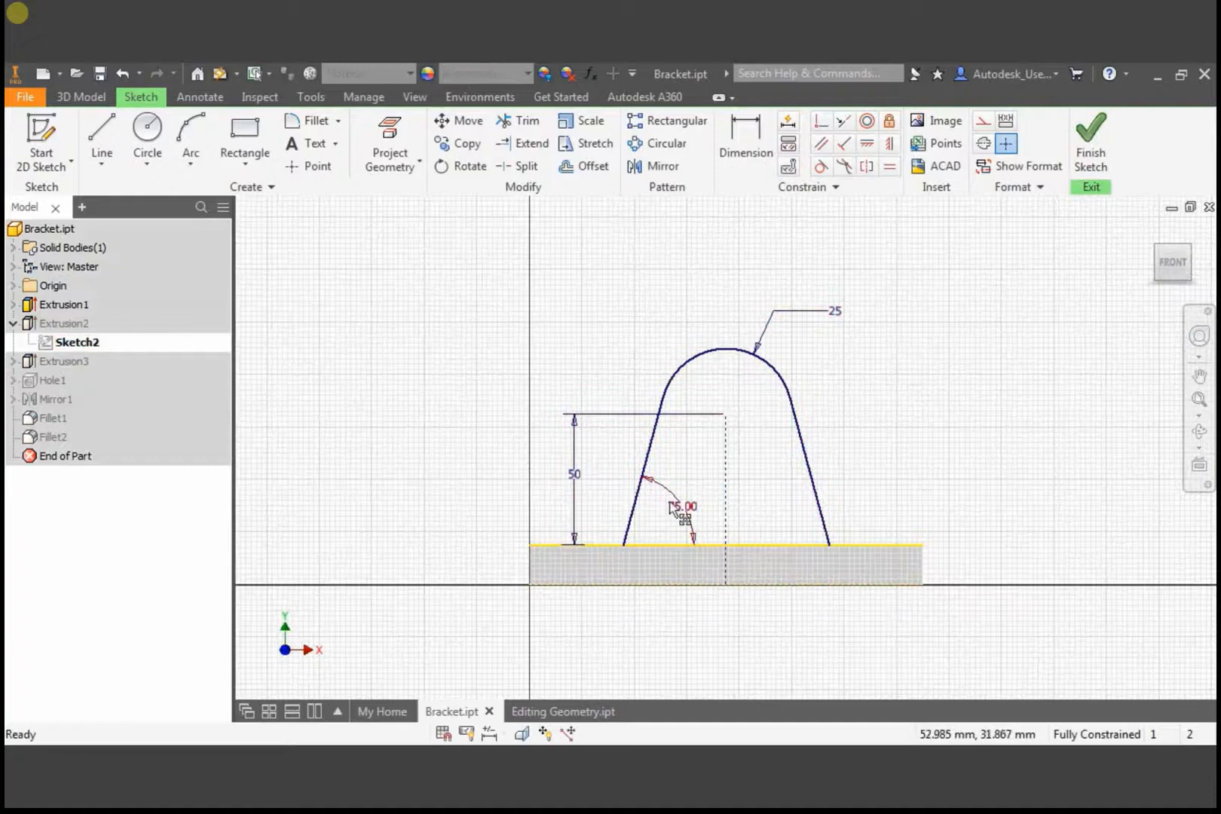
double_click(681, 508)
type("90")
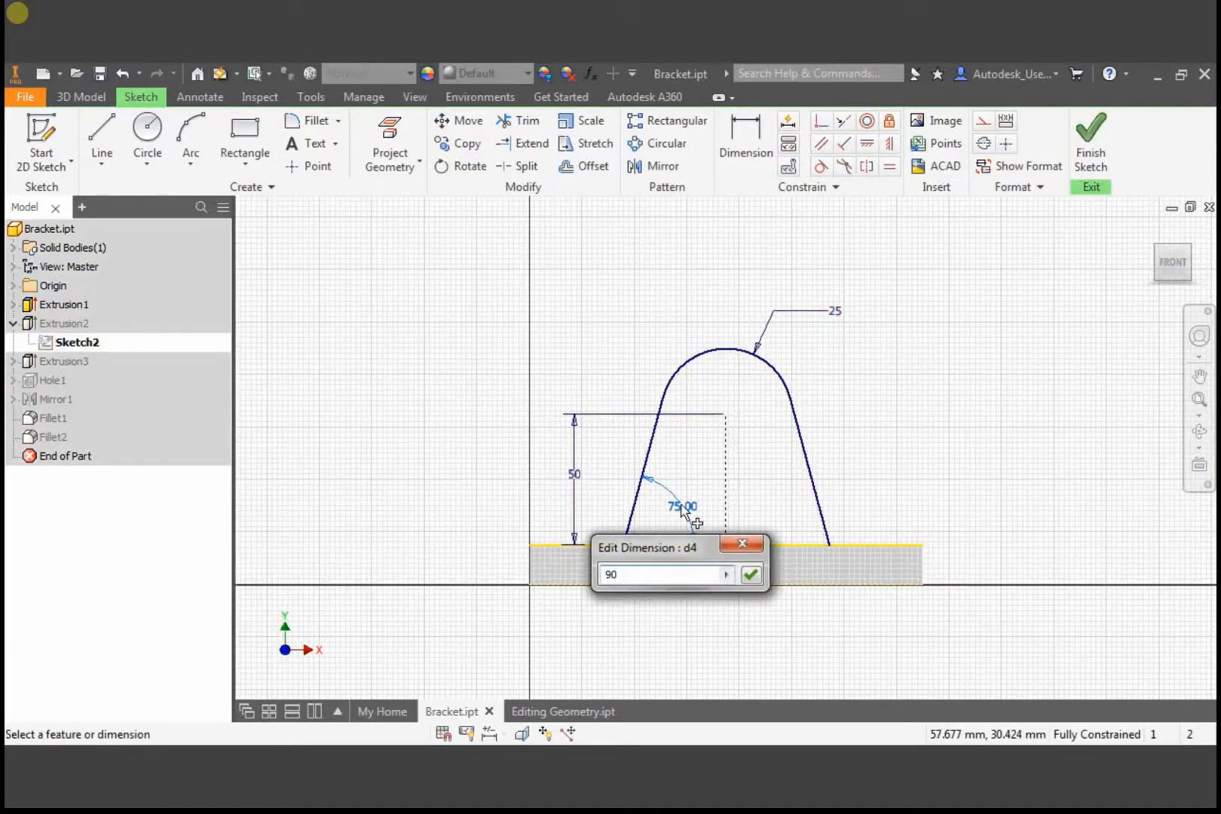
left_click(750, 574)
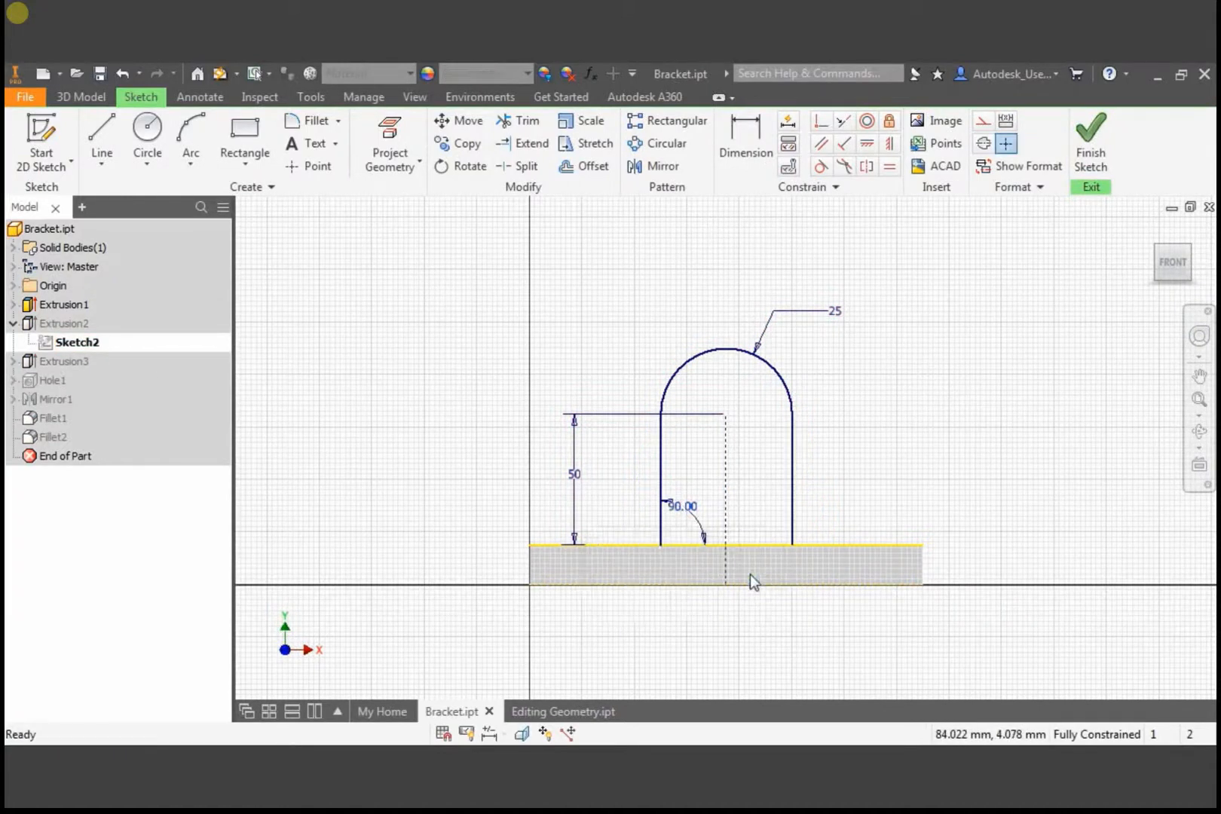
Step: Finish the sketch, reopen Sketch2 under Extrusion2, set the side line's angle to 75 degrees, and finish the sketch again
left_click(1091, 143)
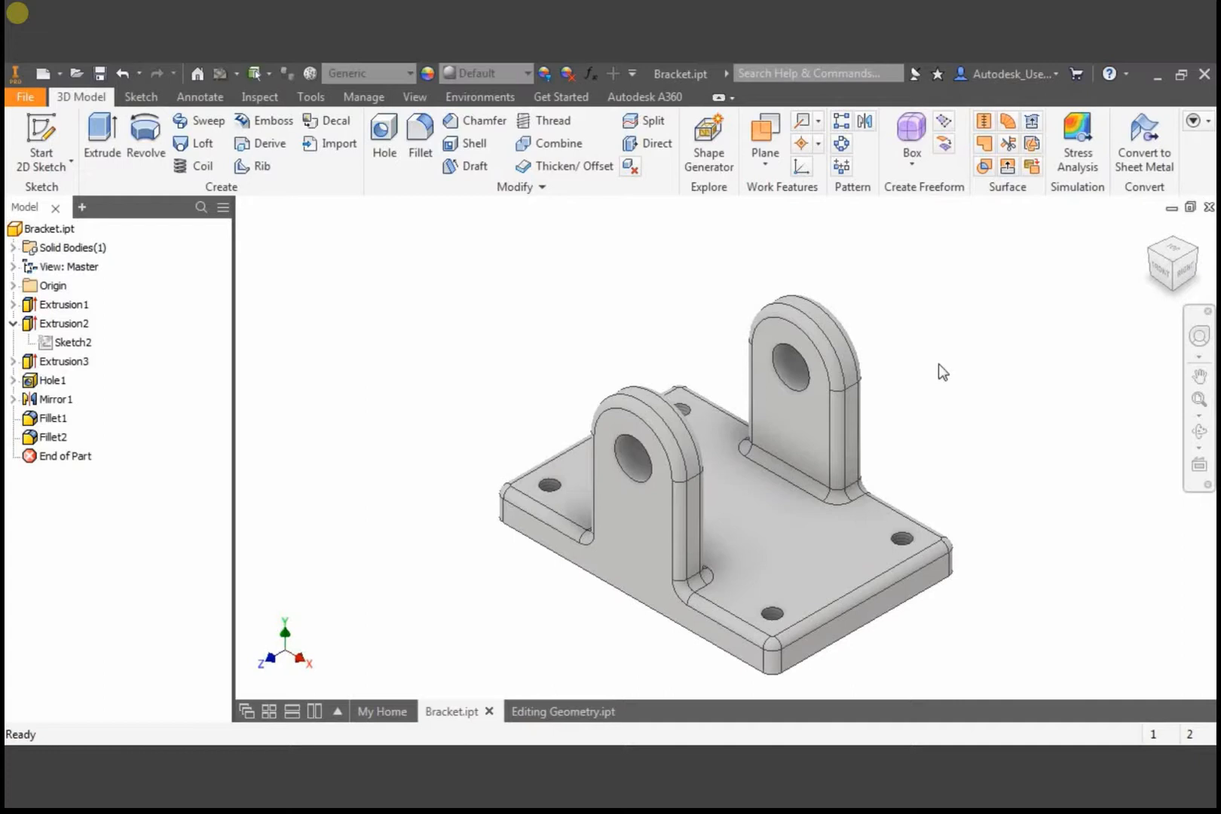
left_click(61, 342)
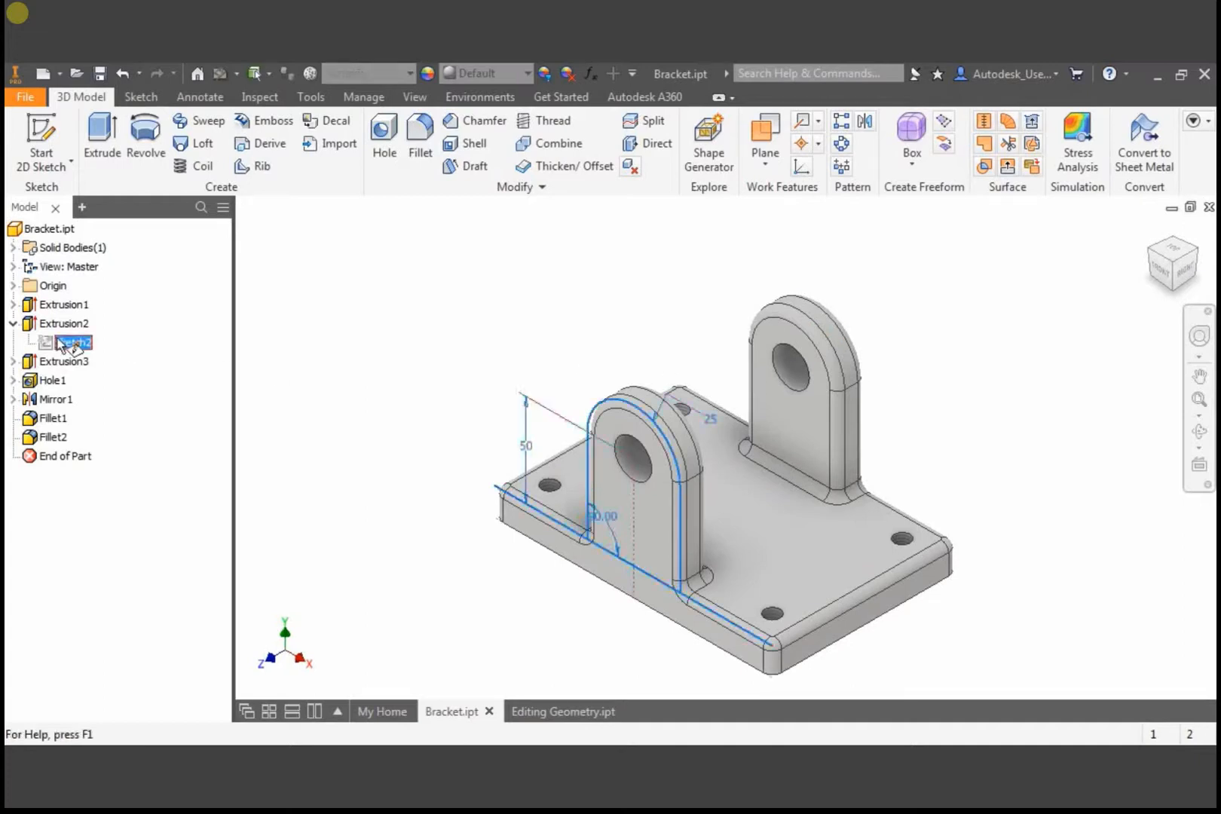
double_click(66, 342)
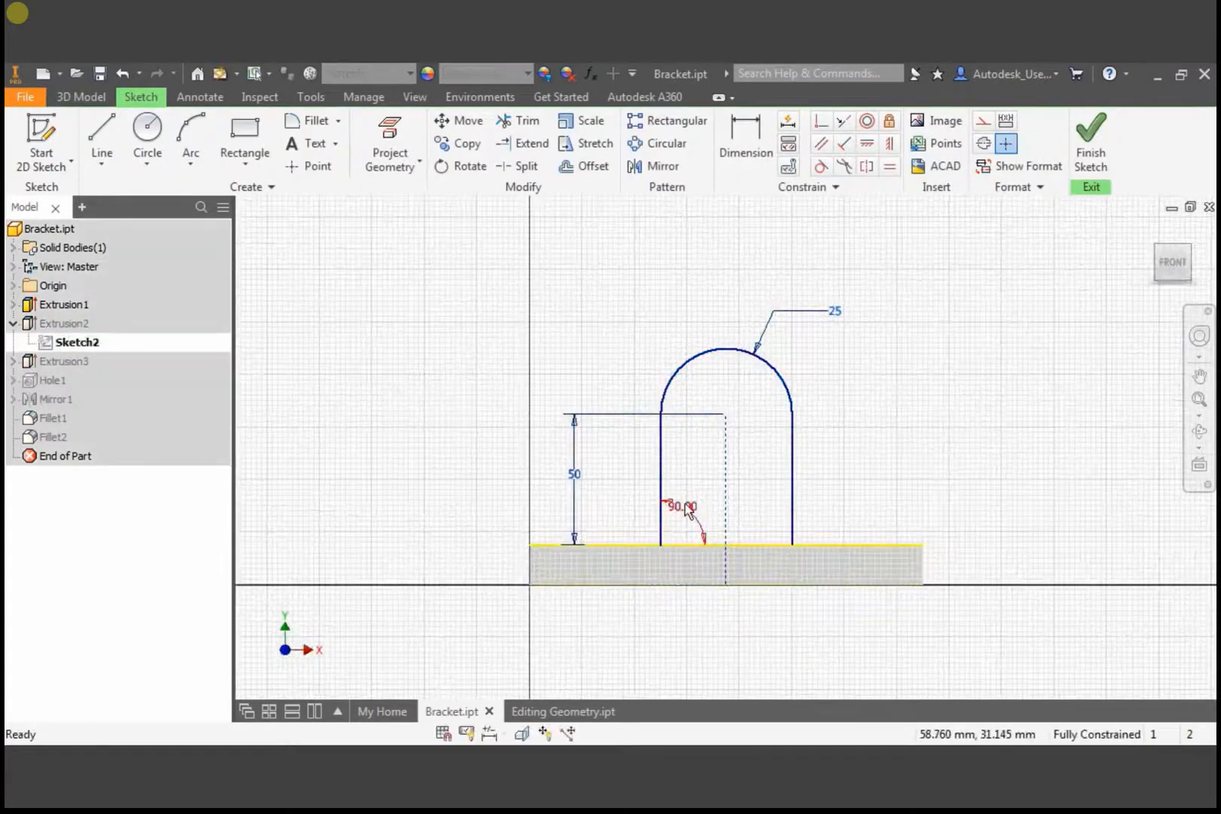
double_click(686, 508)
type("75")
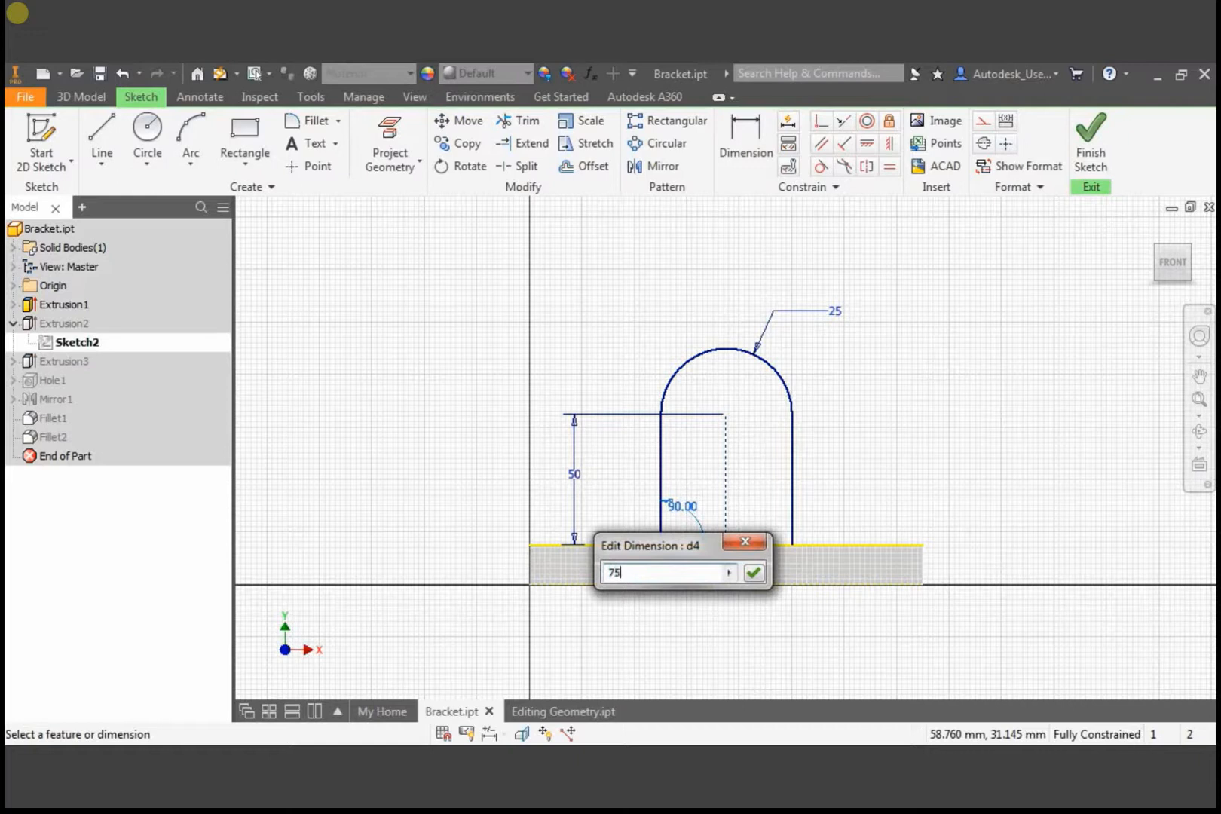
key("Return")
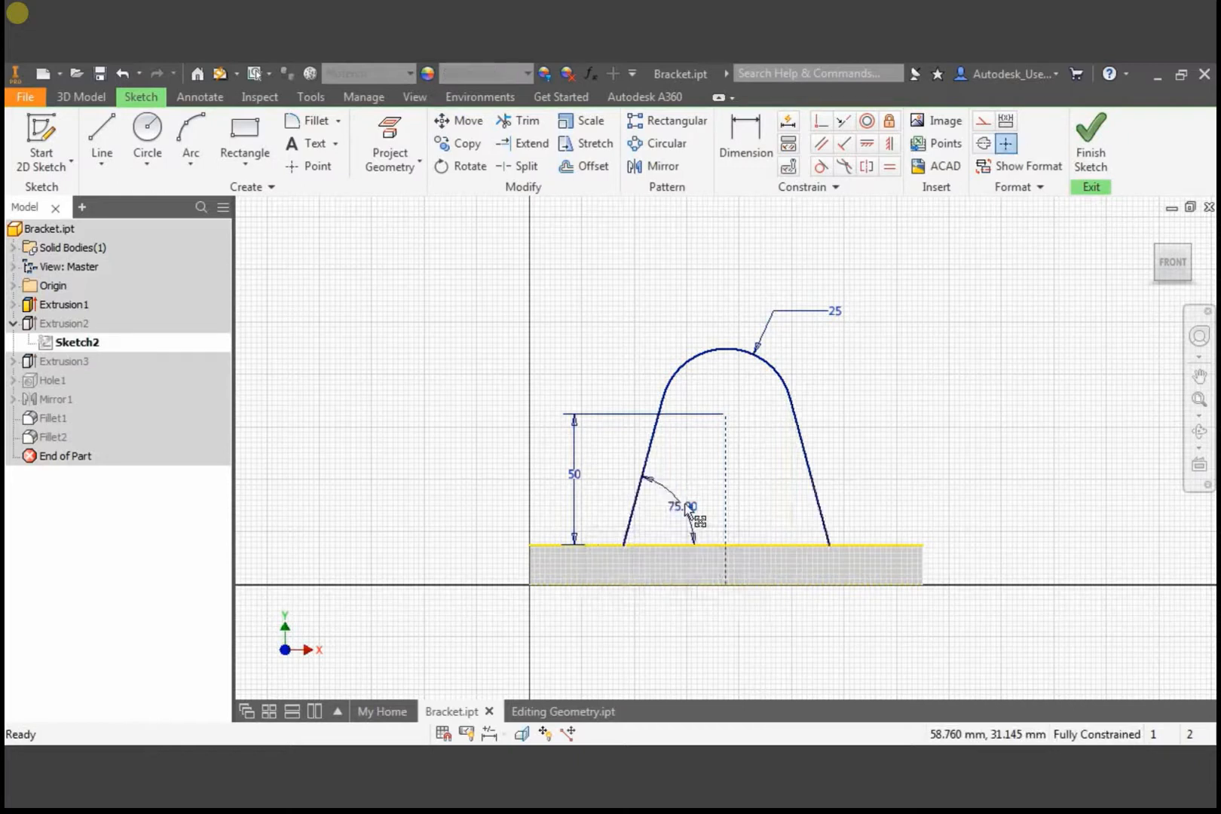
left_click(1078, 186)
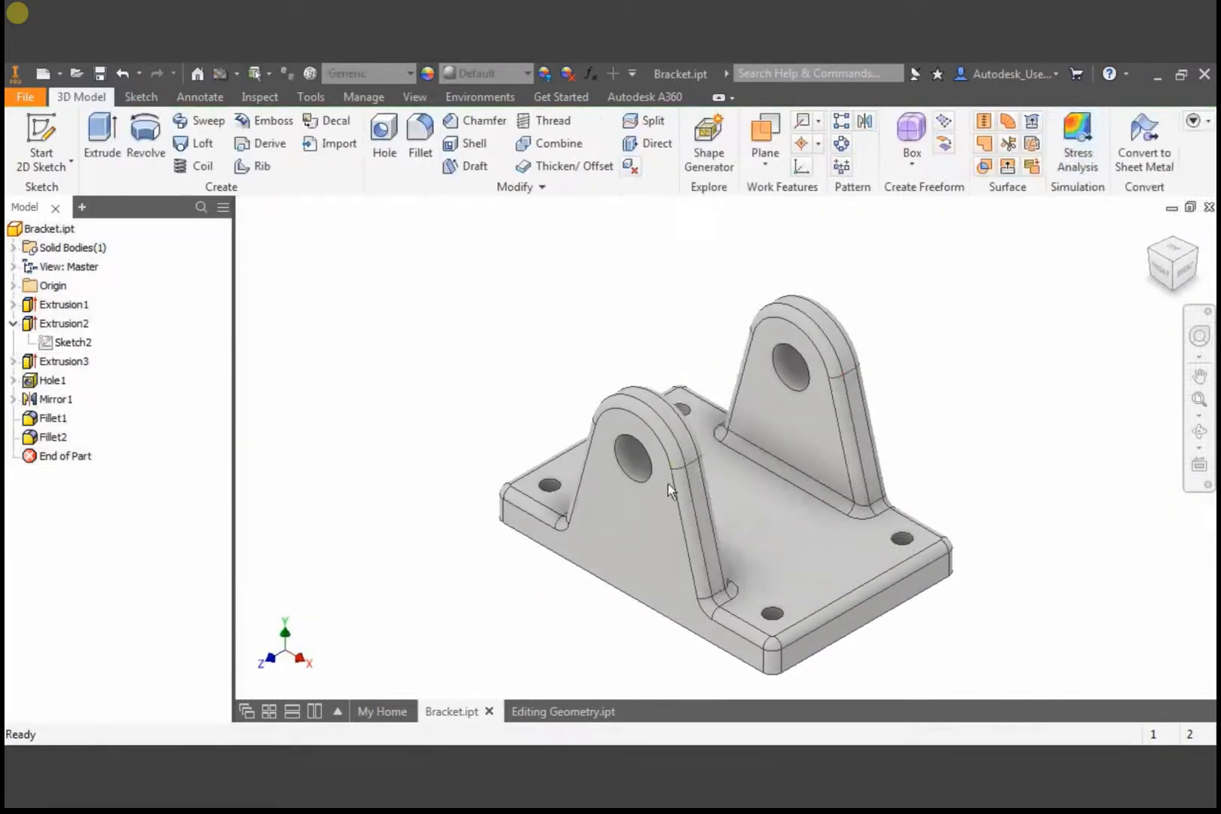
Step: Switch to Editing Geometry.ipt, edit Sketch2, set the arc center's height above the block to 50 mm, and finish the sketch
left_click(562, 712)
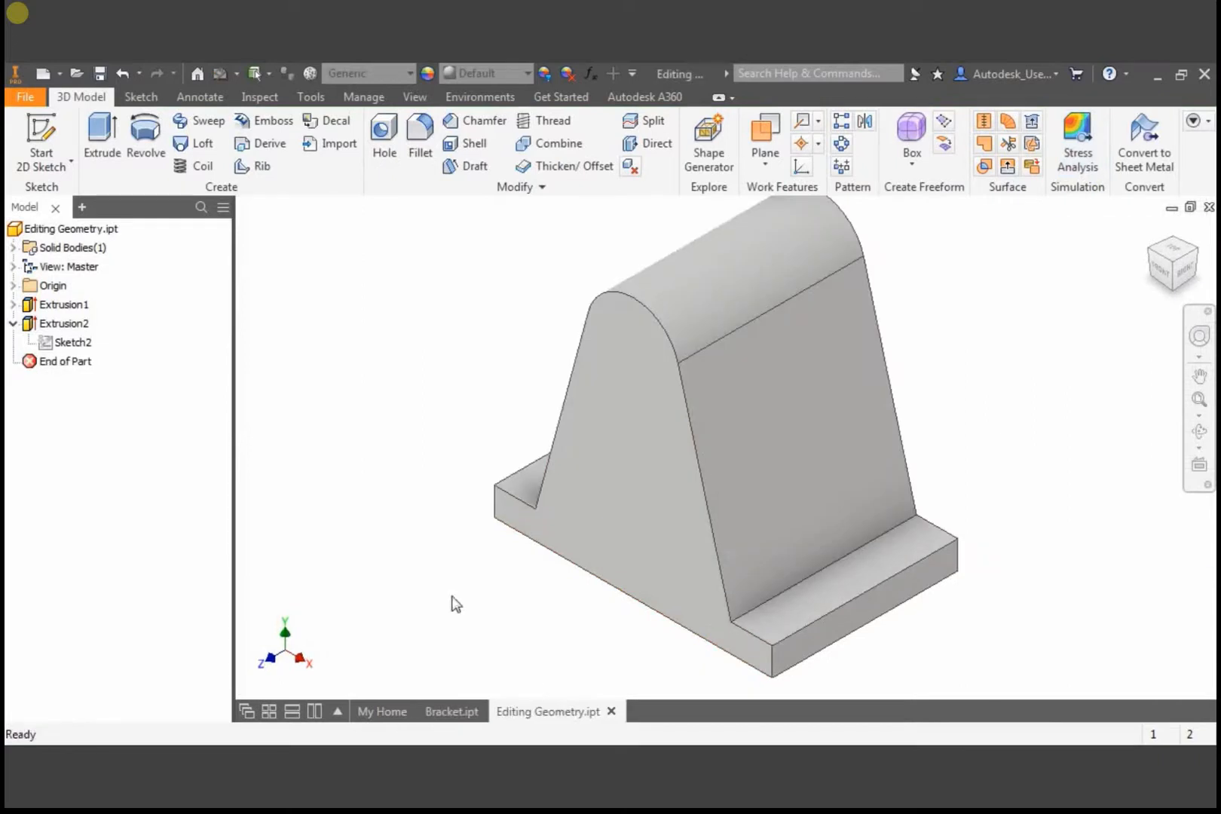
double_click(75, 344)
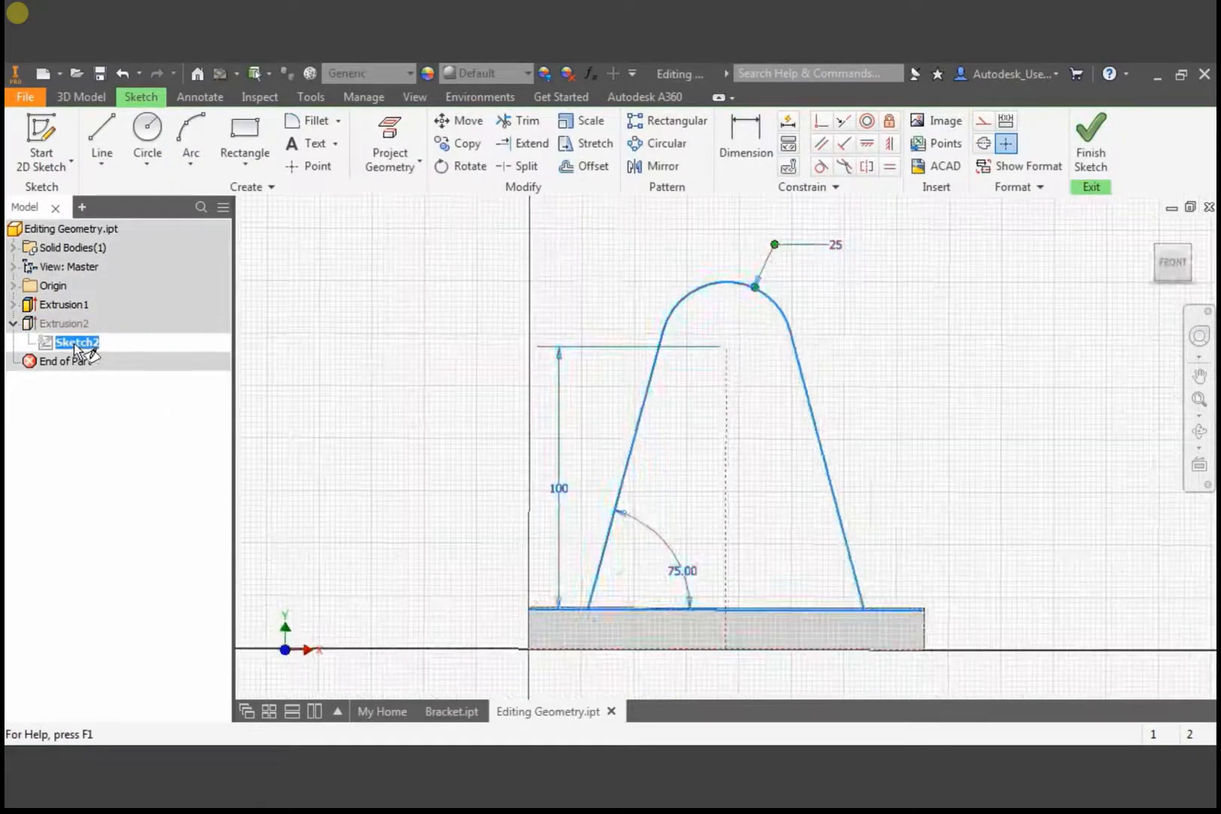
double_click(550, 499)
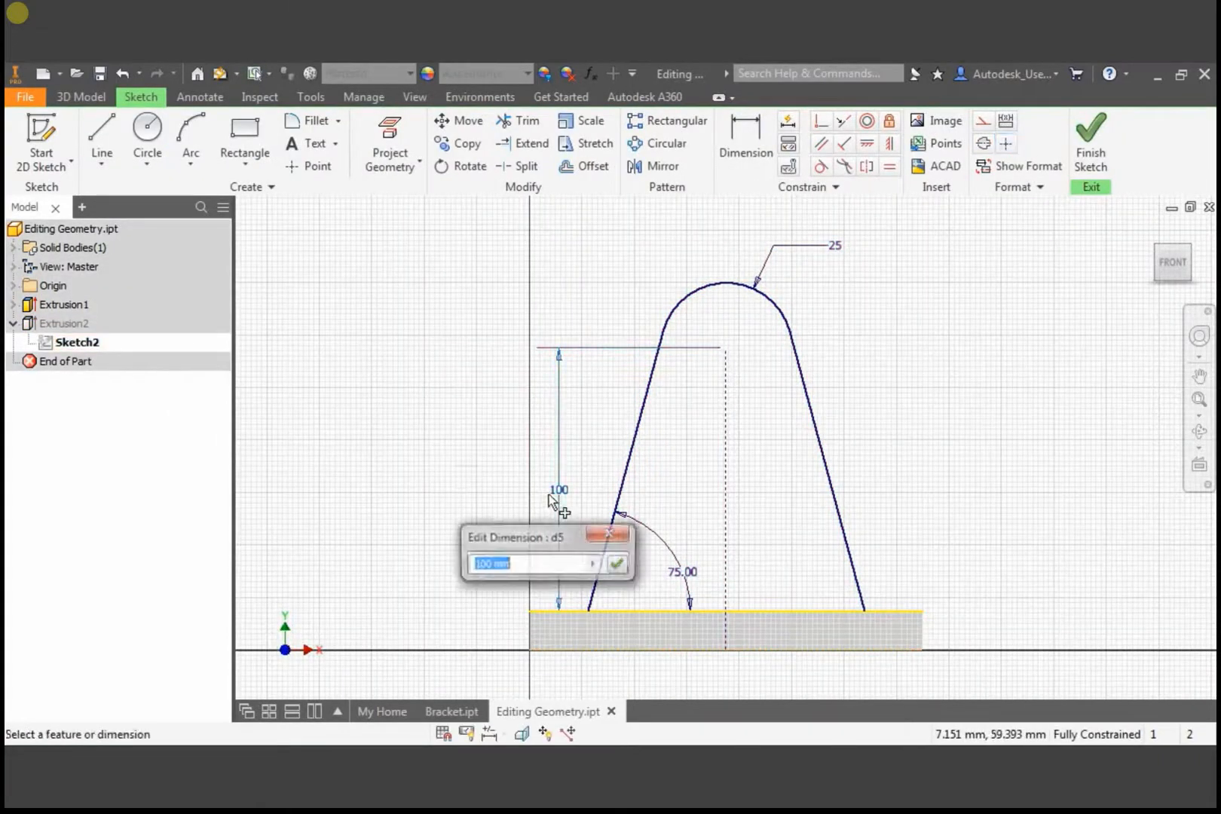
type("50")
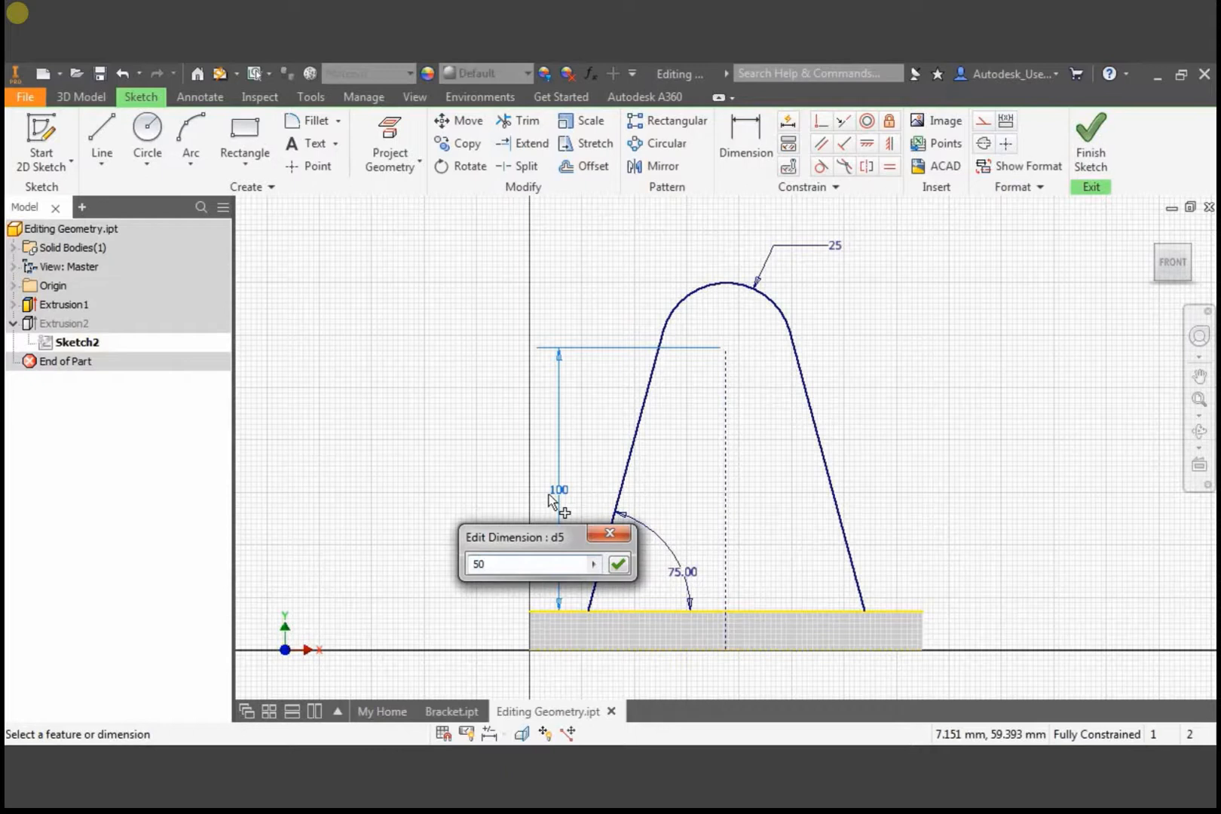
key("Return")
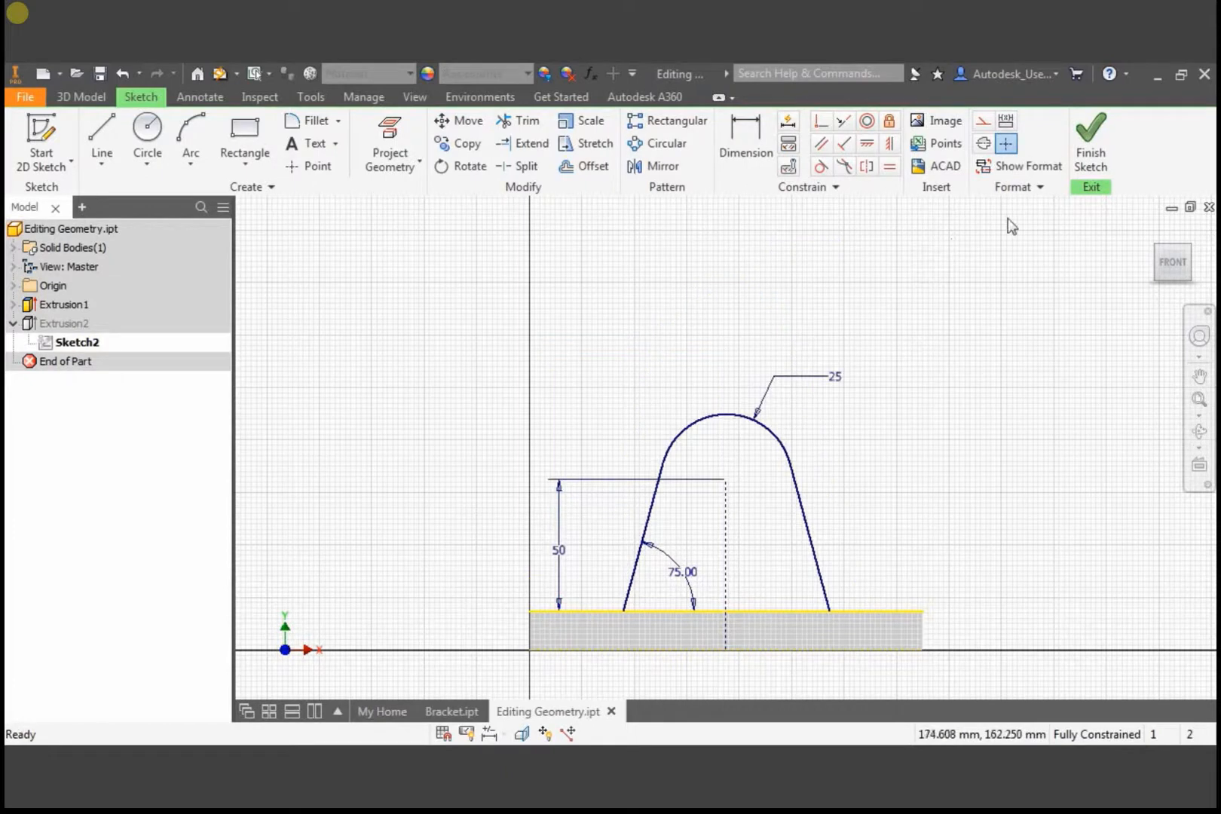
left_click(1081, 171)
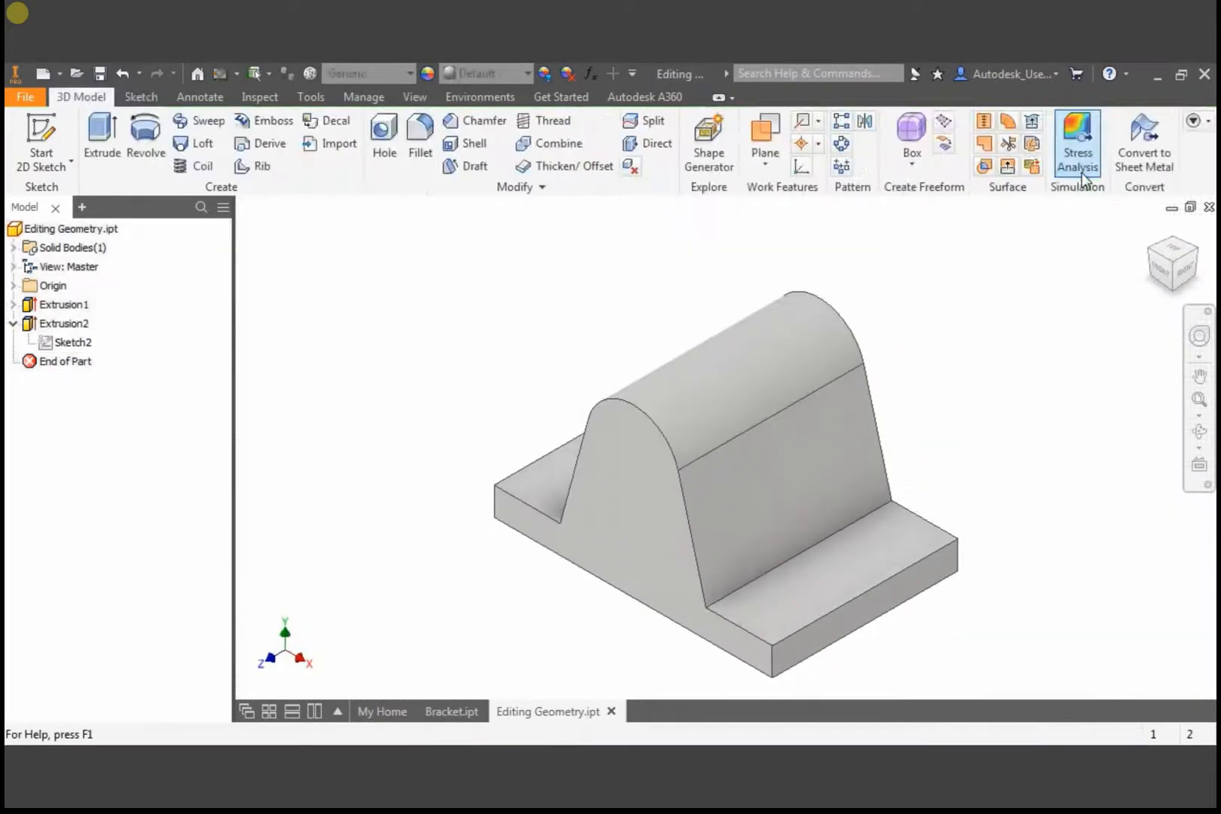
Step: Edit Extrusion2, change its extents to Distance with a value of 15 mm, and apply the edit
double_click(38, 324)
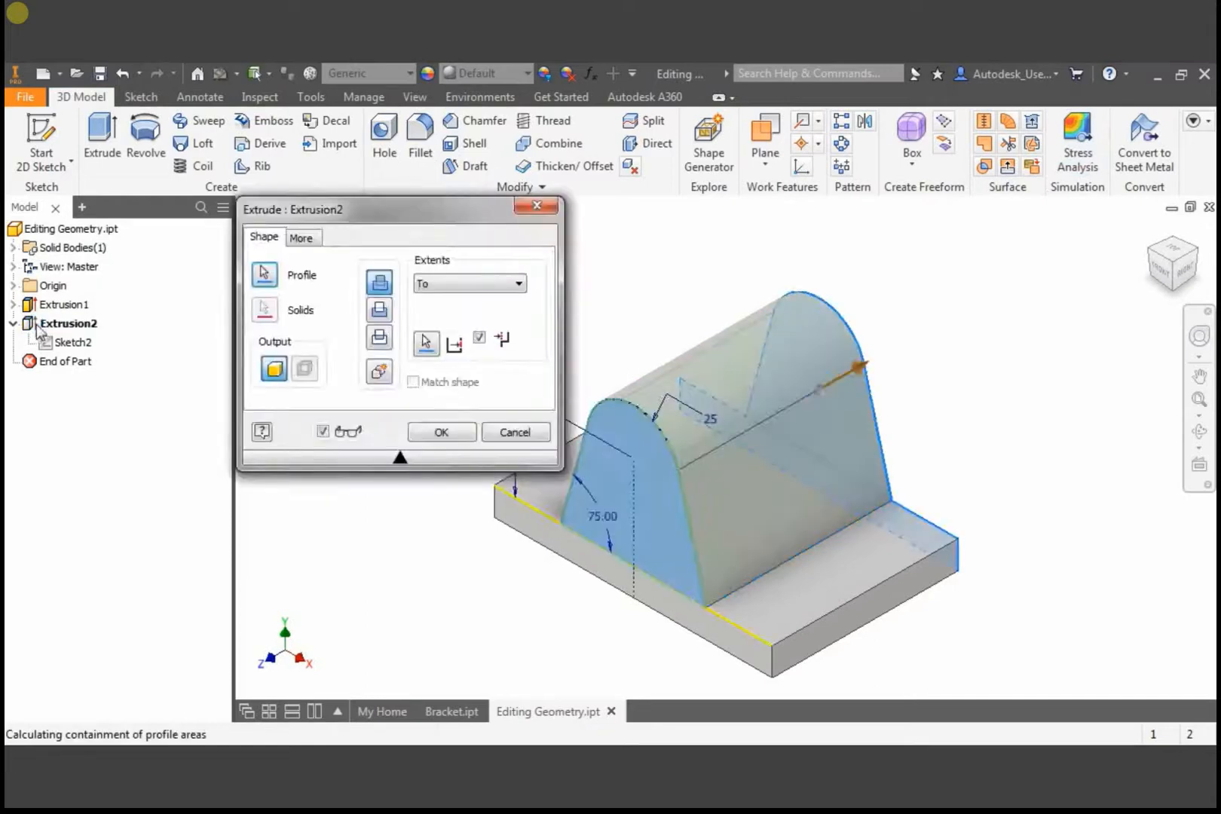
left_click(455, 285)
left_click(453, 297)
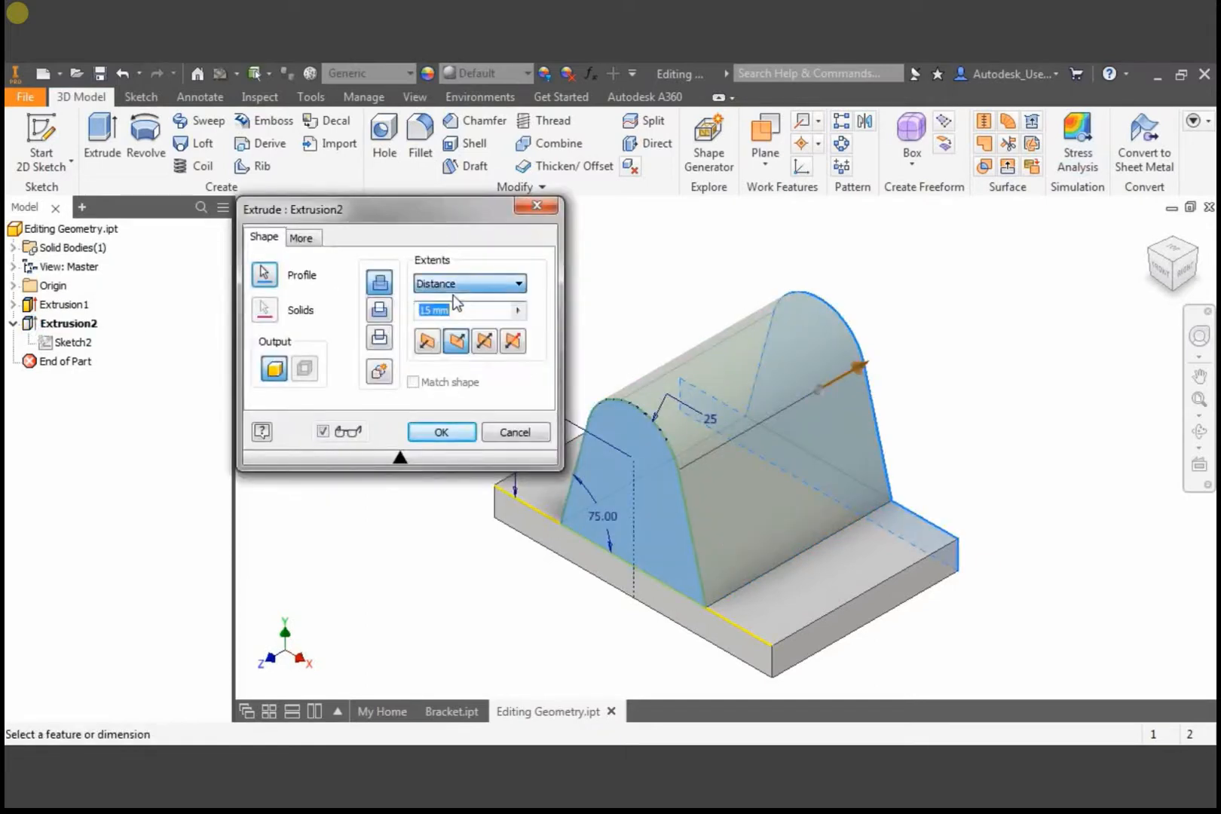
left_click(444, 431)
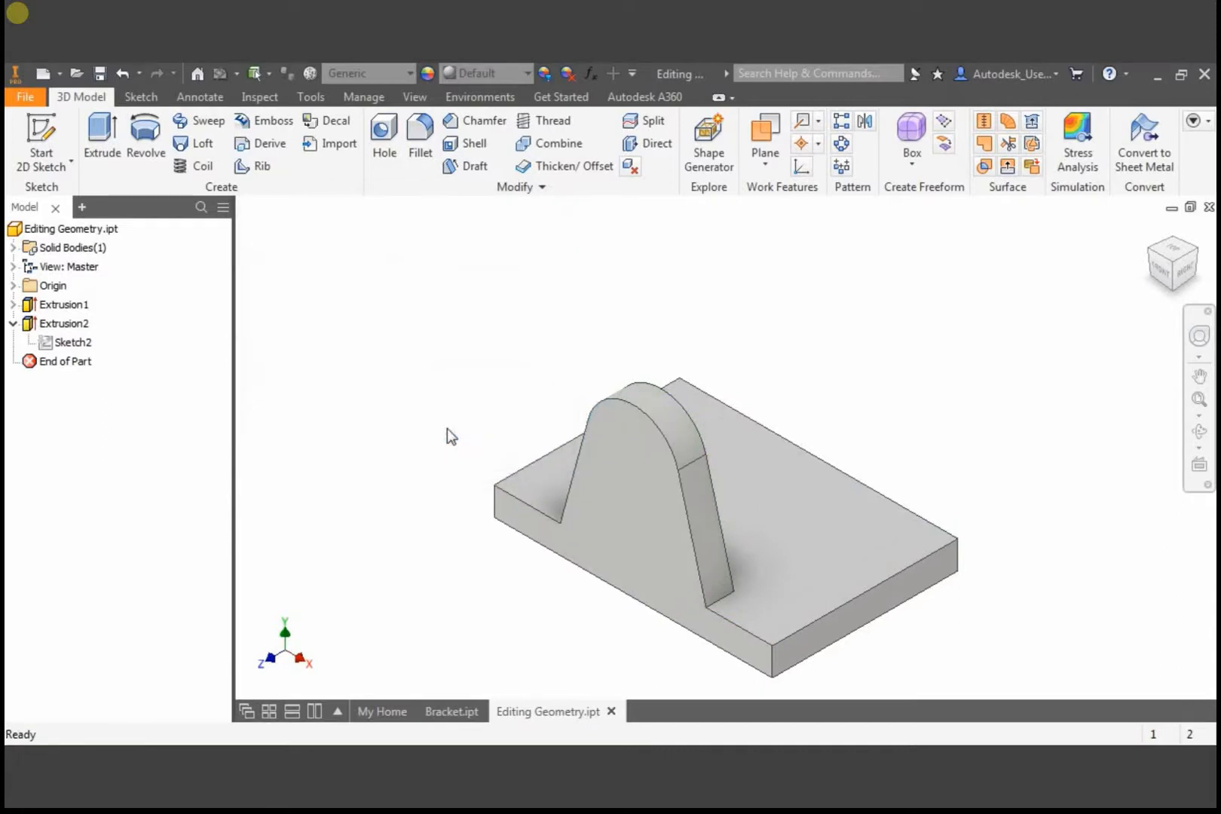